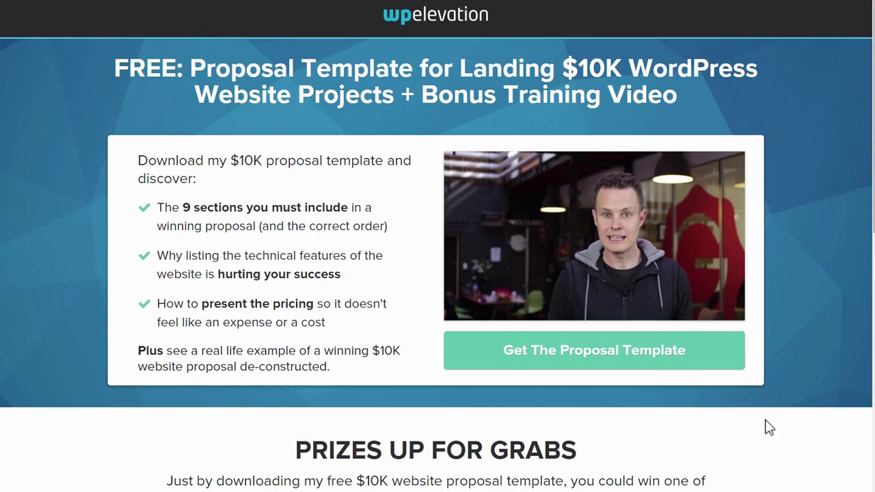
# - Examine the example WP Elevation landing page and its email opt-in popup for the proposal template
pyautogui.click(621, 364)
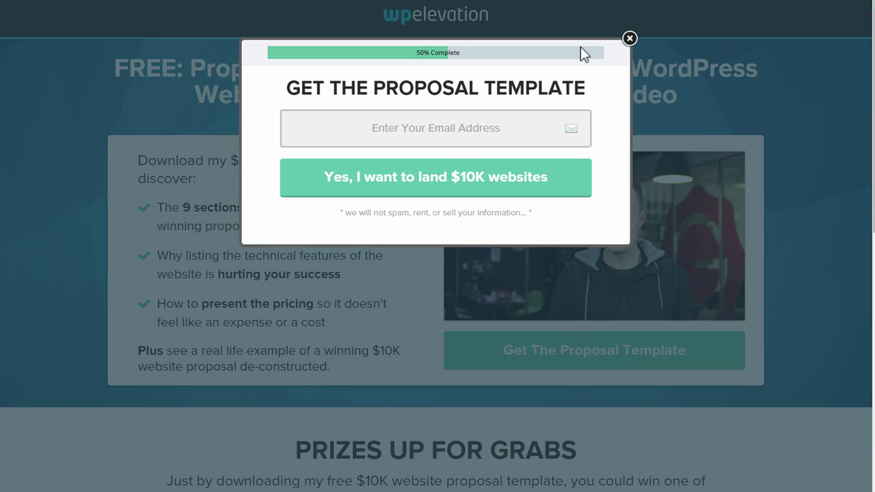
pyautogui.click(630, 38)
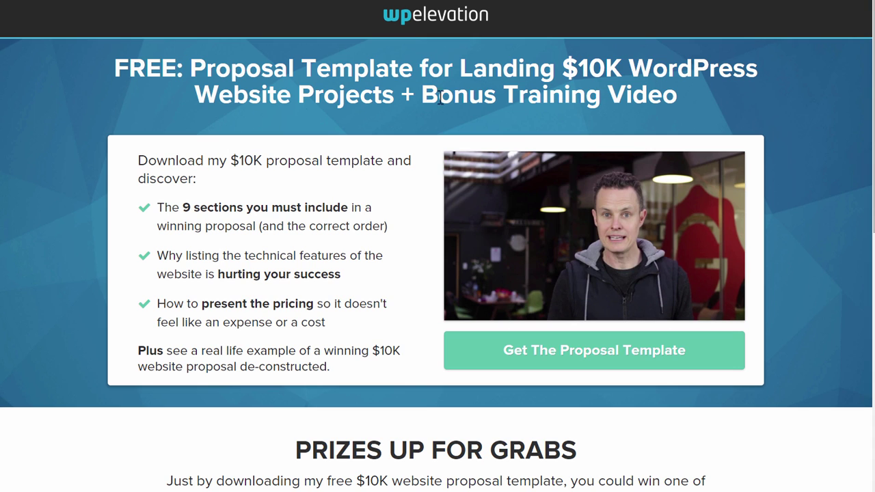
pyautogui.moveTo(872, 70); pyautogui.dragTo(874, 31)
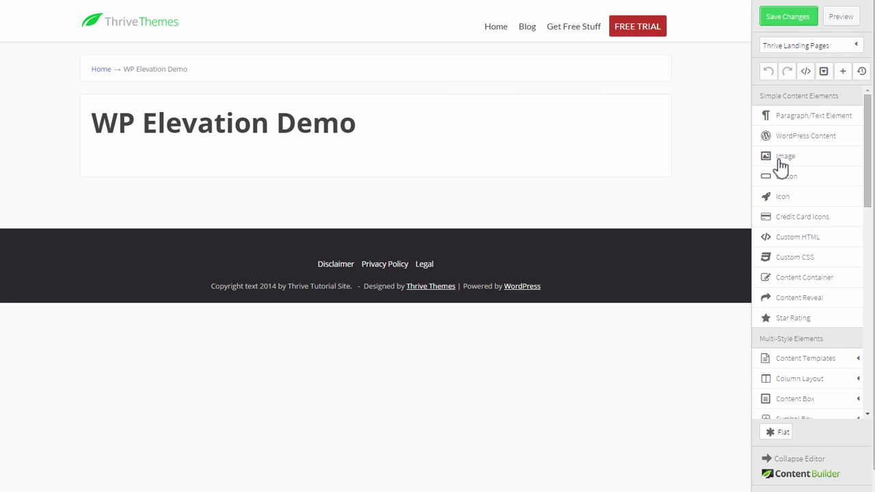
# - Load the default landing page template named Flat onto the WP Elevation Demo page
pyautogui.click(794, 49)
pyautogui.click(823, 71)
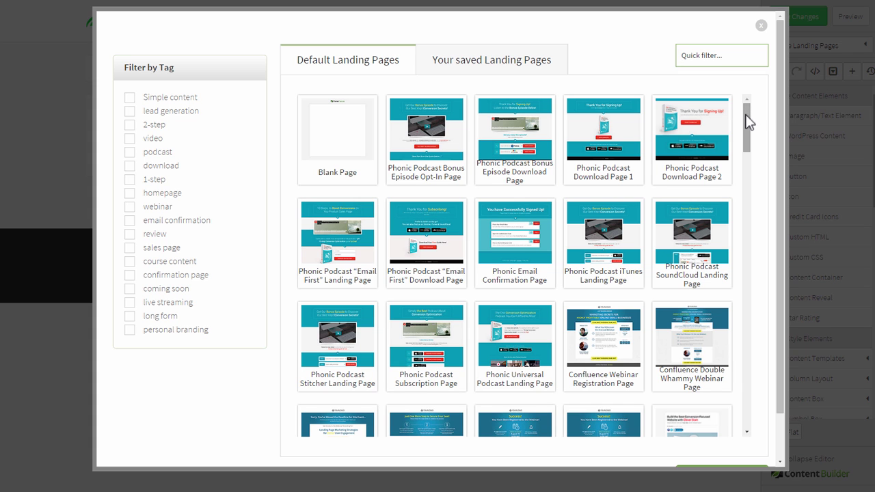
pyautogui.moveTo(748, 121); pyautogui.dragTo(748, 381)
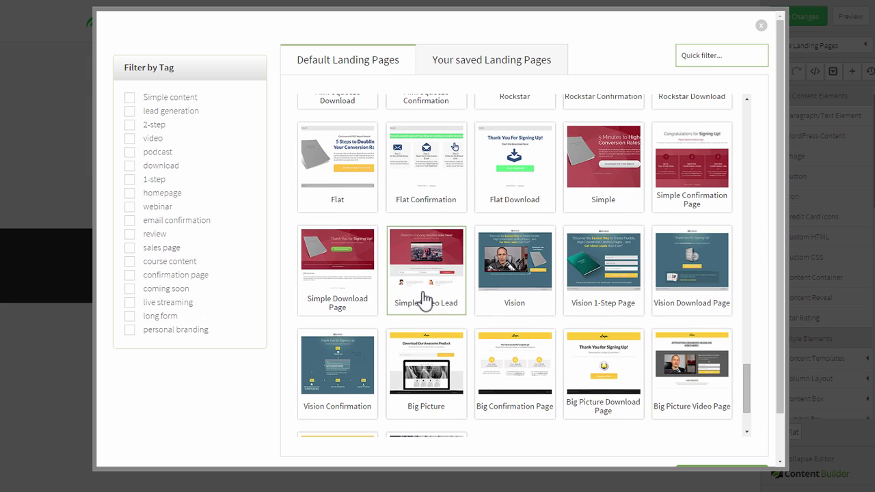
pyautogui.click(346, 171)
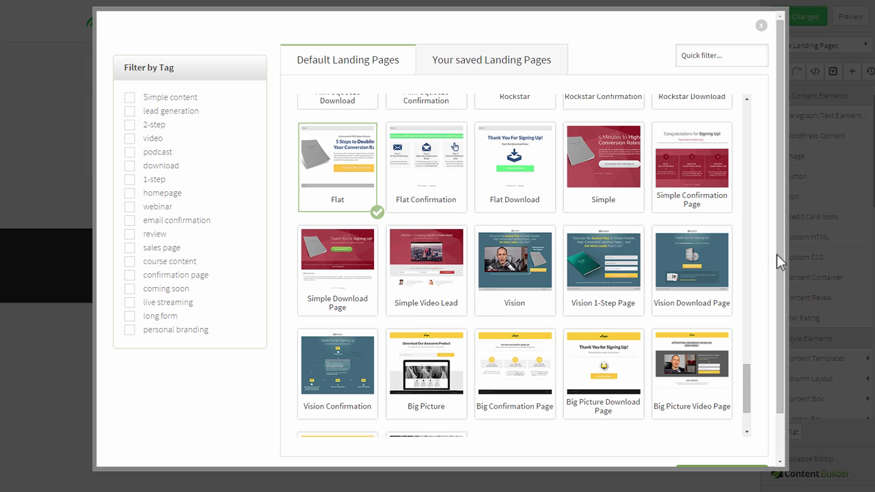
pyautogui.moveTo(780, 257); pyautogui.dragTo(779, 305)
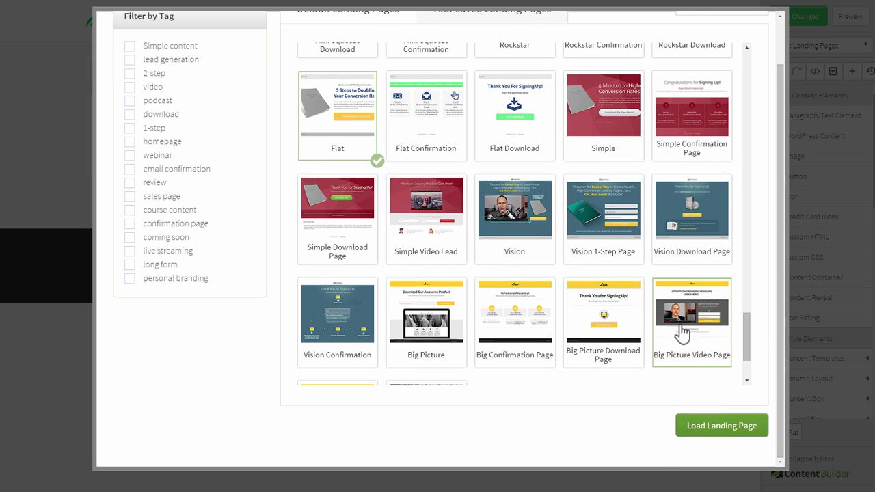
pyautogui.click(718, 427)
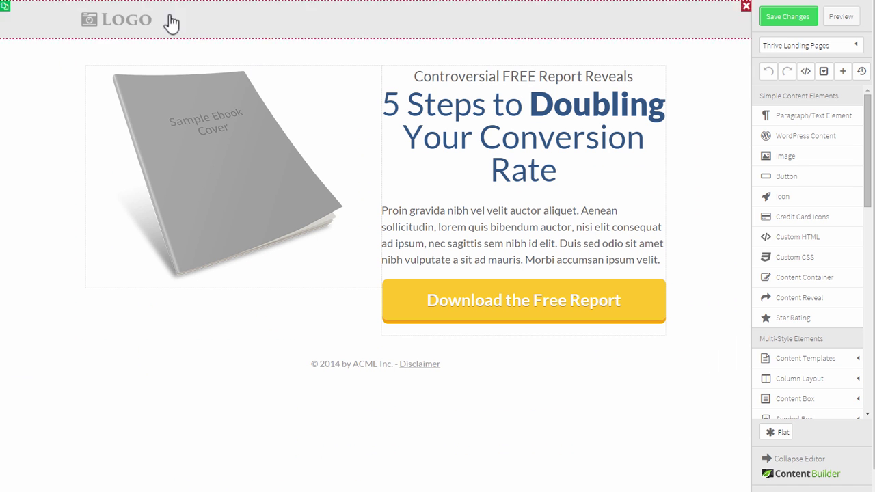
# - Change the header section's background colour to dark grey, rgba(43,43,43,1)
pyautogui.click(684, 25)
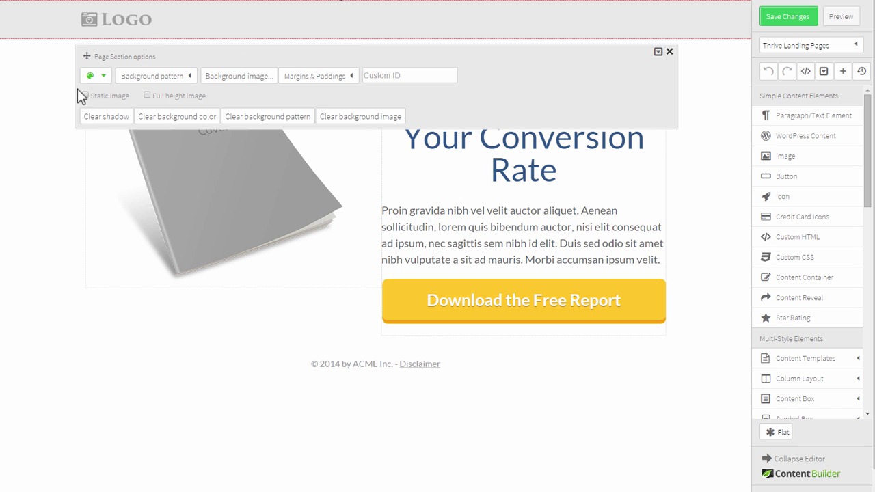
pyautogui.click(103, 76)
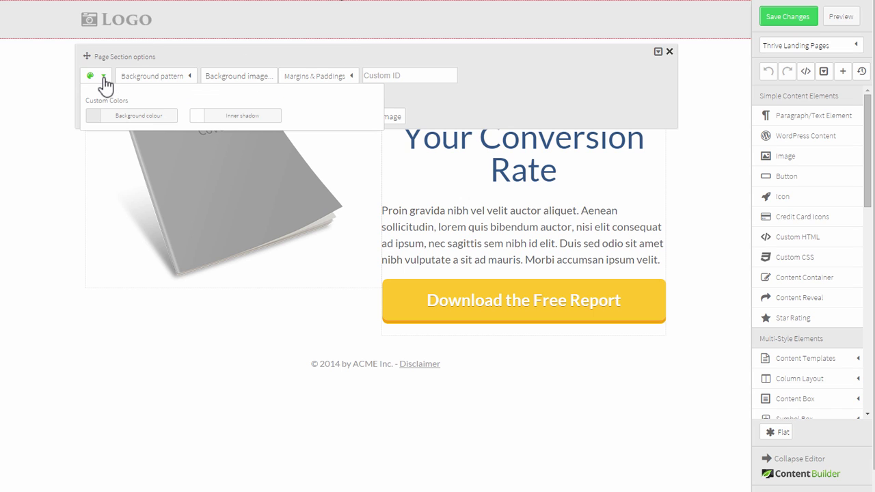
pyautogui.click(96, 116)
pyautogui.moveTo(123, 89); pyautogui.dragTo(77, 143)
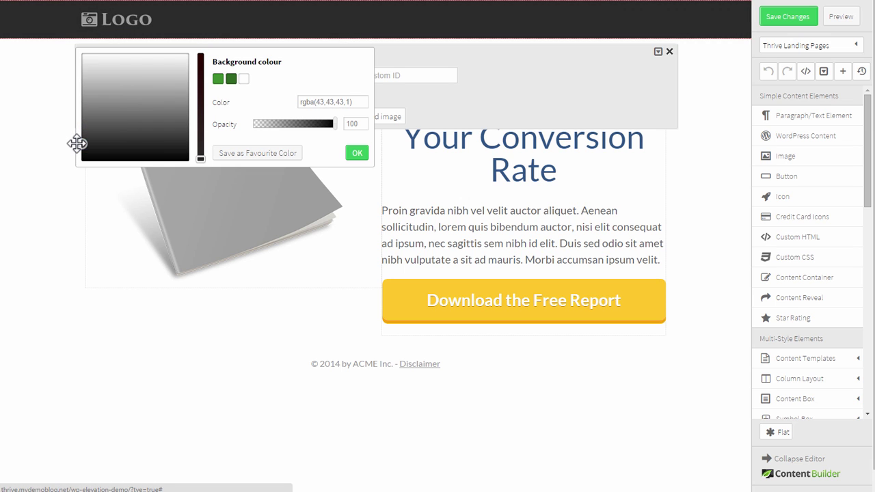
pyautogui.click(358, 154)
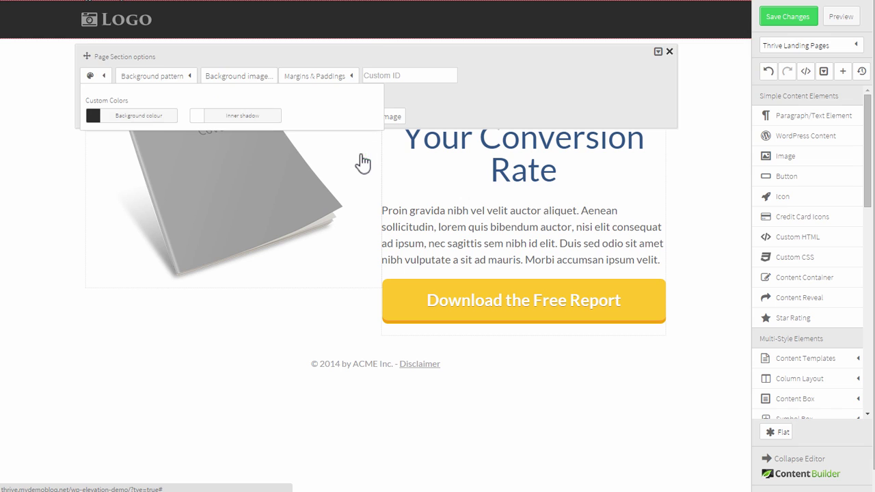
pyautogui.click(60, 63)
# - Centre the logo in the header and replace it with the wpelevation image from the media library
pyautogui.click(109, 29)
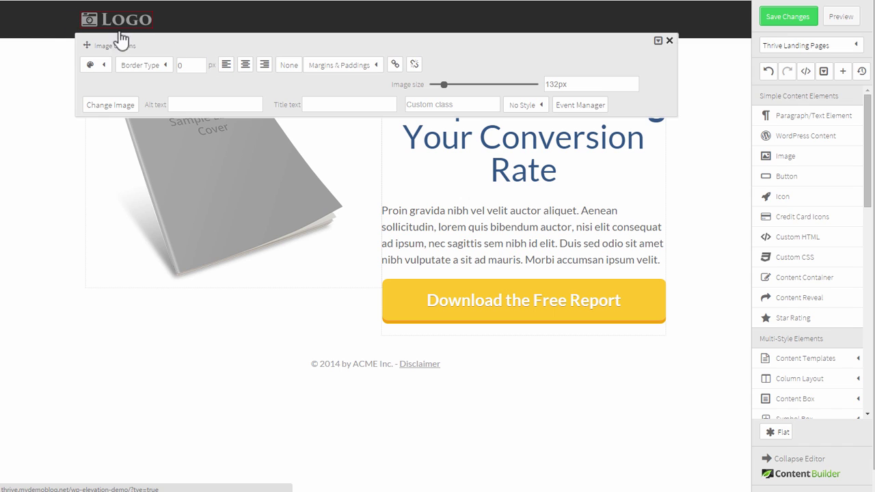
pyautogui.click(245, 65)
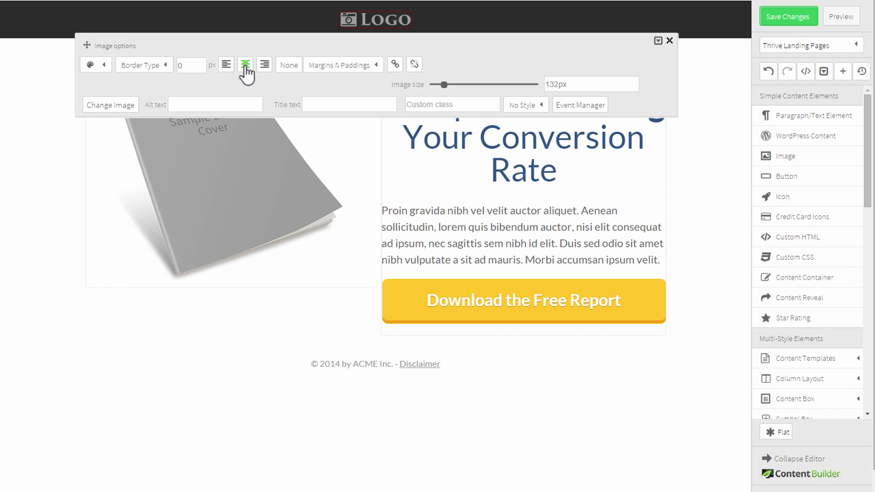
pyautogui.click(125, 110)
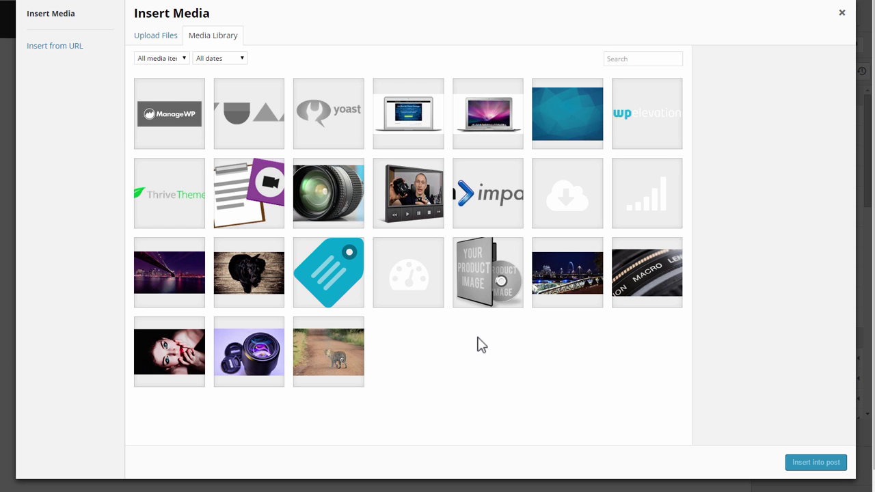
pyautogui.moveTo(2, 179); pyautogui.dragTo(318, 158)
pyautogui.click(626, 130)
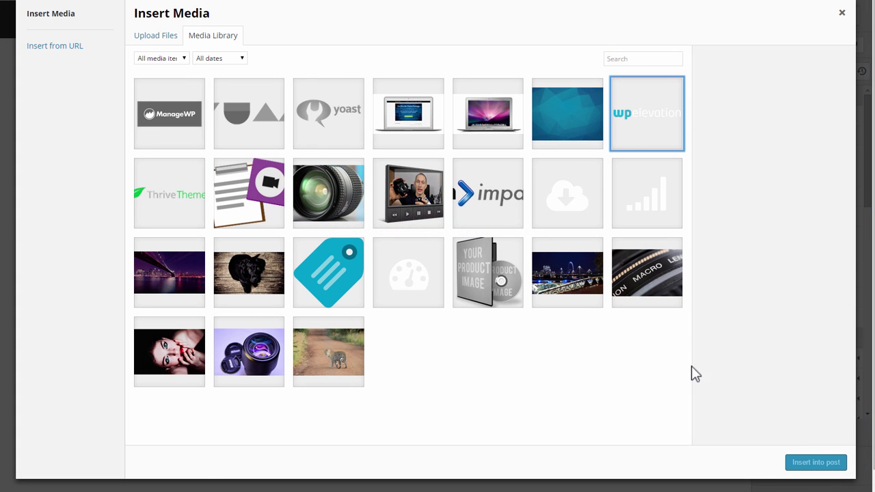
pyautogui.click(812, 468)
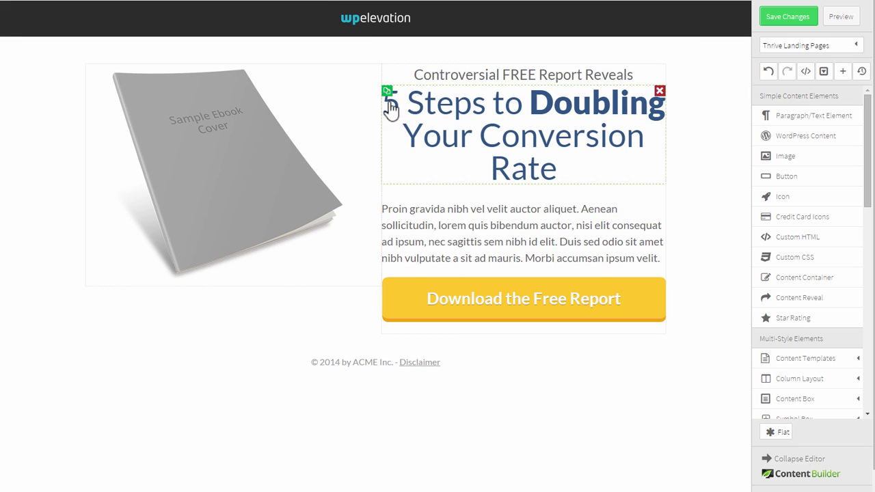
# - Set the header logo's image size to 240 px
pyautogui.click(365, 23)
pyautogui.click(558, 83)
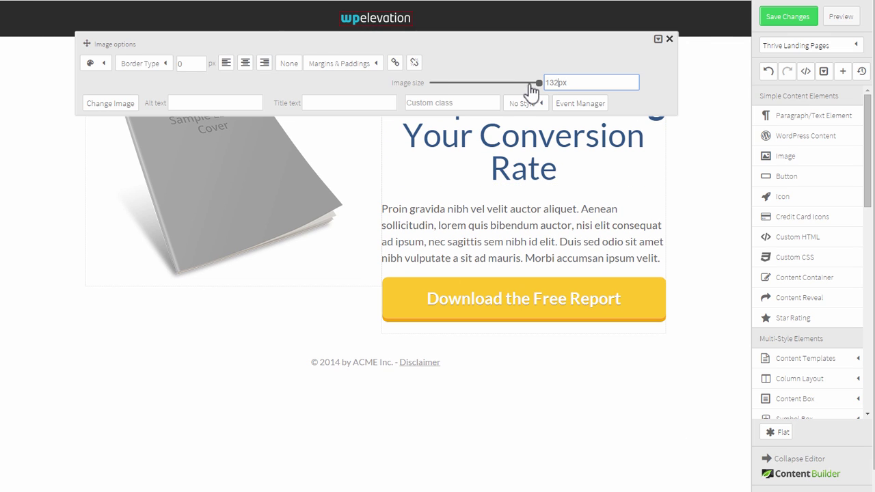
pyautogui.write('240')
pyautogui.press('Tab')
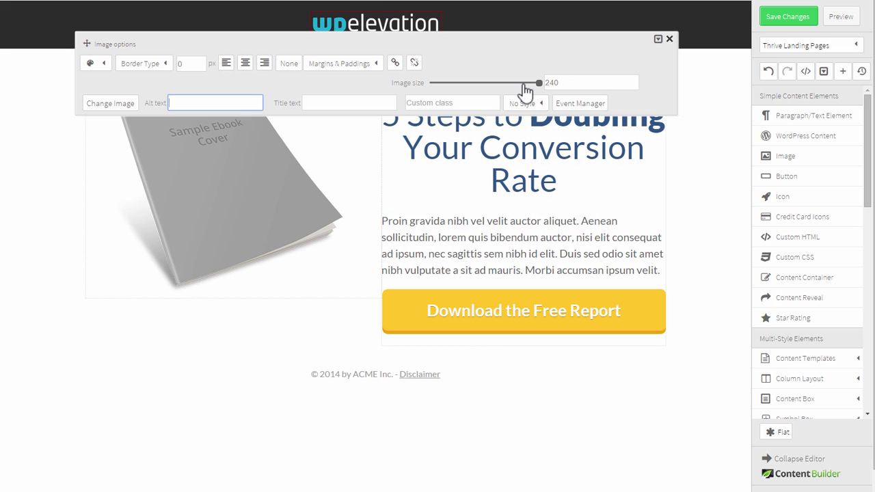
pyautogui.click(708, 195)
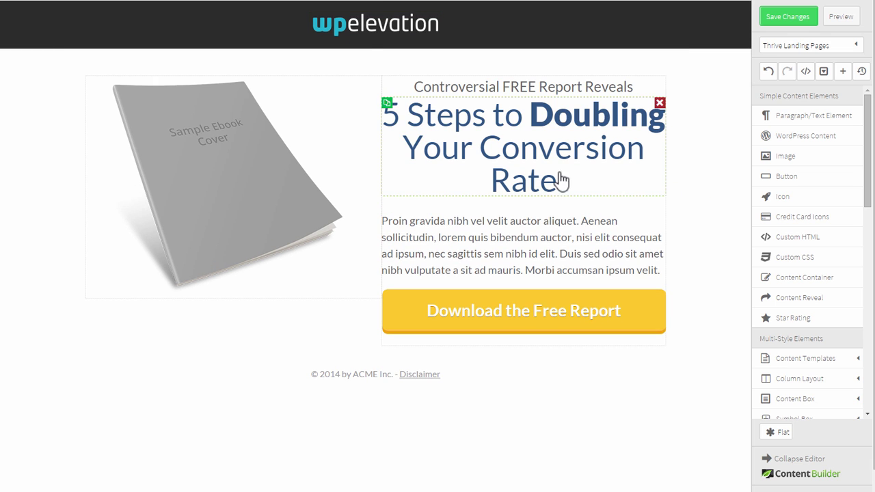
pyautogui.click(367, 34)
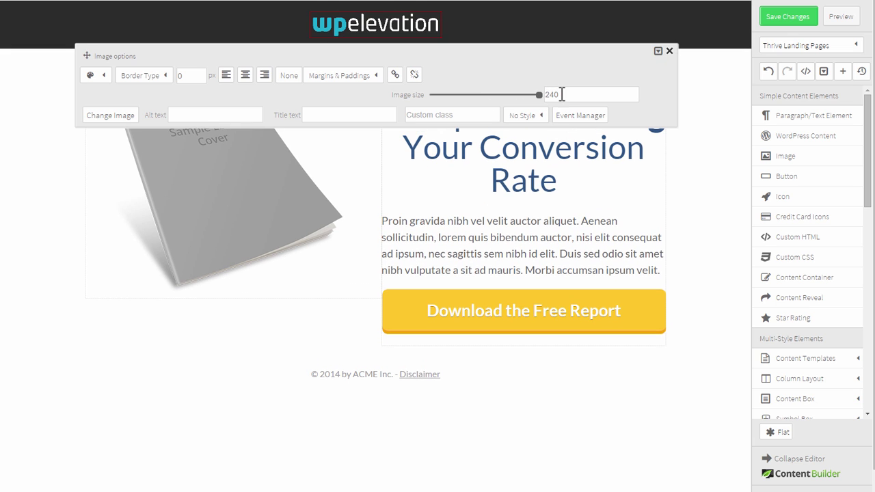
pyautogui.click(563, 94)
pyautogui.click(711, 190)
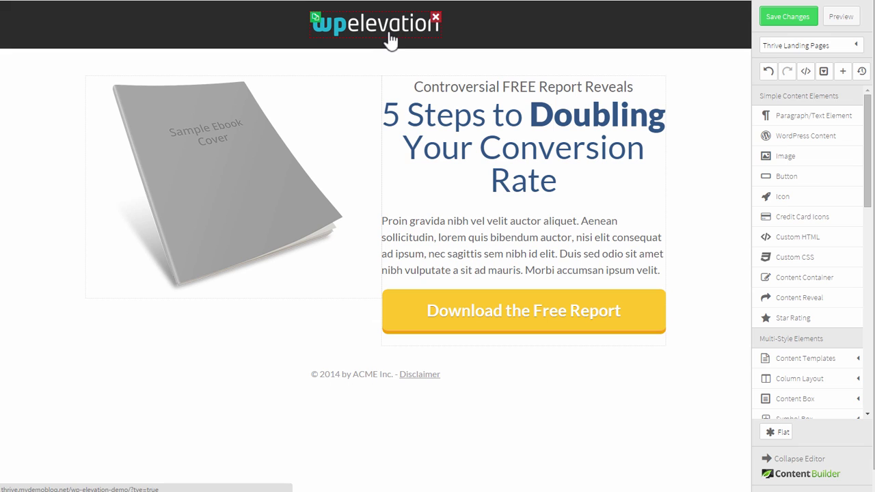
# - Set the header logo's top margin to 20 px and add a smaller bottom margin below it
pyautogui.click(379, 29)
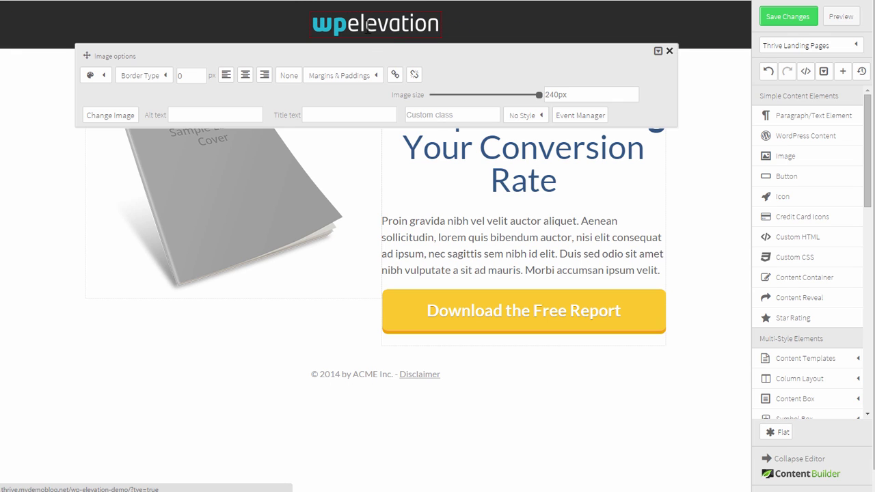
pyautogui.click(342, 75)
pyautogui.click(363, 115)
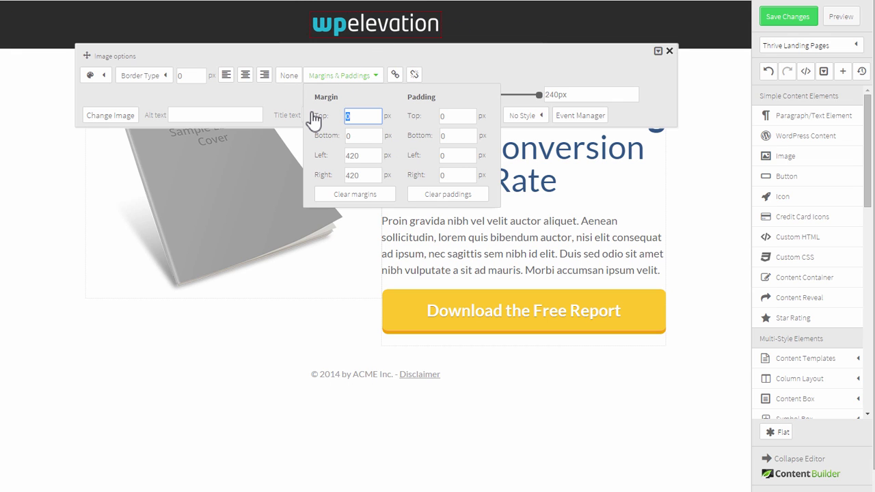
pyautogui.press('Tab')
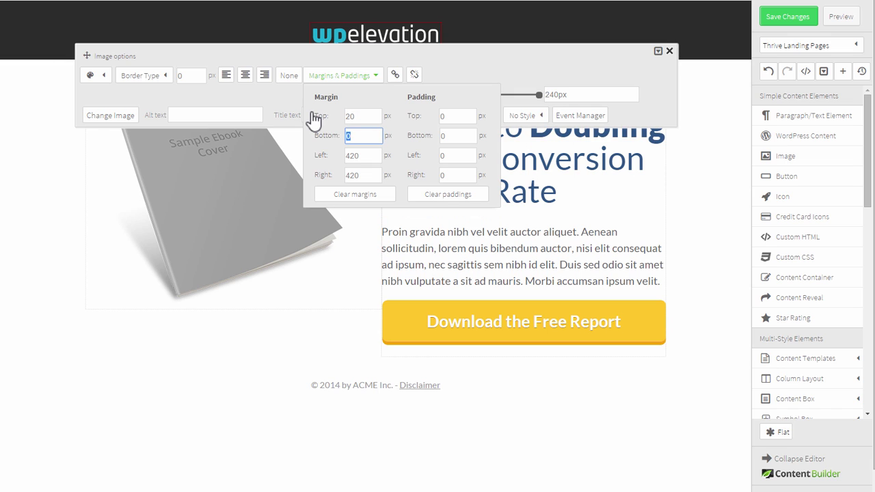
pyautogui.click(697, 182)
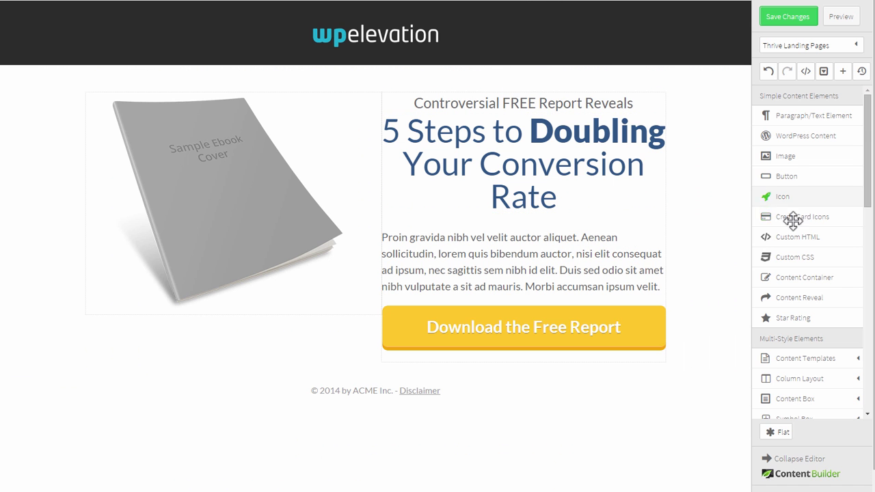
# - Insert a Page Section element directly below the dark header, above the ebook and headline content
pyautogui.scroll(-6, 827, 239)
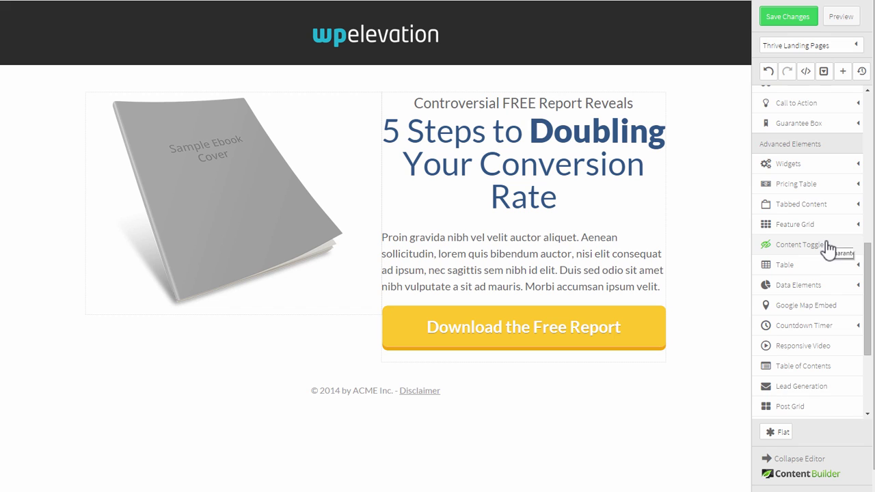
pyautogui.scroll(-4, 829, 248)
pyautogui.moveTo(796, 327); pyautogui.dragTo(361, 68)
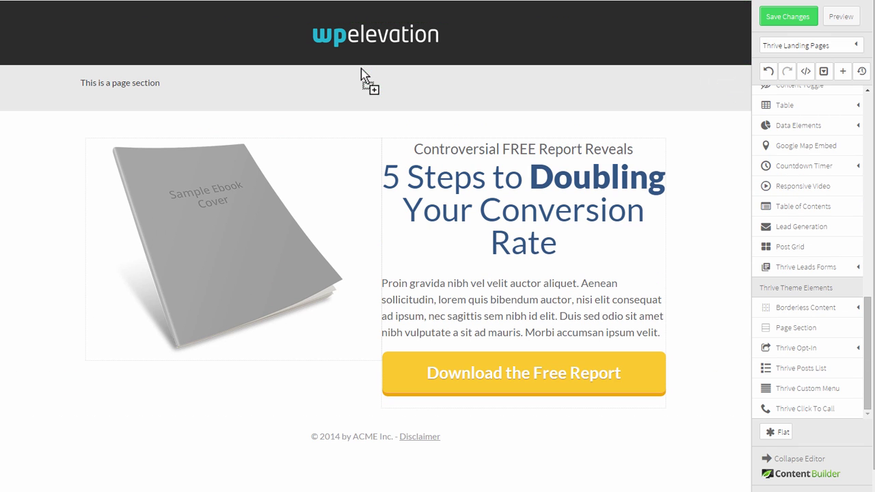
# - Change the new page section's background colour to blue, rgba(45,148,196,1)
pyautogui.click(236, 78)
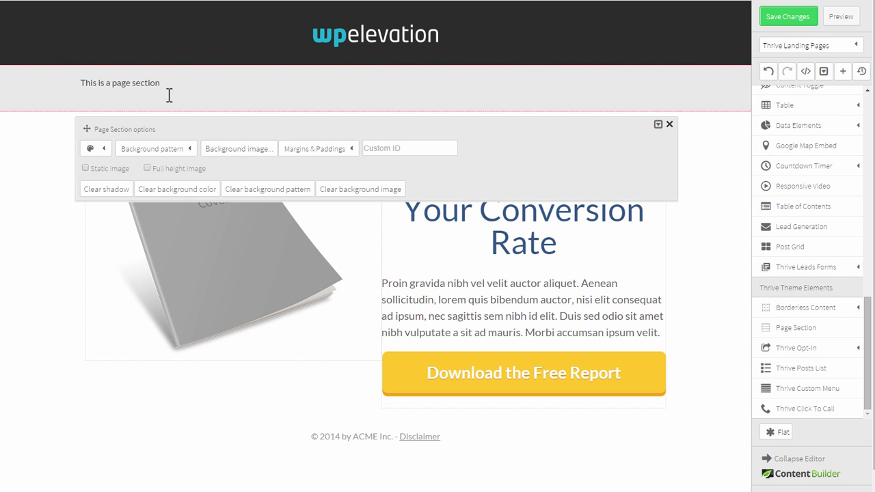
pyautogui.click(99, 149)
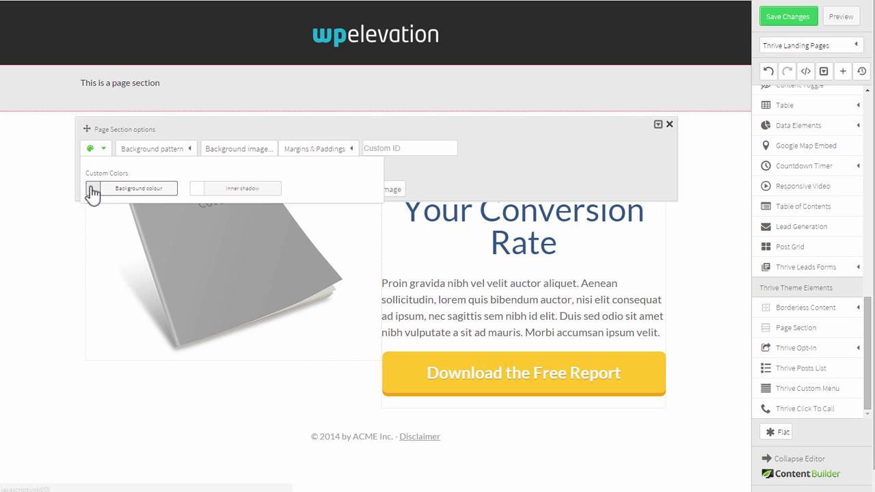
pyautogui.click(92, 189)
pyautogui.moveTo(200, 181); pyautogui.dragTo(199, 151)
pyautogui.click(139, 144)
pyautogui.moveTo(139, 144); pyautogui.dragTo(141, 151)
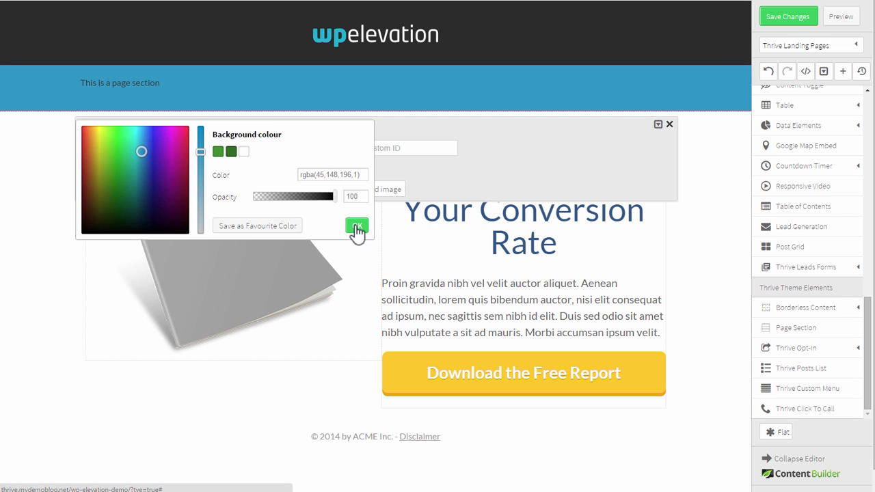
pyautogui.click(357, 227)
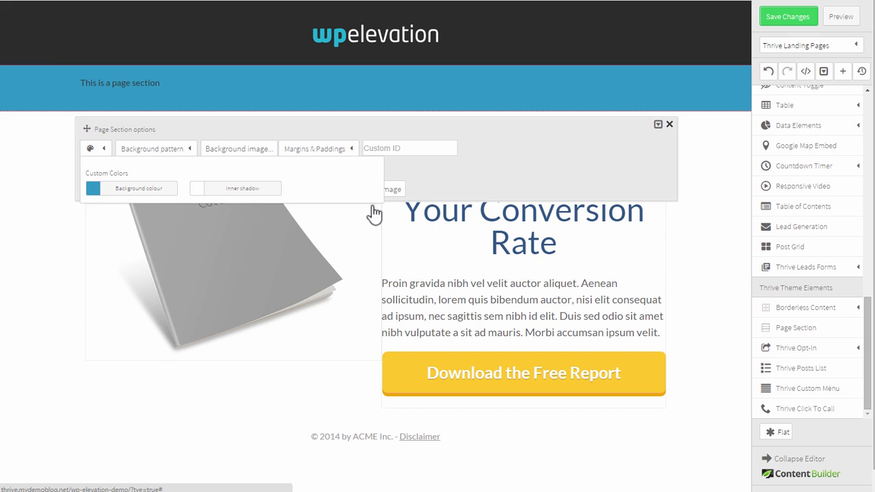
# - Use the blue geometric pattern from the media library as the new page section's background image
pyautogui.click(244, 156)
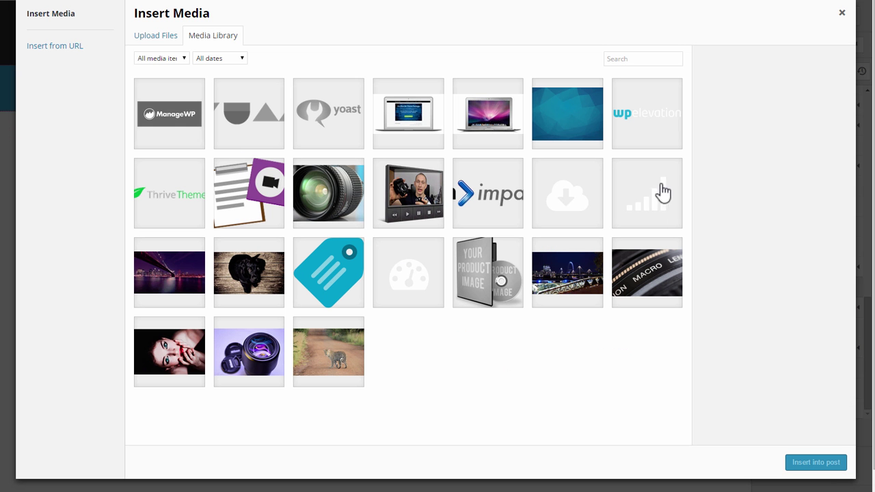
pyautogui.click(578, 121)
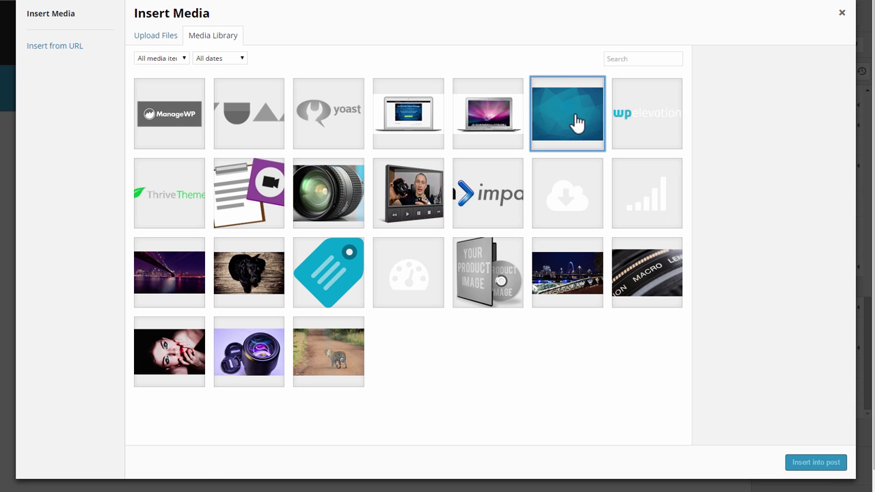
pyautogui.click(807, 462)
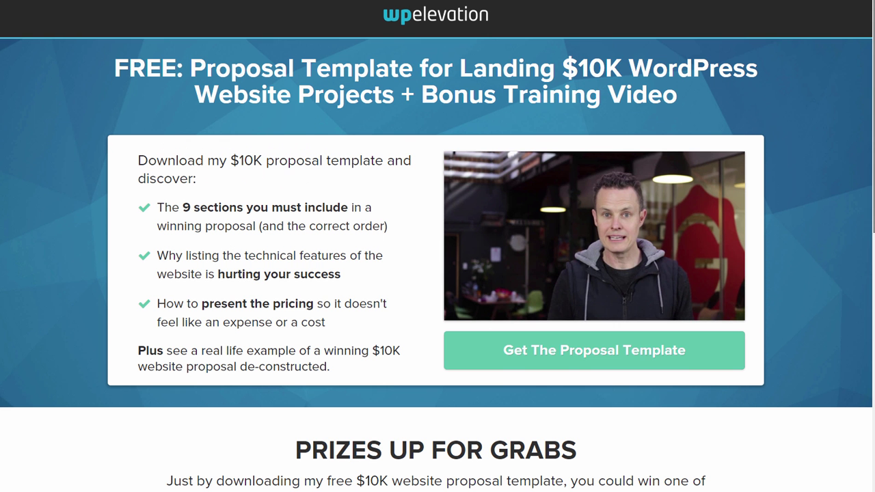
# - Make the background image of the blue page section below the header a static image
pyautogui.scroll(-3, 438, 246)
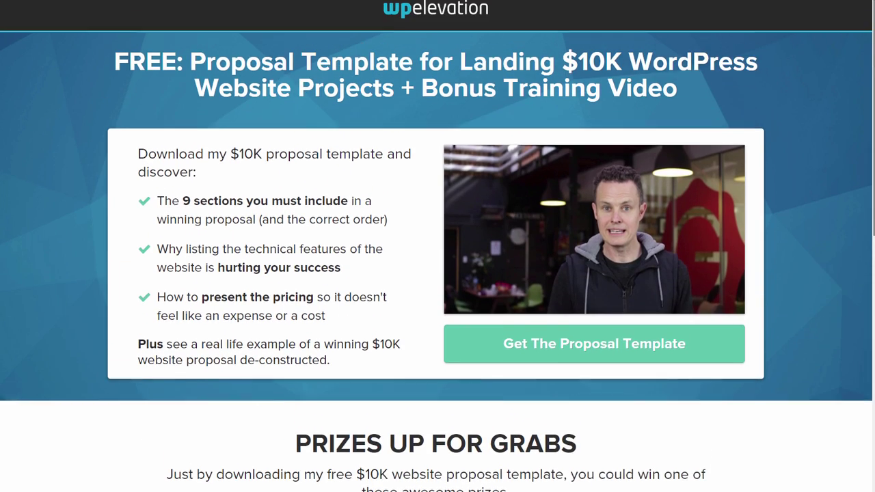
pyautogui.scroll(-3, 438, 246)
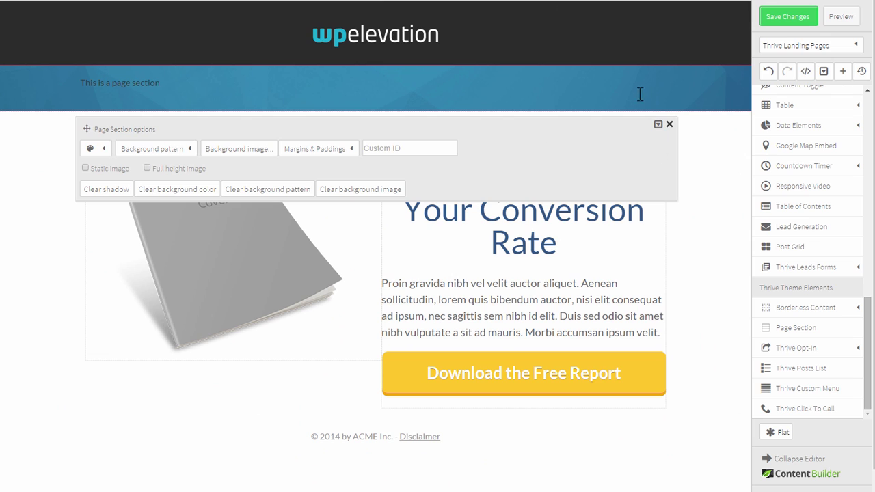
pyautogui.click(86, 169)
pyautogui.click(873, 206)
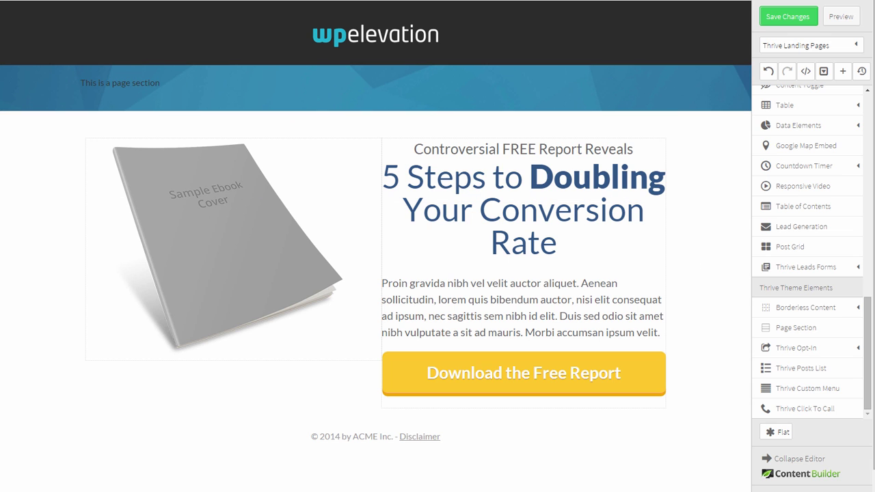
pyautogui.moveTo(874, 206)
pyautogui.mouseDown()
pyautogui.moveTo(874, 221)
pyautogui.moveTo(874, 206)
pyautogui.mouseUp()
# - Format the page section's placeholder text as Heading 1 and centre it
pyautogui.click(166, 85)
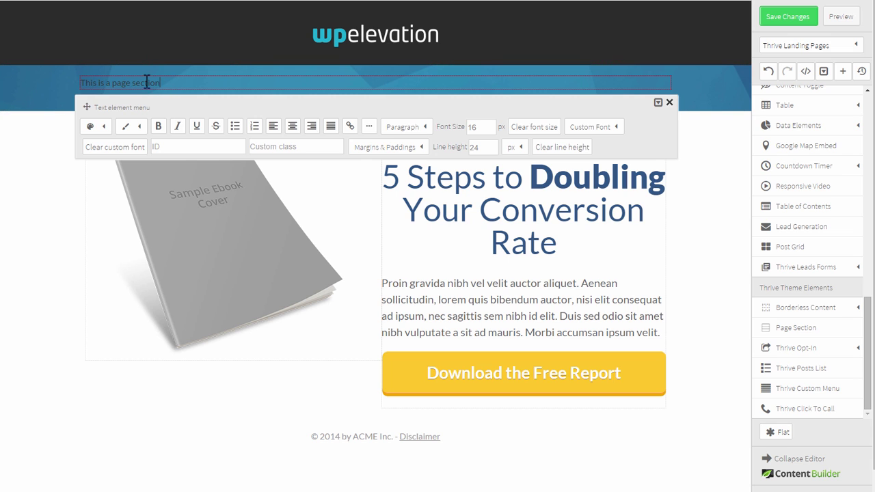
pyautogui.click(416, 130)
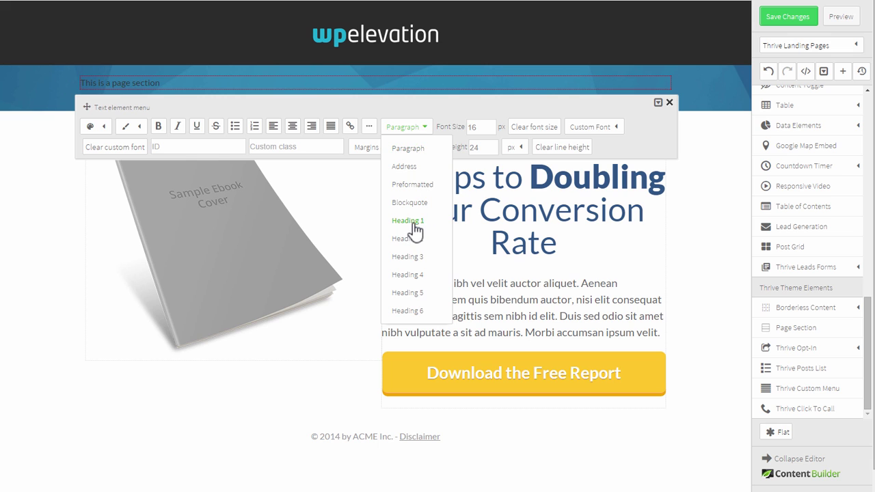
pyautogui.click(410, 221)
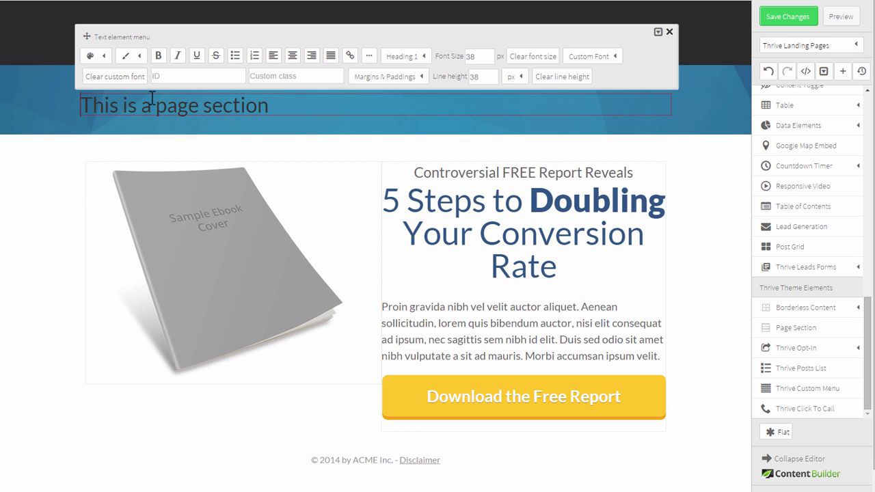
pyautogui.click(292, 58)
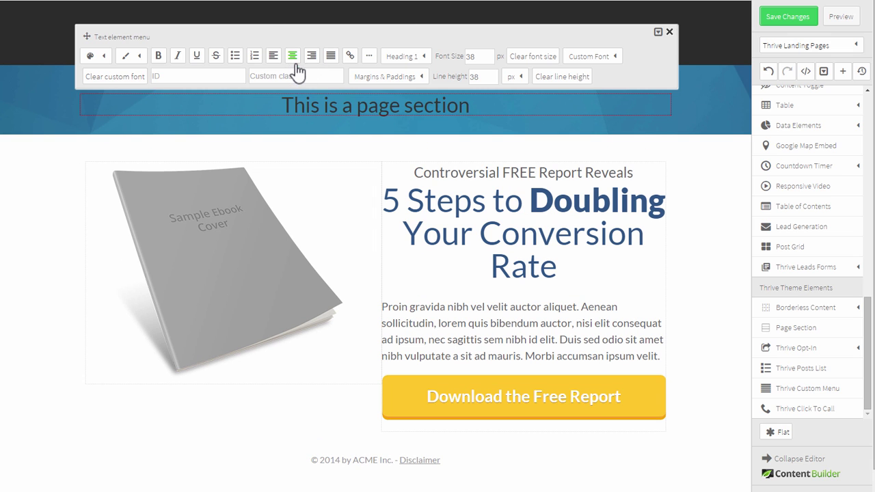
# - Colour the page section's heading text white and make it bold
pyautogui.tripleClick(316, 113)
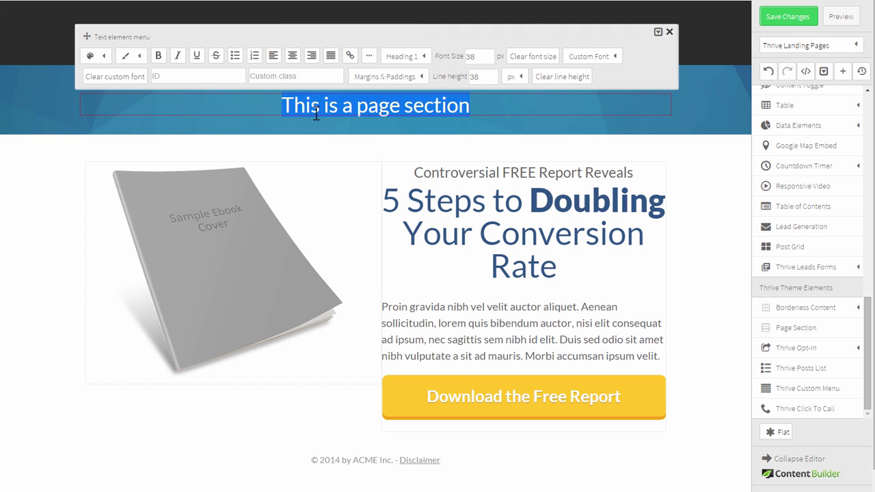
pyautogui.click(98, 58)
pyautogui.click(164, 99)
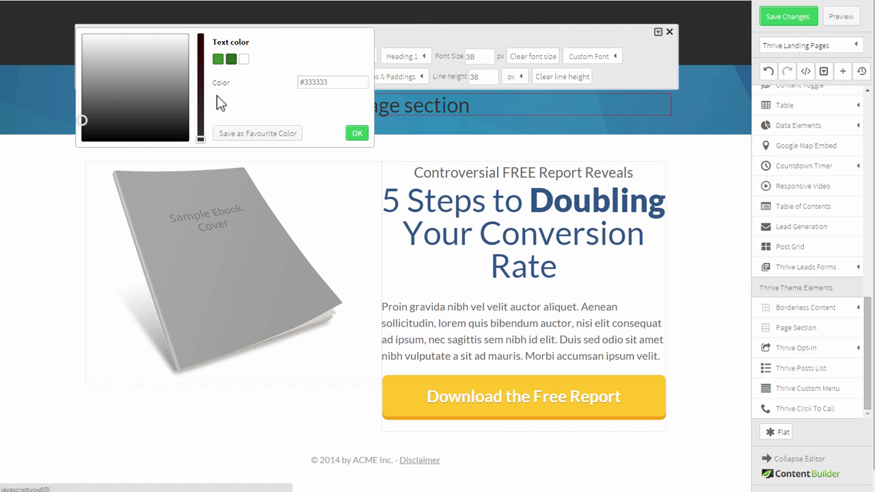
pyautogui.click(245, 59)
pyautogui.click(356, 134)
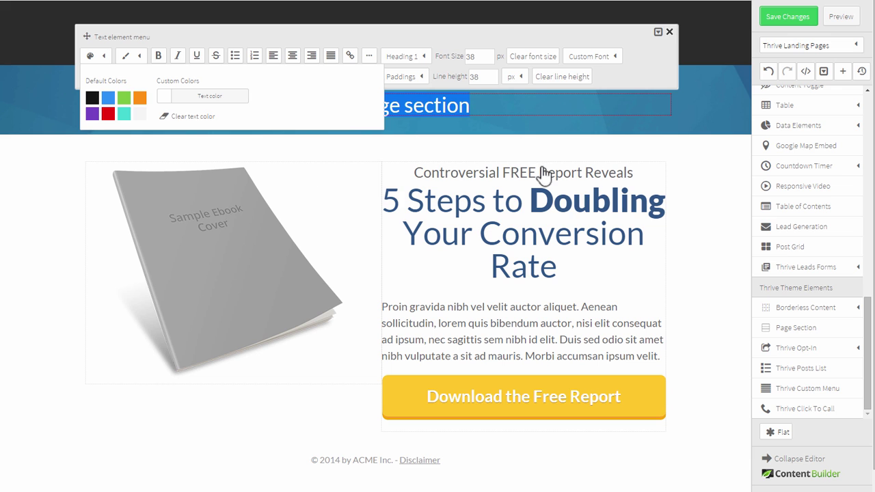
pyautogui.click(181, 42)
pyautogui.click(158, 56)
pyautogui.click(721, 198)
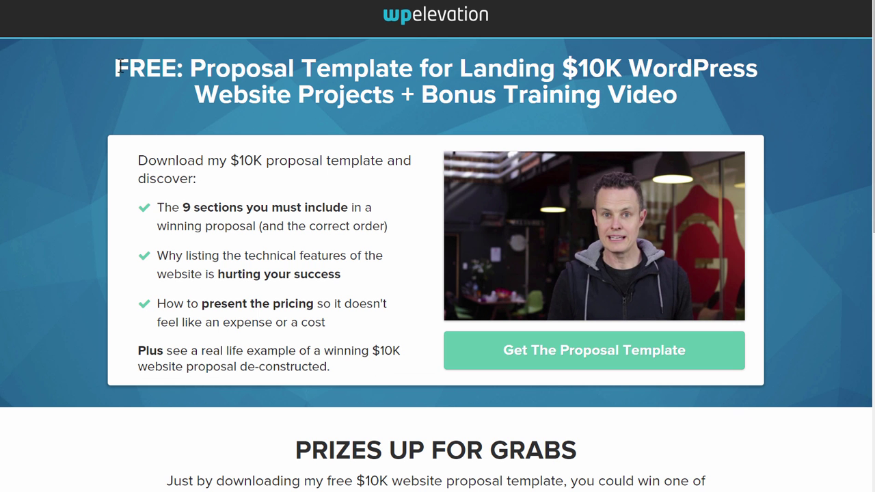
# - Replace the placeholder heading with the reference page's headline, "FREE: Proposal Template for Landing $10K WordPress Website Projects + Bonus Training Video"
pyautogui.moveTo(118, 67); pyautogui.dragTo(681, 101)
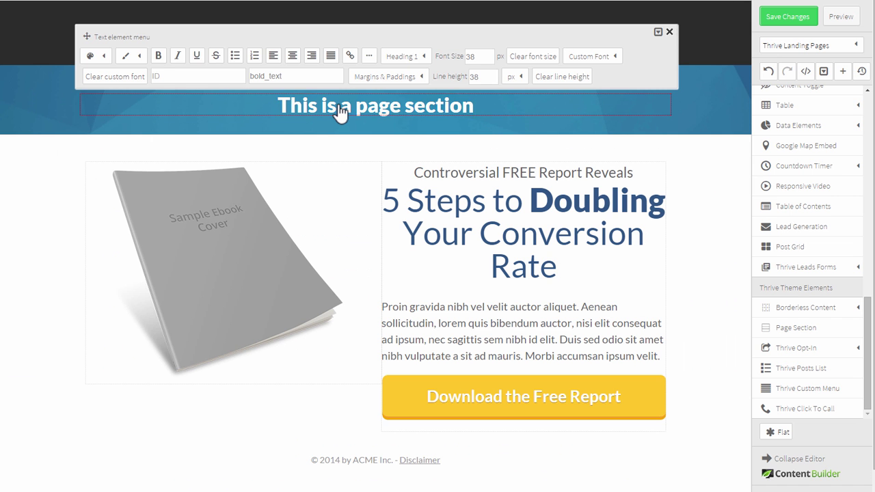
pyautogui.write('FREE: Proposal Template for Landing $10K WordPress Website Projects + Bonus Training Video')
pyautogui.click(718, 182)
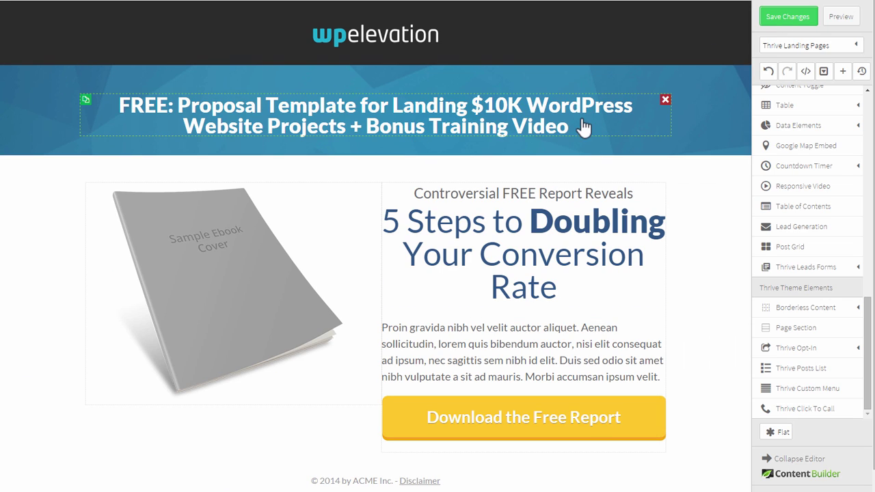
# - Set the proposal template headline's font size to 45 px
pyautogui.click(580, 115)
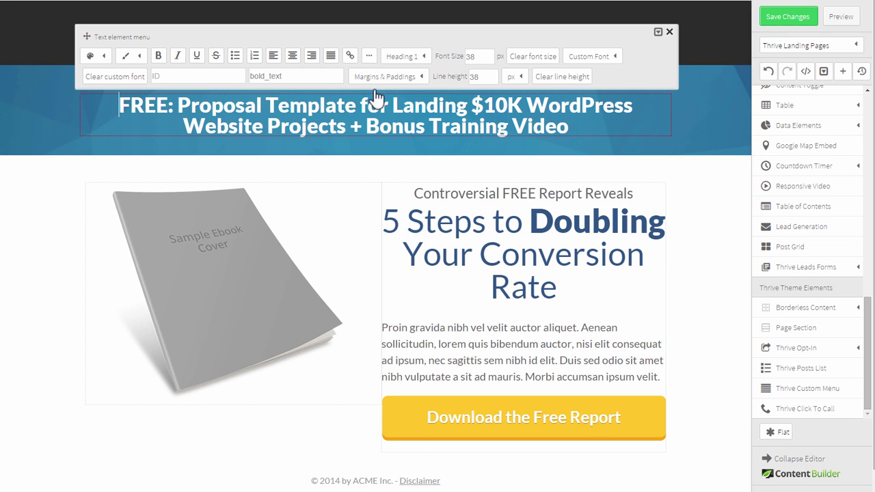
pyautogui.doubleClick(479, 56)
pyautogui.write('45')
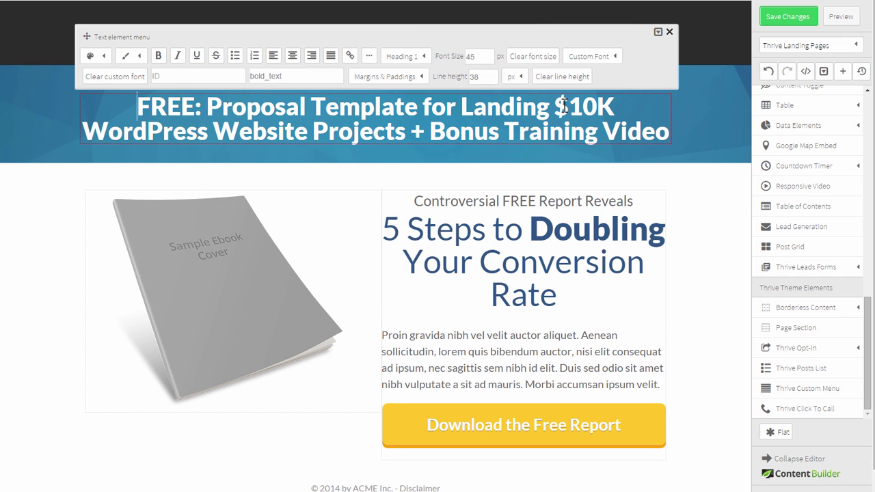
# - Change the headline's line height unit to em and set the line height to 1.3
pyautogui.click(518, 77)
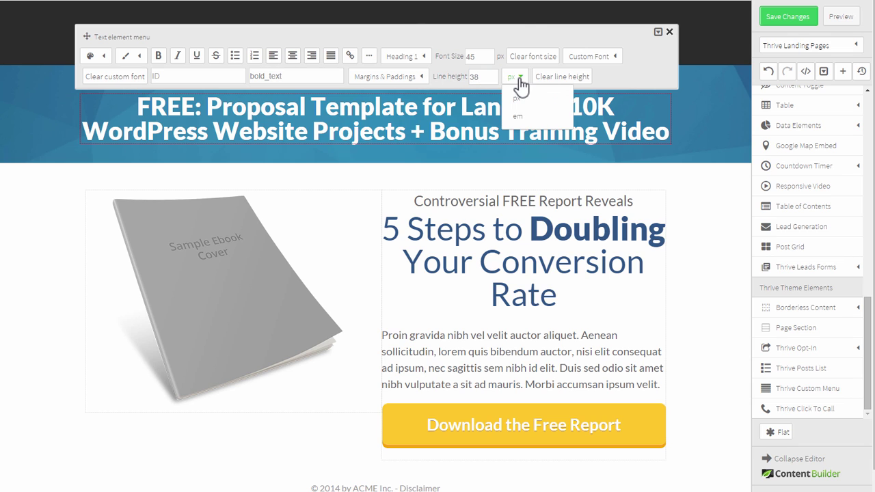
pyautogui.click(518, 116)
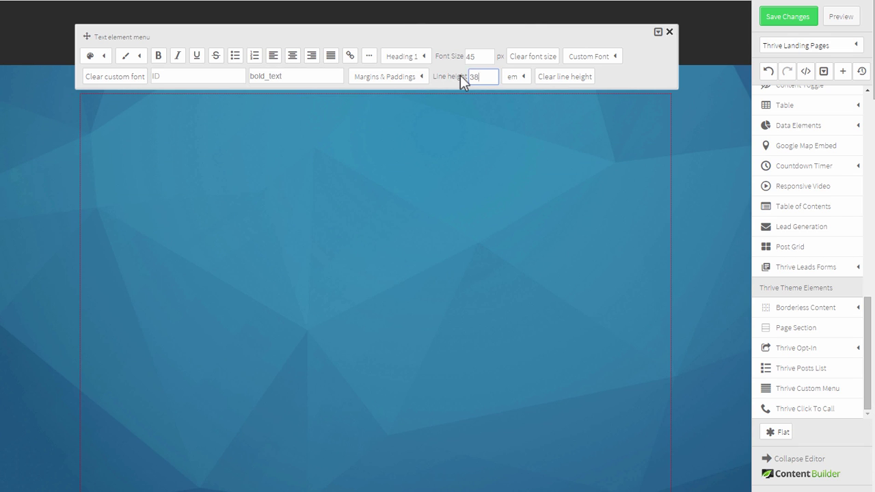
pyautogui.write('1.6')
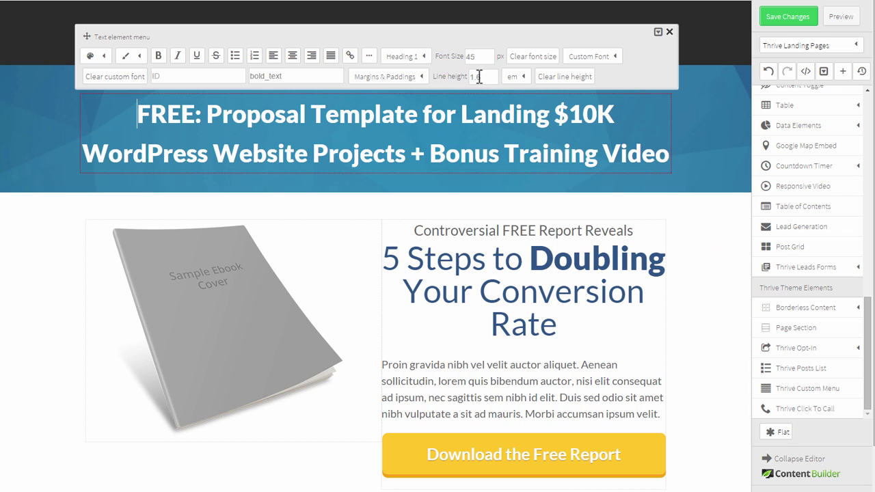
pyautogui.moveTo(477, 76); pyautogui.dragTo(482, 76)
pyautogui.write('3')
pyautogui.press('Return')
pyautogui.click(712, 237)
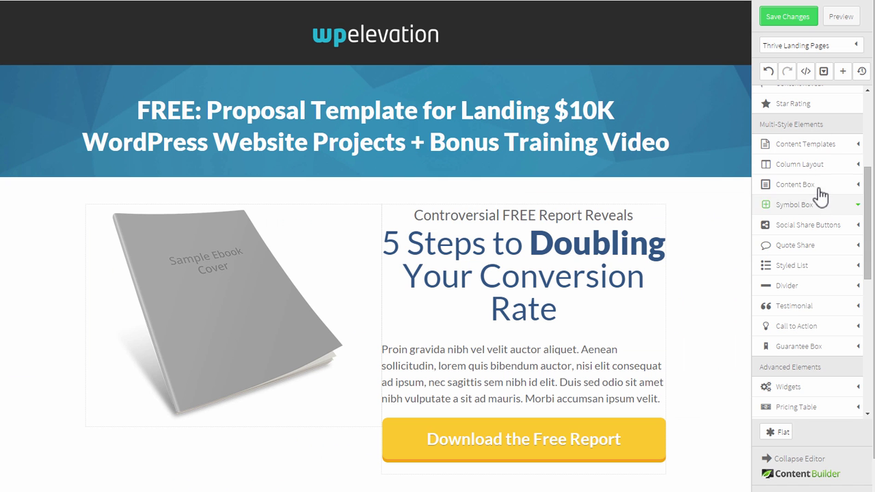
# - Insert a Style 6 content box without headline into the blue page section, directly below the headline
pyautogui.click(818, 186)
pyautogui.scroll(-1, 814, 263)
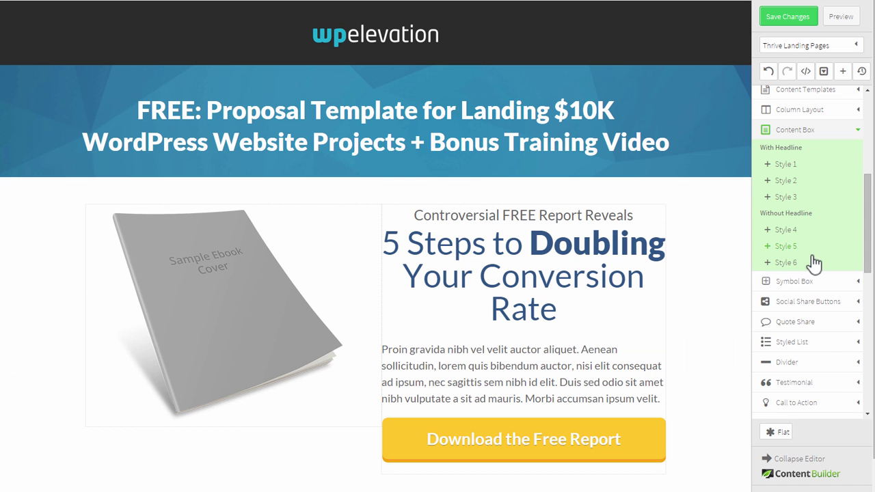
pyautogui.moveTo(784, 262); pyautogui.dragTo(346, 165)
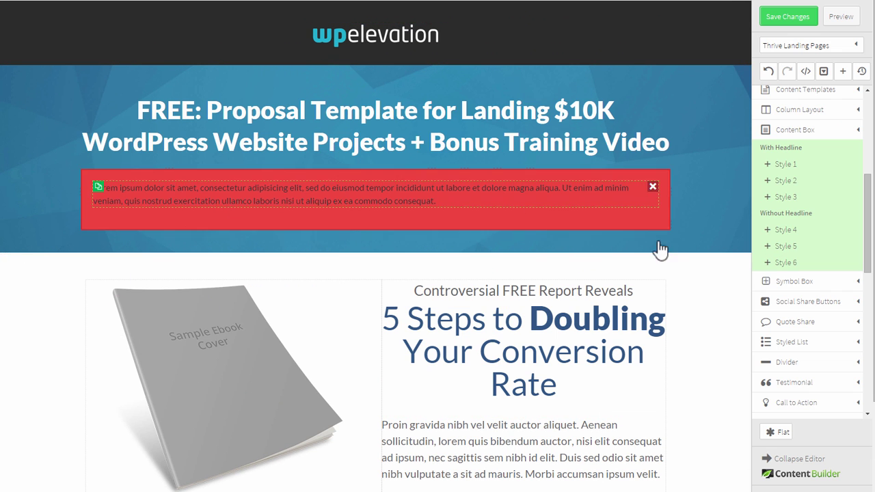
# - Change the content box's background colour to white, rgba(255,255,255,1)
pyautogui.click(328, 241)
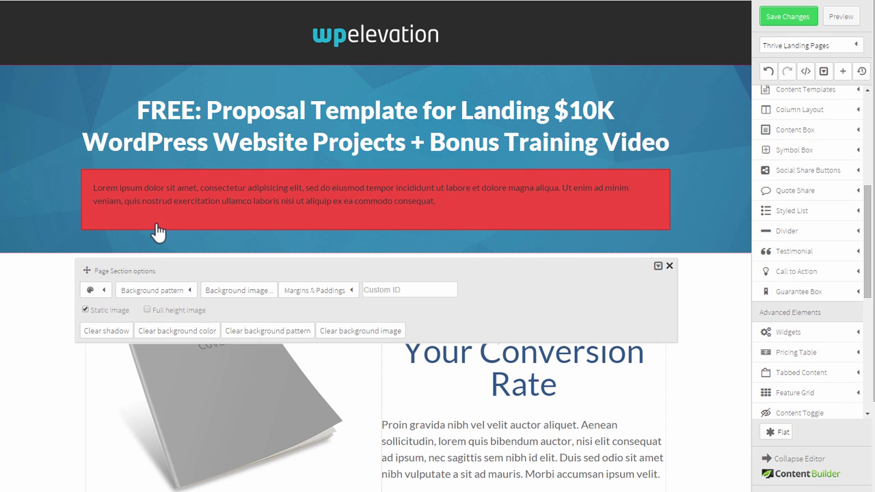
pyautogui.click(123, 227)
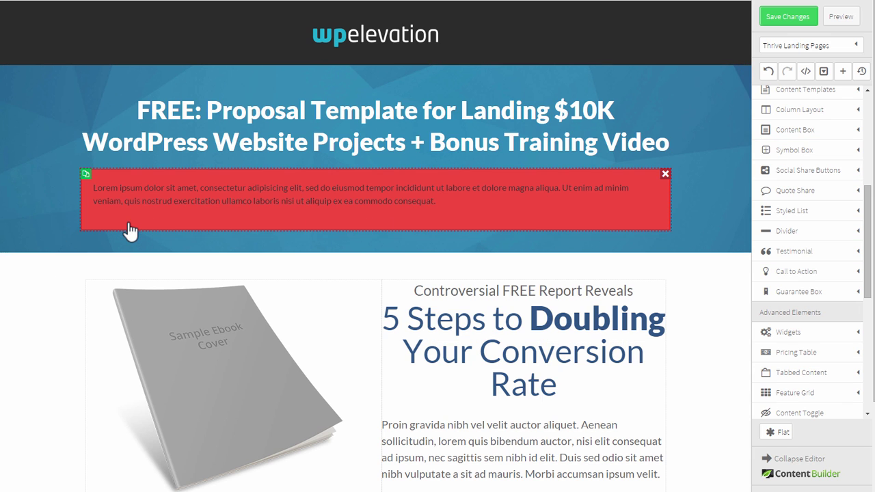
pyautogui.click(103, 130)
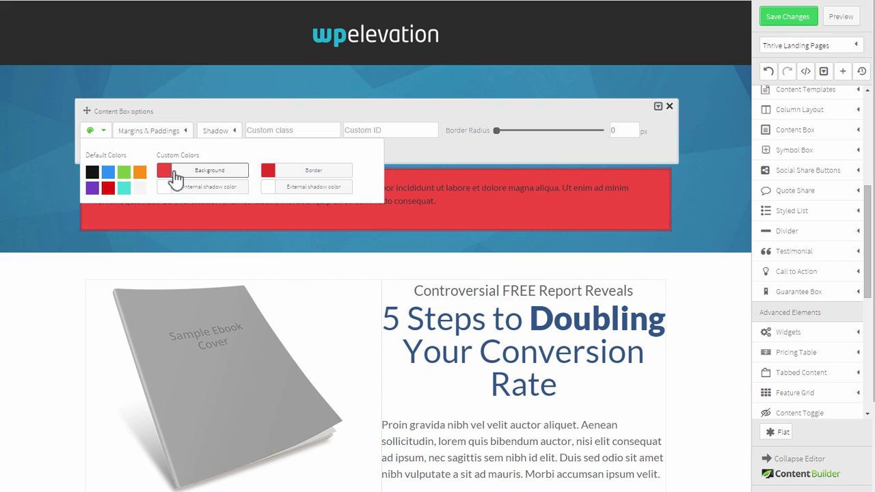
pyautogui.click(176, 177)
pyautogui.click(244, 71)
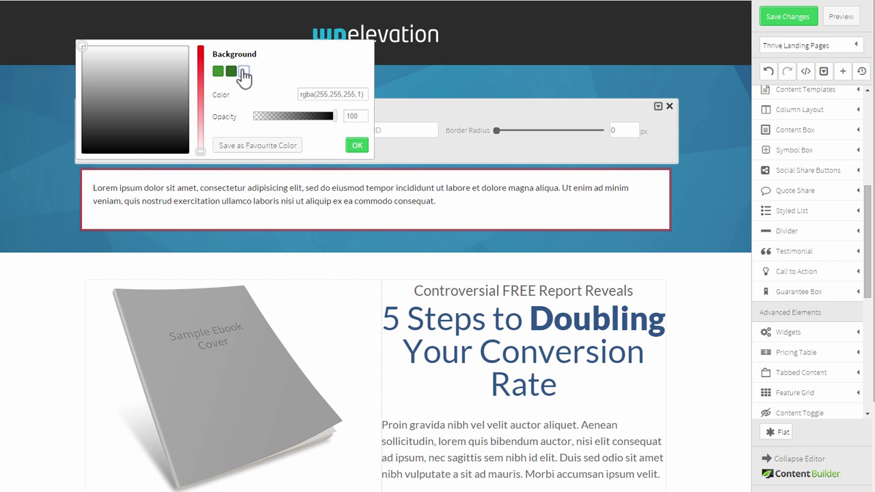
pyautogui.click(356, 145)
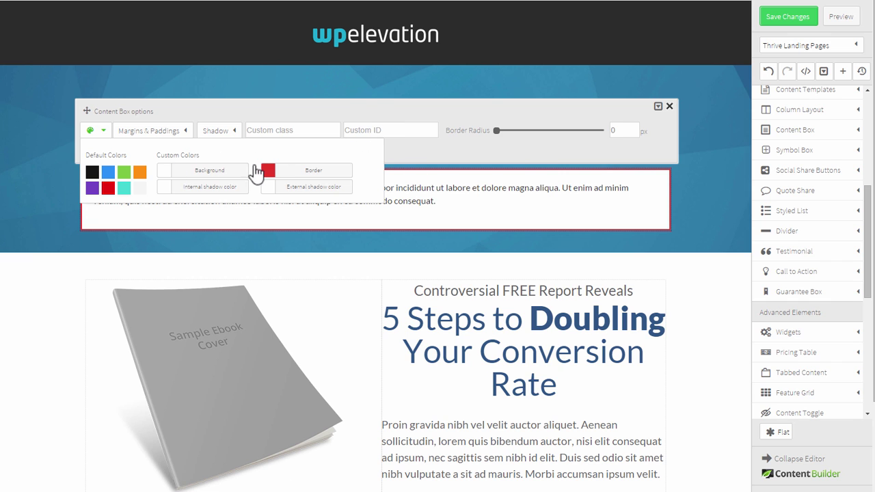
# - Set the content box's border colour to white (#ffffff) and its border radius to 9 px
pyautogui.click(267, 173)
pyautogui.click(244, 72)
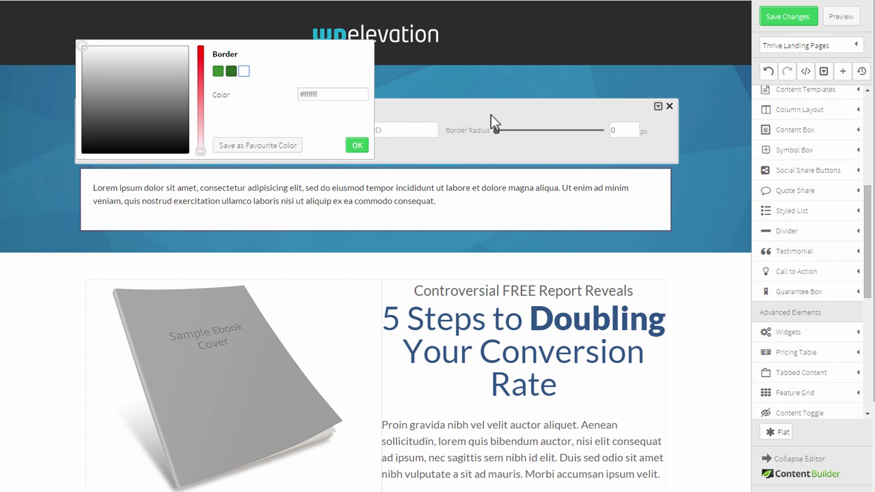
pyautogui.click(527, 113)
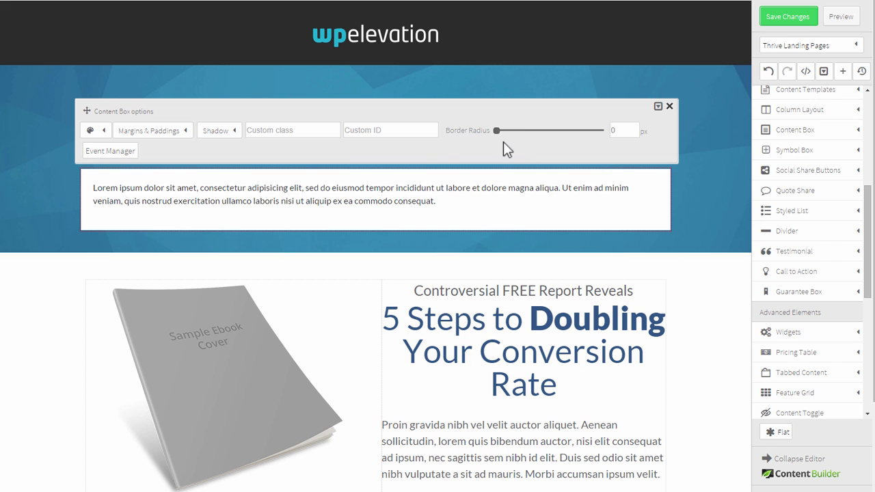
pyautogui.moveTo(498, 130); pyautogui.dragTo(504, 130)
# - Give the content box a black external shadow at 15% opacity, rgba(0,0,0,0.15)
pyautogui.click(104, 130)
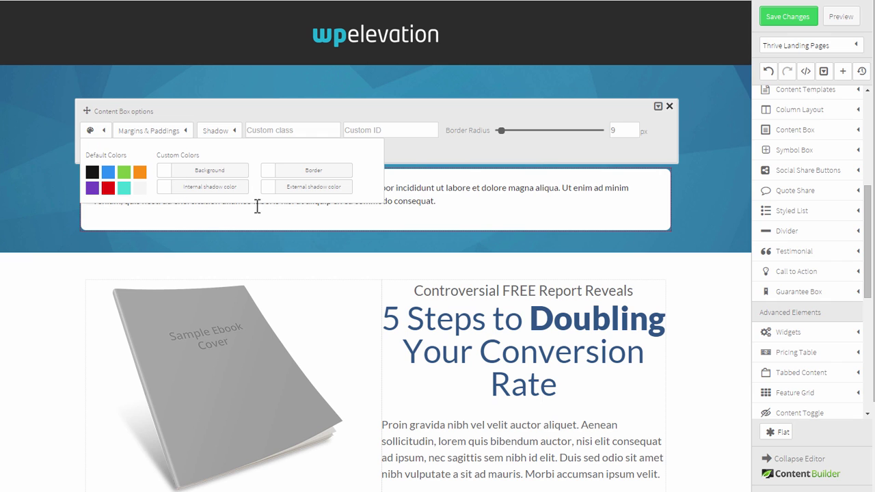
pyautogui.click(275, 191)
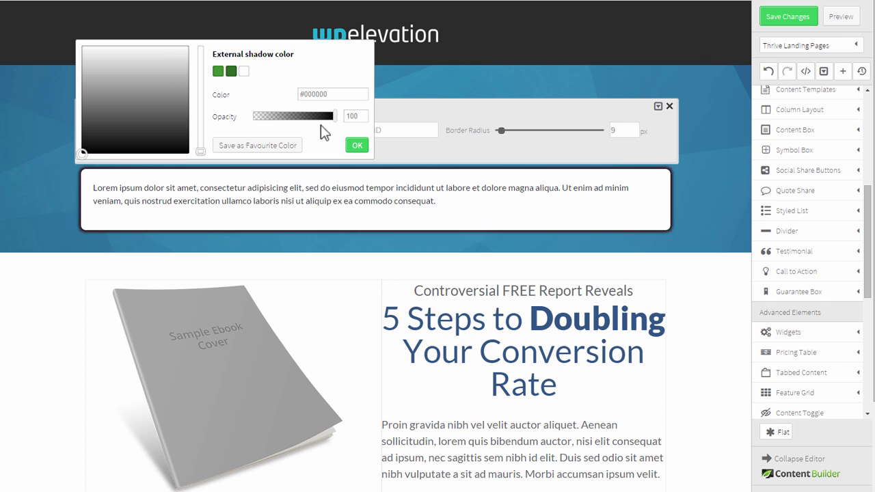
pyautogui.moveTo(334, 121); pyautogui.dragTo(266, 125)
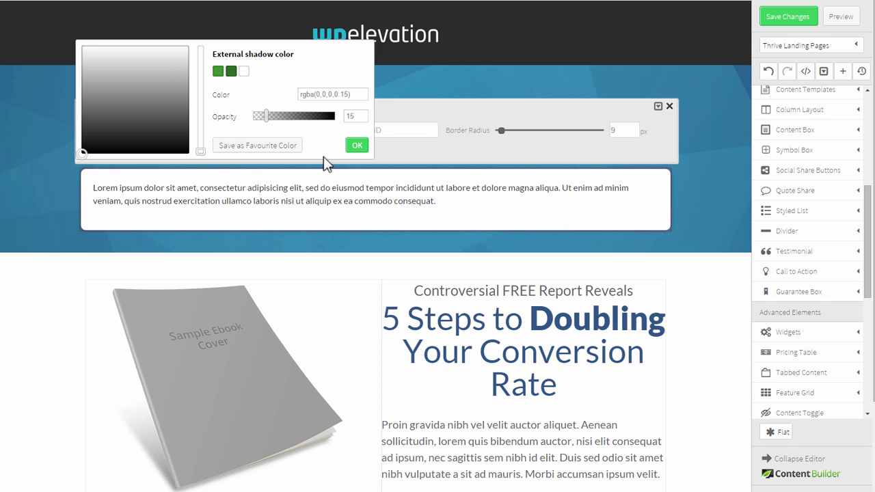
pyautogui.click(355, 150)
pyautogui.click(739, 328)
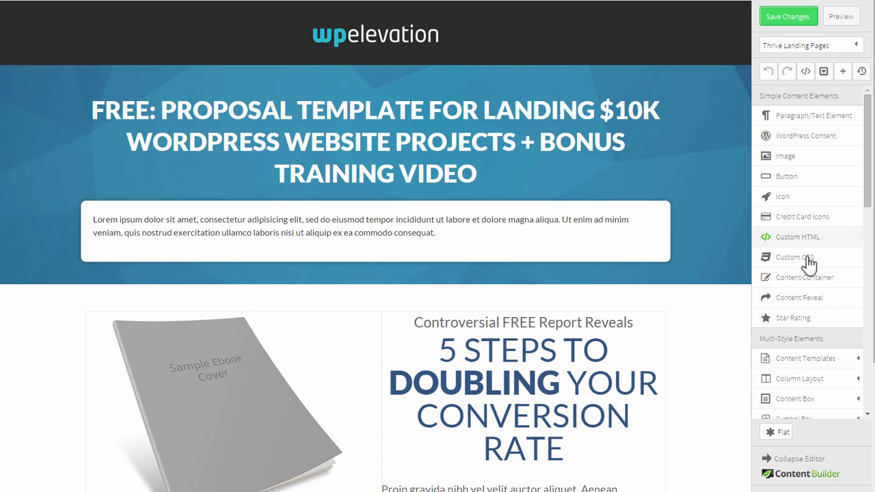
# - Insert a two-column 1/2 + 1/2 layout inside the white content box and delete its lorem ipsum paragraph
pyautogui.click(800, 380)
pyautogui.moveTo(794, 399); pyautogui.dragTo(320, 214)
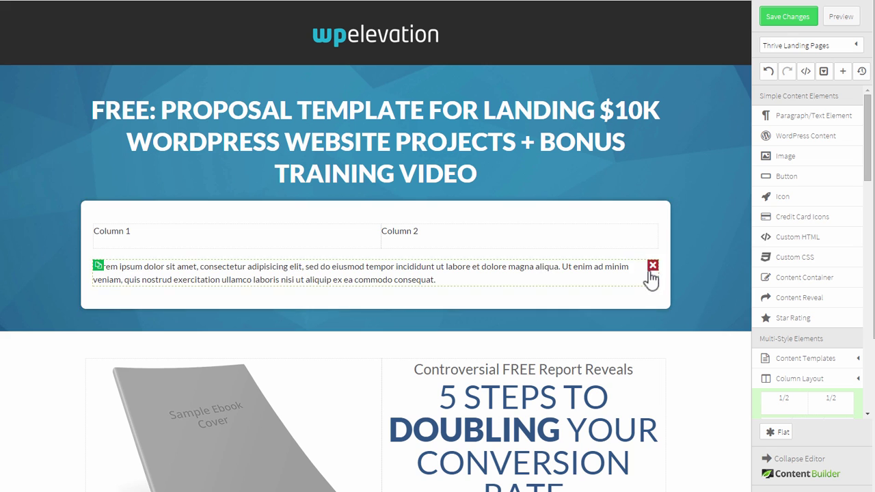
pyautogui.click(653, 268)
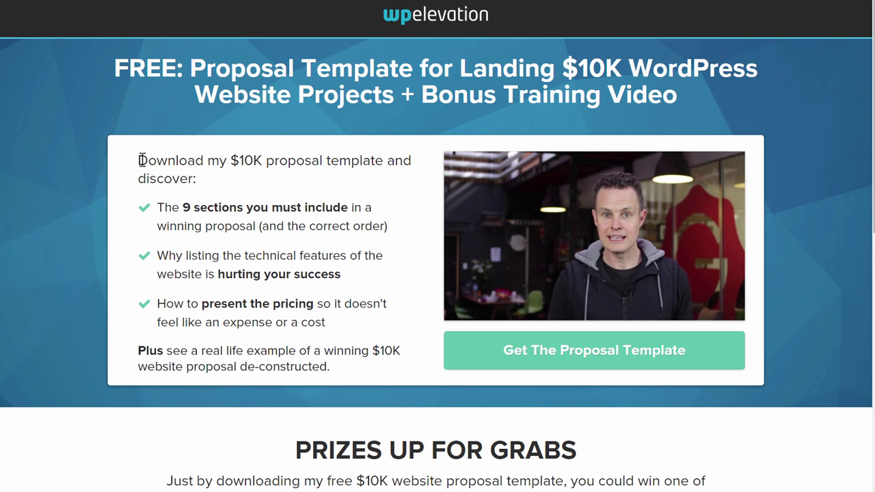
# - Replace the first column's placeholder text with the reference page's line "Download my $10K proposal template and discover:"
pyautogui.moveTo(140, 158); pyautogui.dragTo(211, 180)
pyautogui.hotkey('ctrl', 'c')
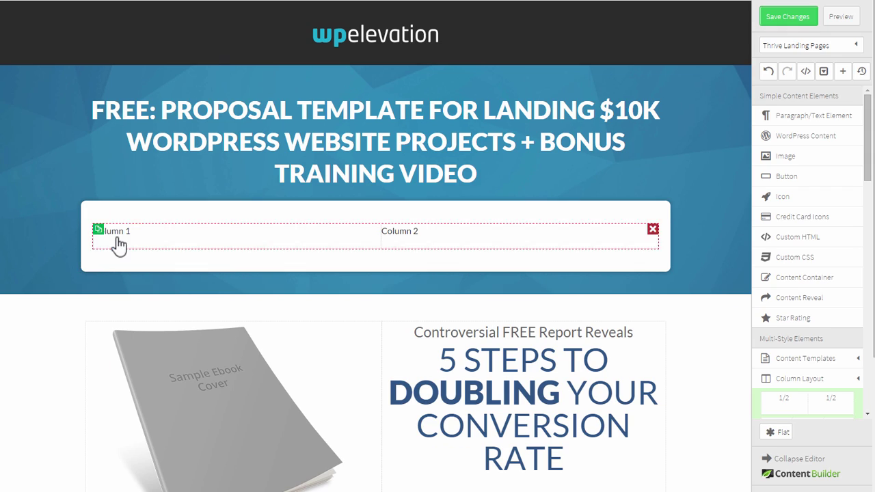
pyautogui.click(122, 242)
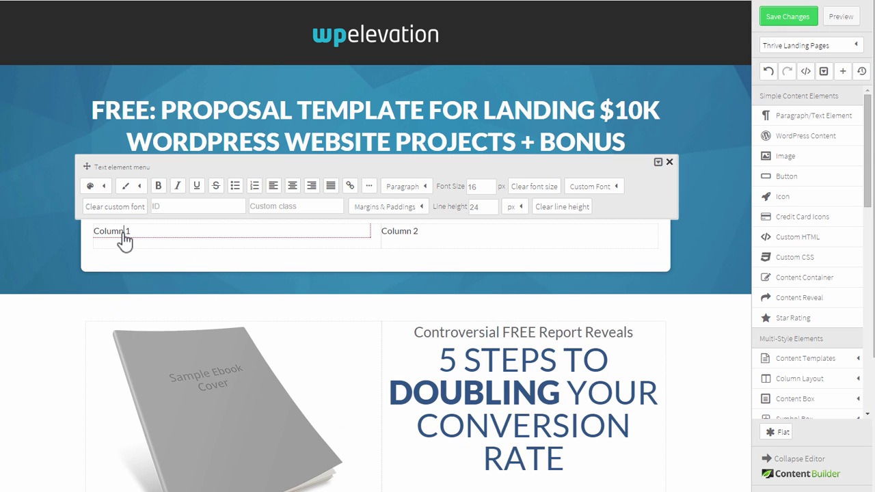
pyautogui.tripleClick(122, 235)
pyautogui.hotkey('ctrl', 'v')
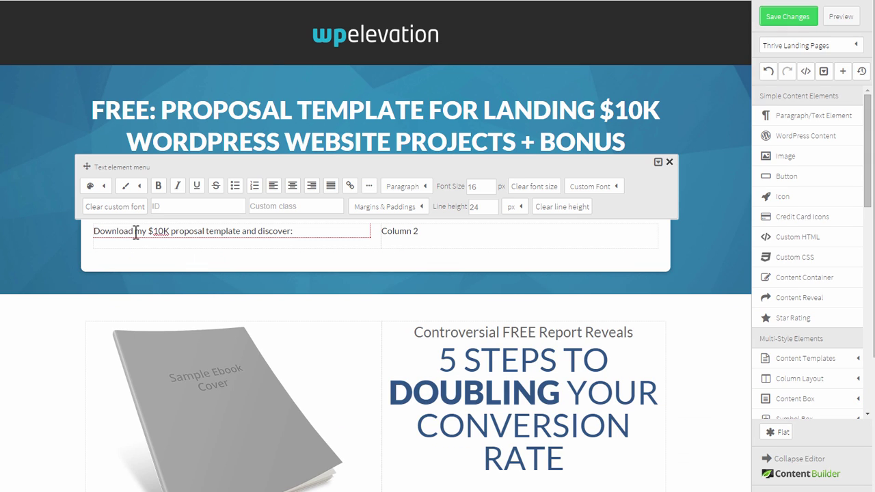
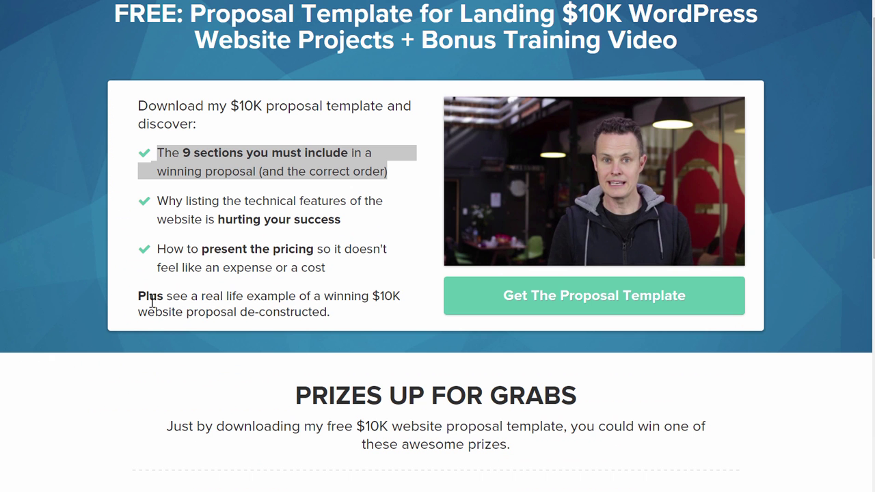
# - Replace the duplicated intro paragraph below the list with the reference page's "Plus see a real life example…" text and bold "Plus"
pyautogui.click(152, 294)
pyautogui.moveTo(138, 295); pyautogui.dragTo(350, 311)
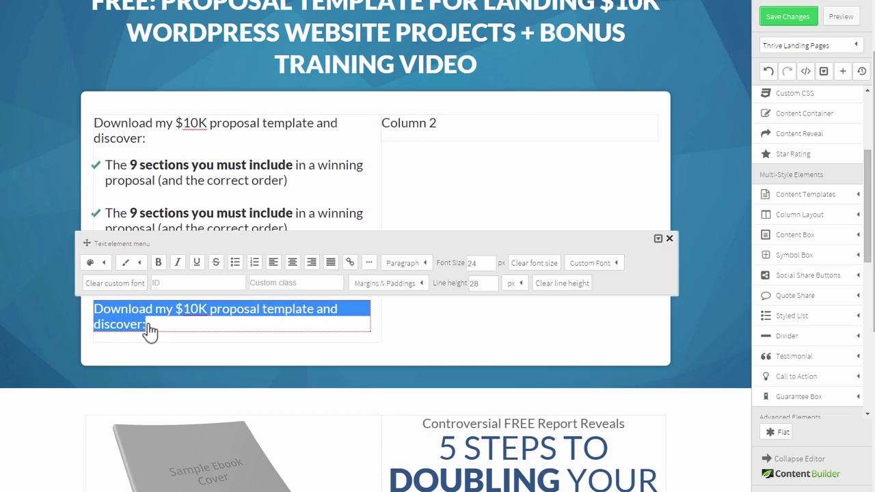
pyautogui.write('Plus see a real life example of a winning $10K website proposal de-constructed.')
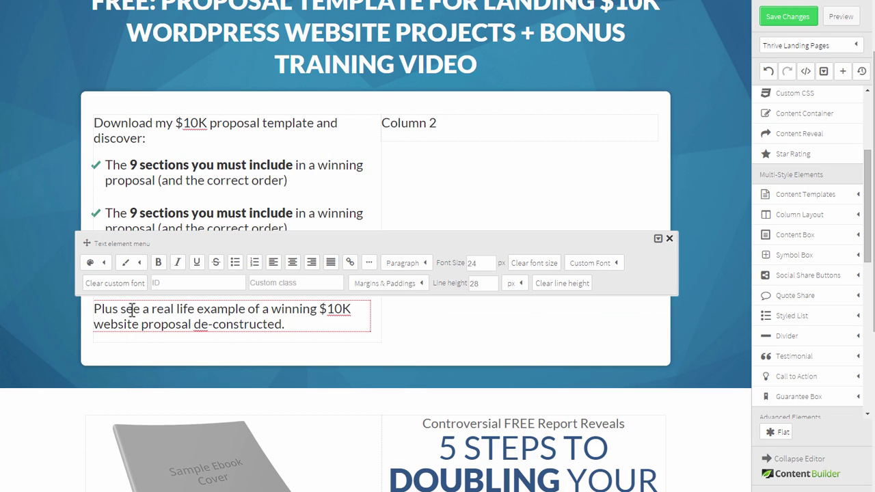
pyautogui.moveTo(121, 311); pyautogui.dragTo(93, 312)
pyautogui.click(158, 262)
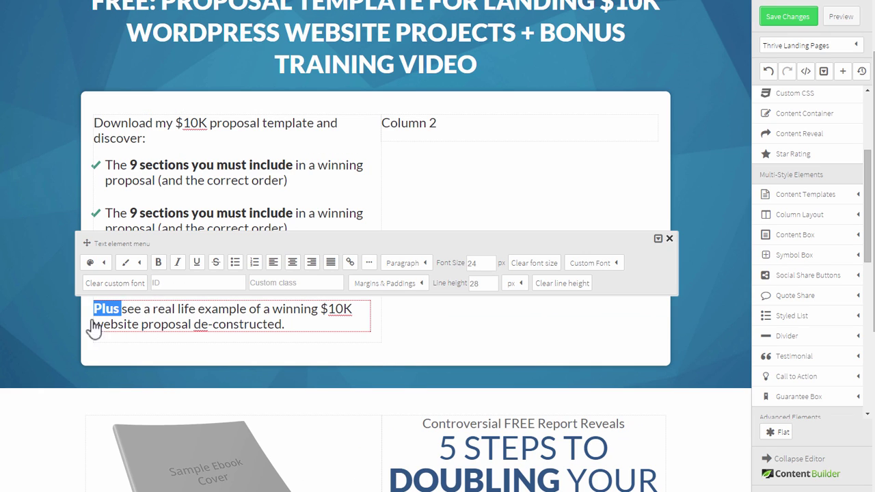
pyautogui.click(116, 362)
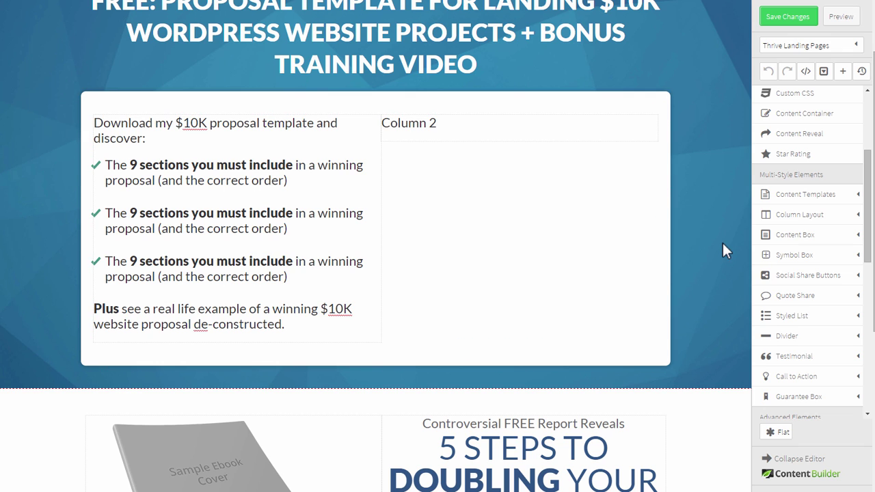
# - Add a Responsive Video element to the second column and delete the "Column 2" placeholder text
pyautogui.moveTo(869, 190); pyautogui.dragTo(864, 289)
pyautogui.moveTo(826, 322); pyautogui.dragTo(490, 134)
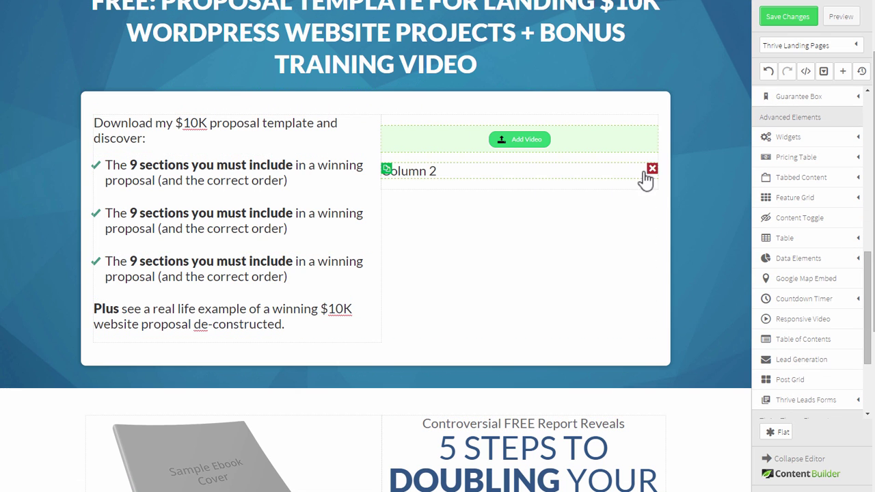
pyautogui.click(652, 169)
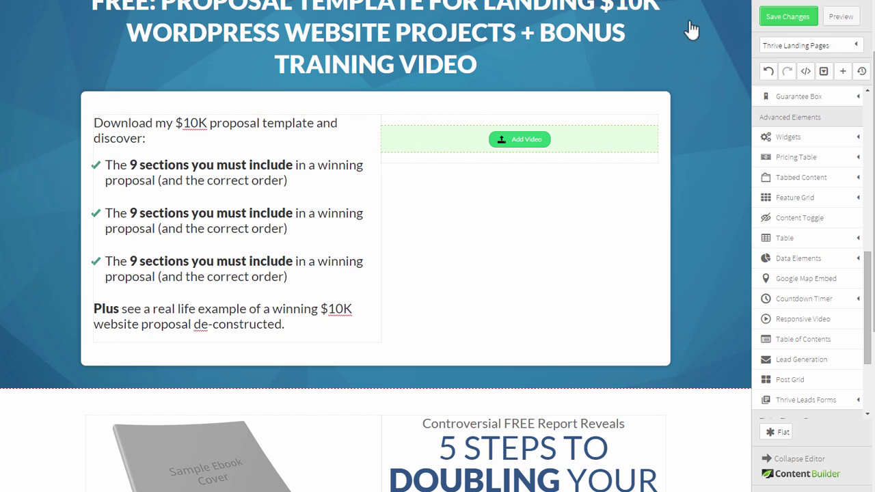
# - Embed YouTube video watch?v=I2Wrei2bXM4, with related videos and title bar hidden and player controls set to auto-hide
pyautogui.click(527, 140)
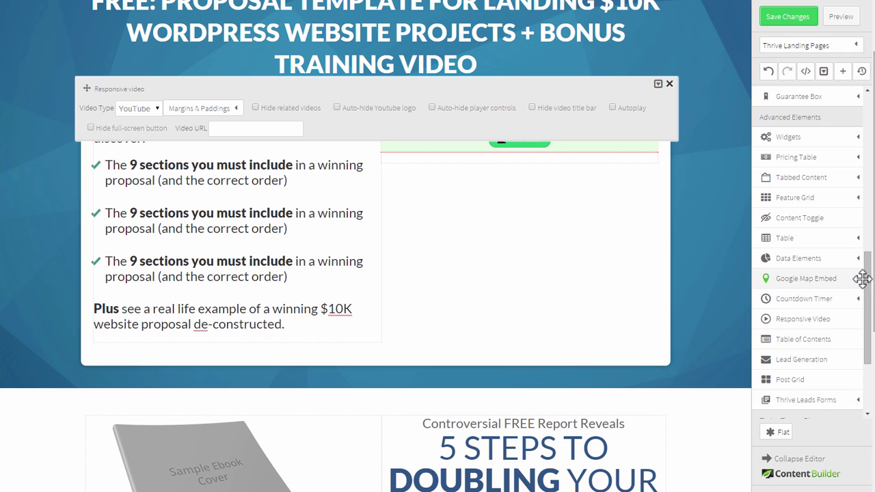
pyautogui.moveTo(863, 277); pyautogui.dragTo(872, 116)
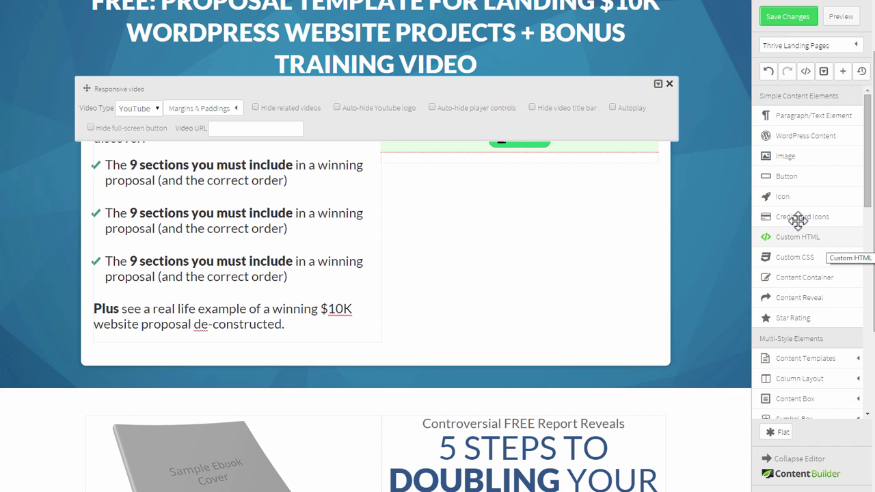
pyautogui.click(222, 128)
pyautogui.write('om/watch?v=I2Wrei2bXM4')
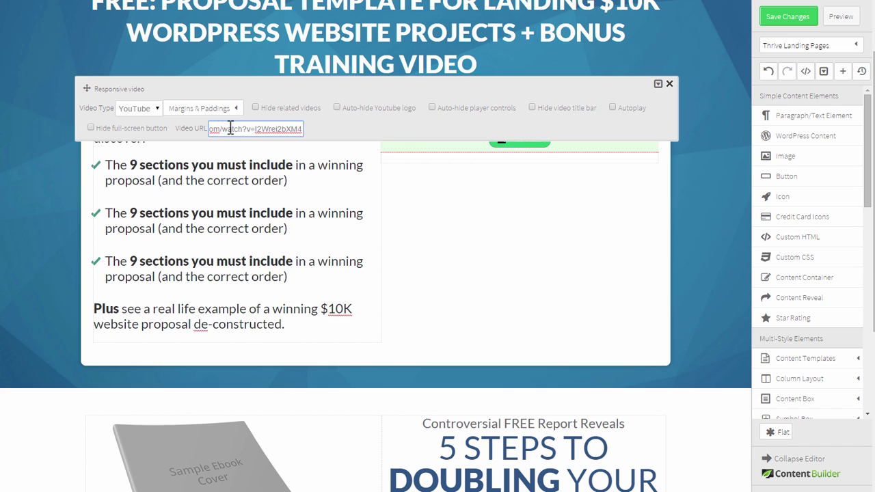
pyautogui.click(325, 136)
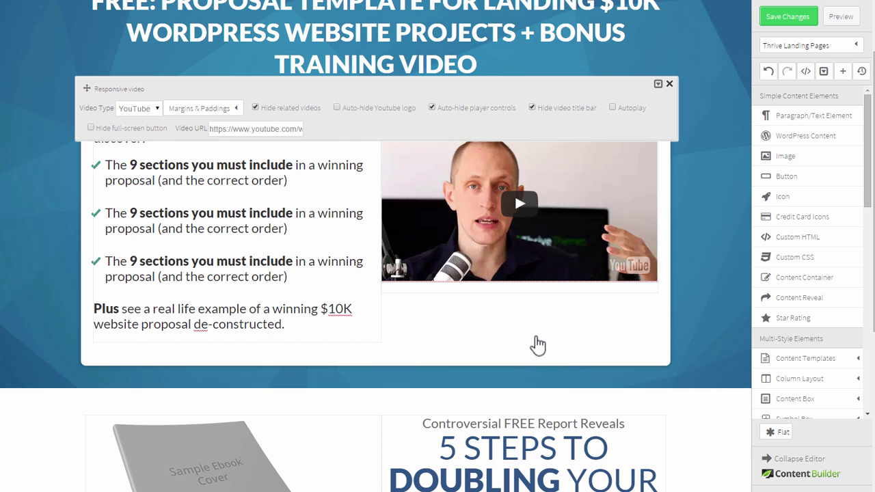
pyautogui.click(537, 345)
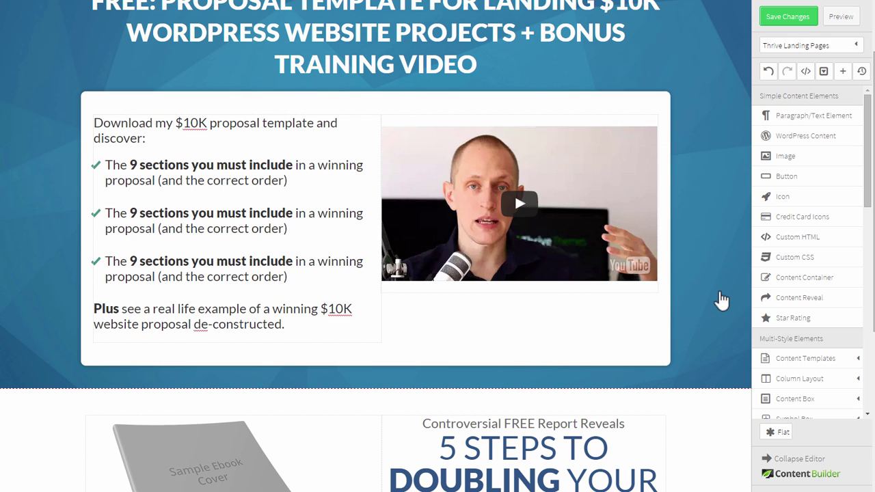
# - Save the changes made to the landing page
pyautogui.scroll(-3, 619, 337)
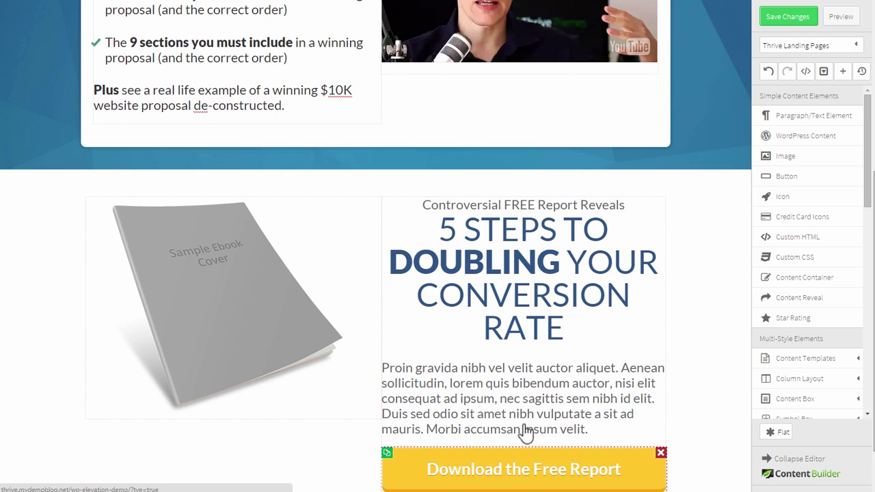
pyautogui.scroll(-1, 418, 196)
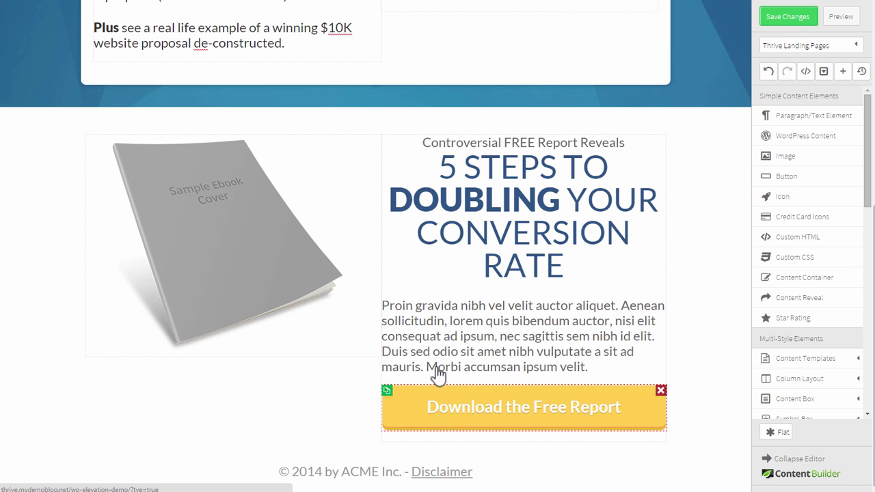
pyautogui.click(785, 20)
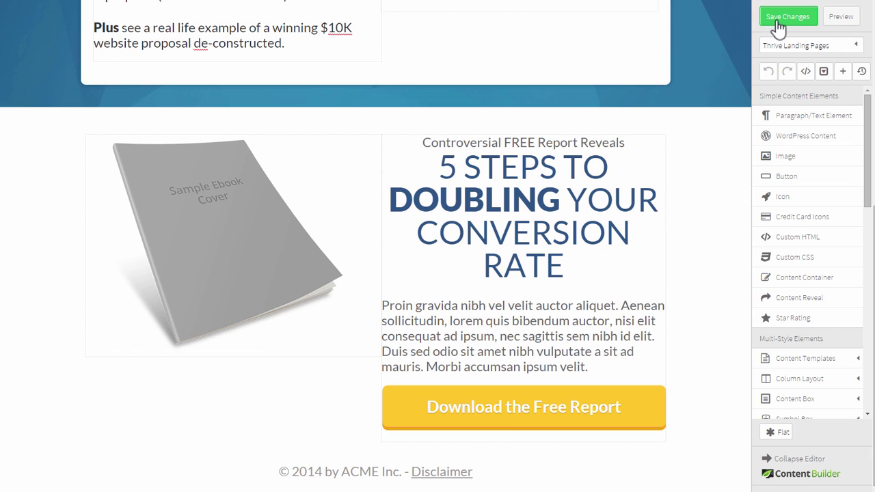
# - Preview the page, check the sign-up popup behind the "Download the Free Report" button and close it
pyautogui.click(833, 20)
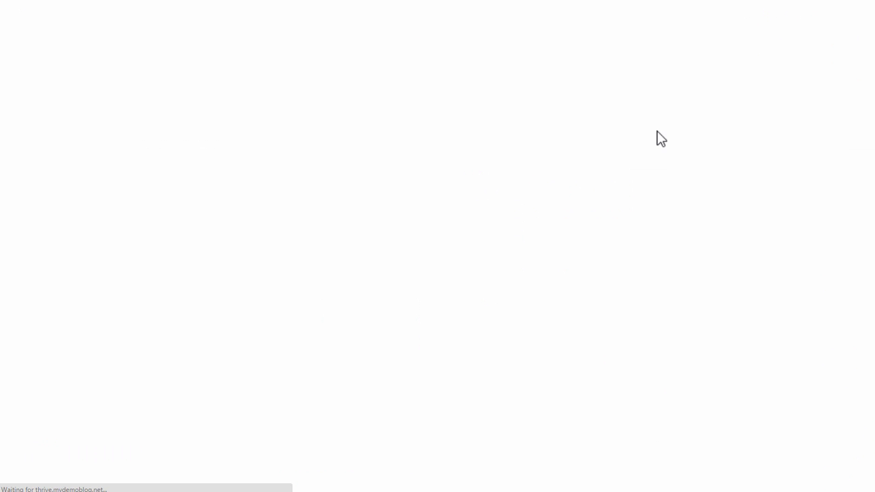
pyautogui.scroll(-3, 507, 125)
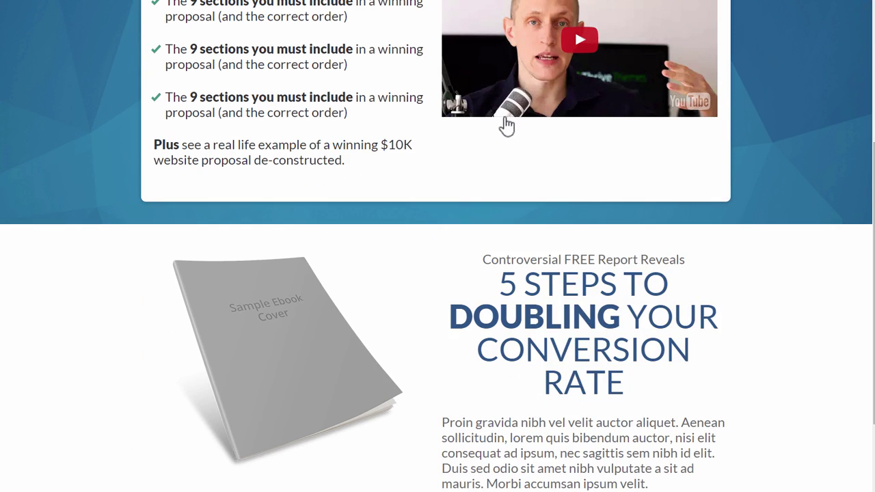
pyautogui.scroll(-2, 487, 152)
pyautogui.click(518, 414)
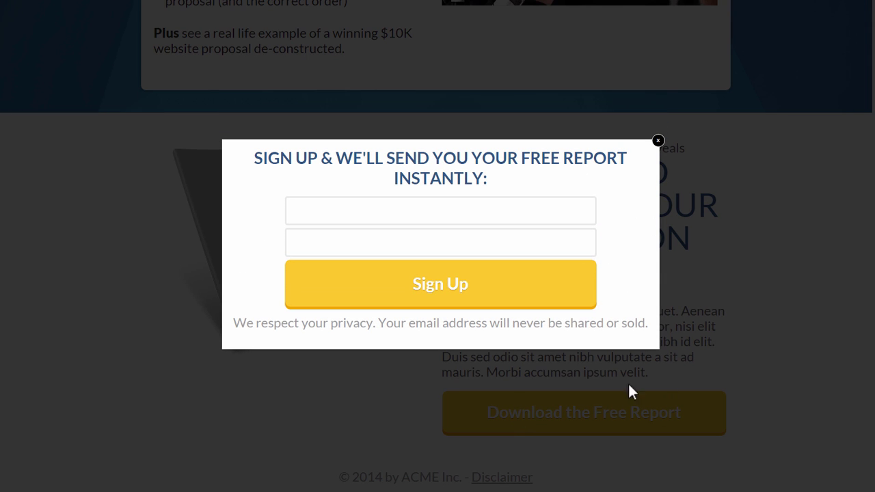
pyautogui.click(658, 142)
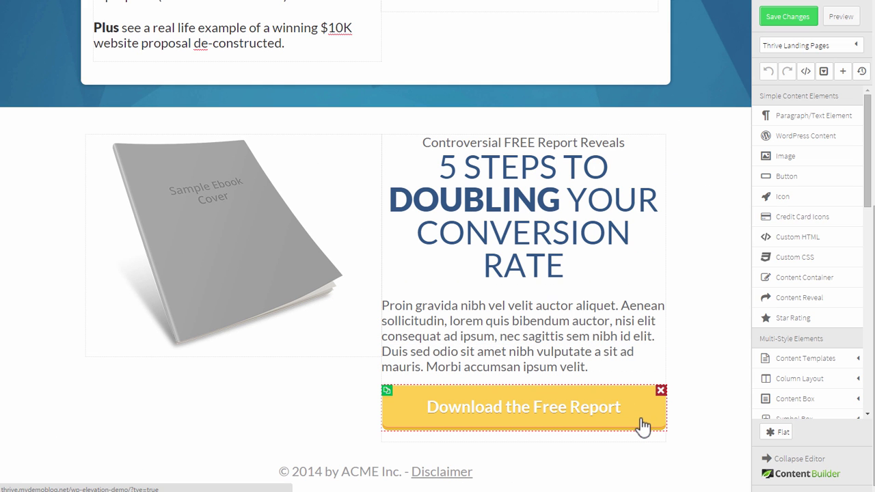
# - Move the "Download the Free Report" button directly beneath the video in the white box and recolour it teal green
pyautogui.moveTo(640, 418); pyautogui.dragTo(501, 255)
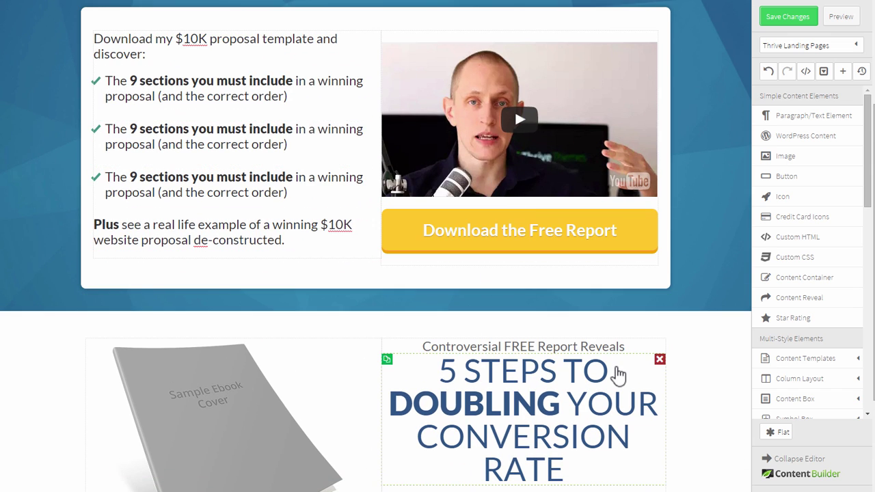
pyautogui.scroll(1, 697, 233)
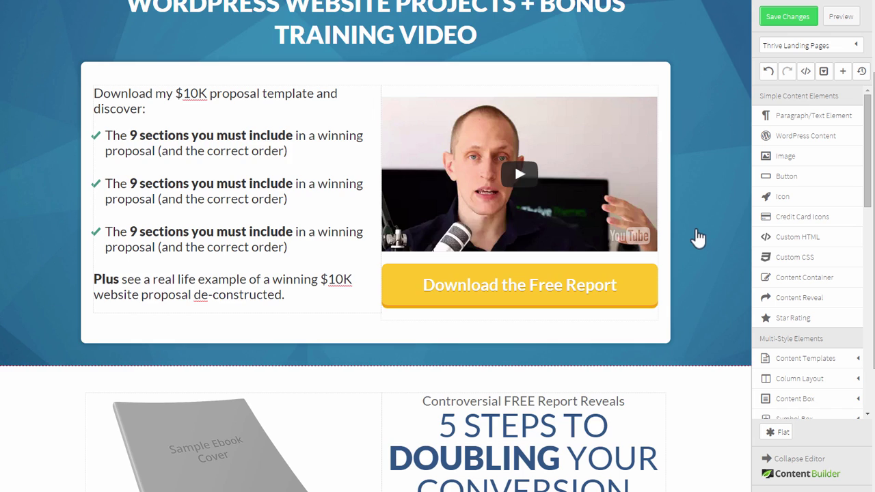
pyautogui.click(449, 294)
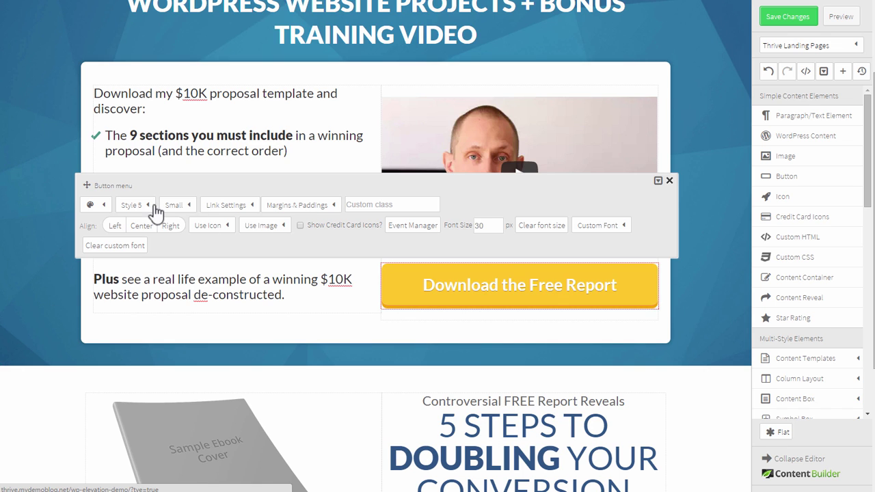
pyautogui.click(93, 216)
pyautogui.click(195, 269)
pyautogui.click(524, 341)
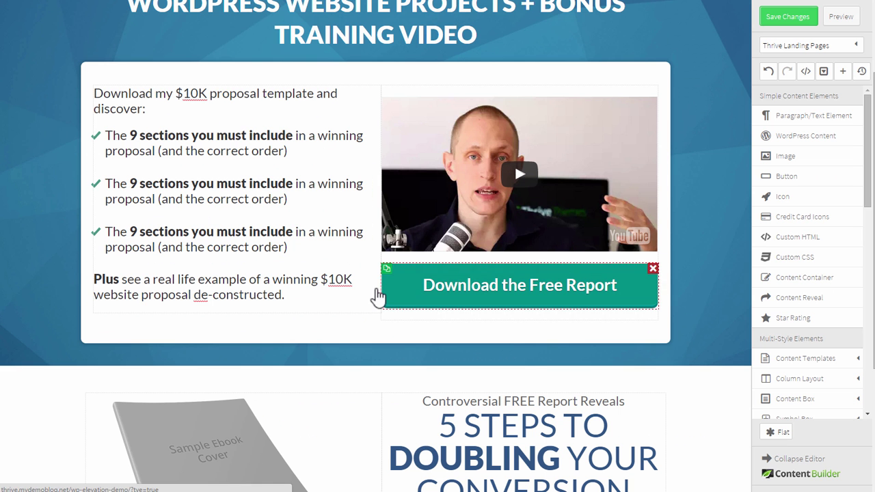
# - Review the teal button's custom colour options, such as background, box shadow and bottom border
pyautogui.click(385, 286)
pyautogui.click(99, 206)
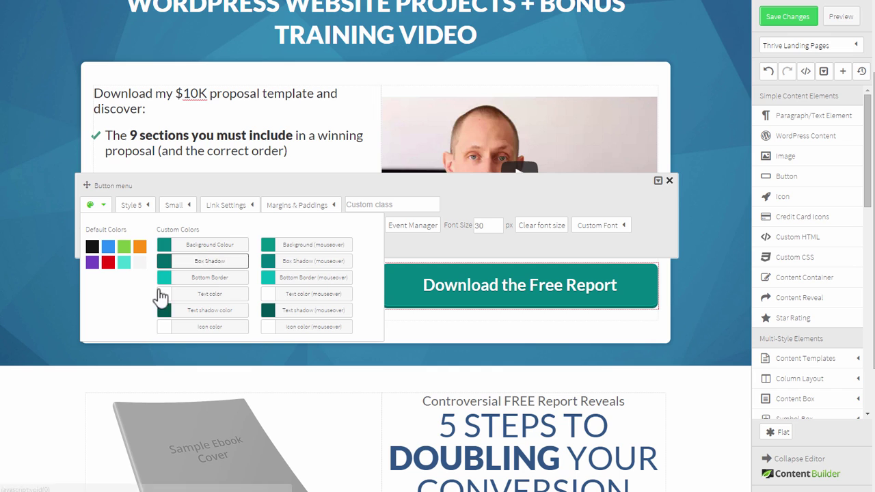
pyautogui.click(662, 344)
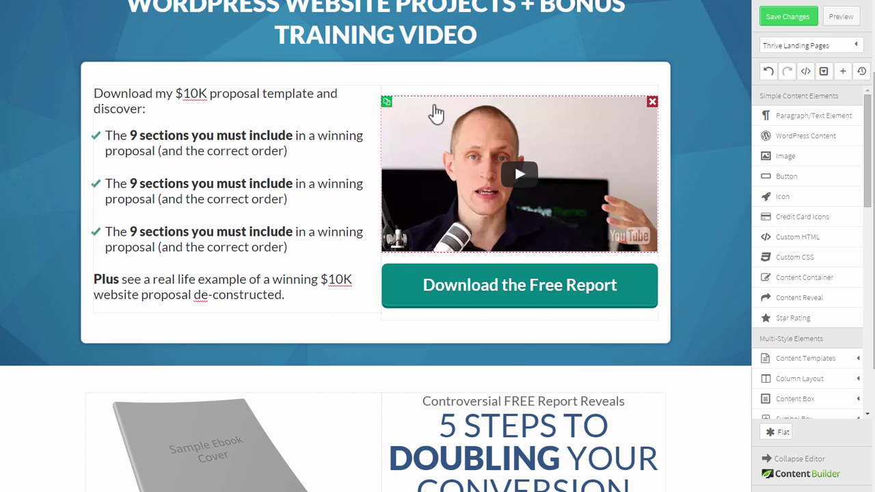
# - Set the video's top margin to 0 px
pyautogui.click(437, 109)
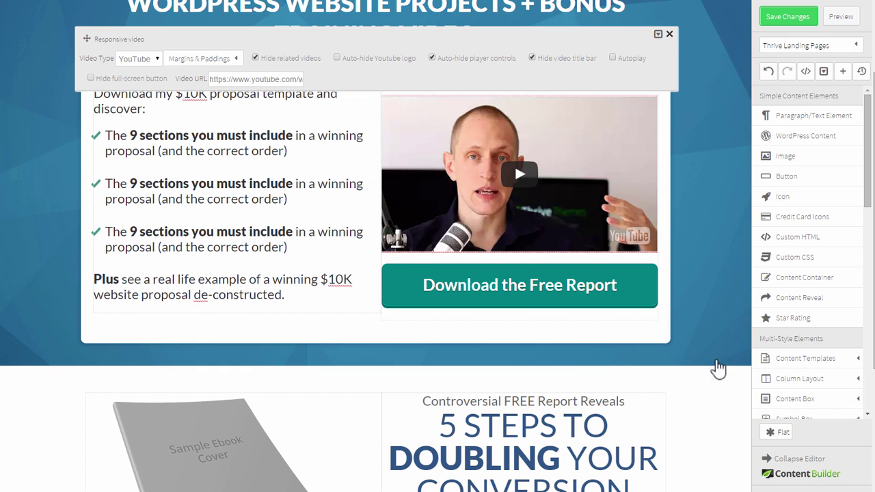
pyautogui.click(656, 339)
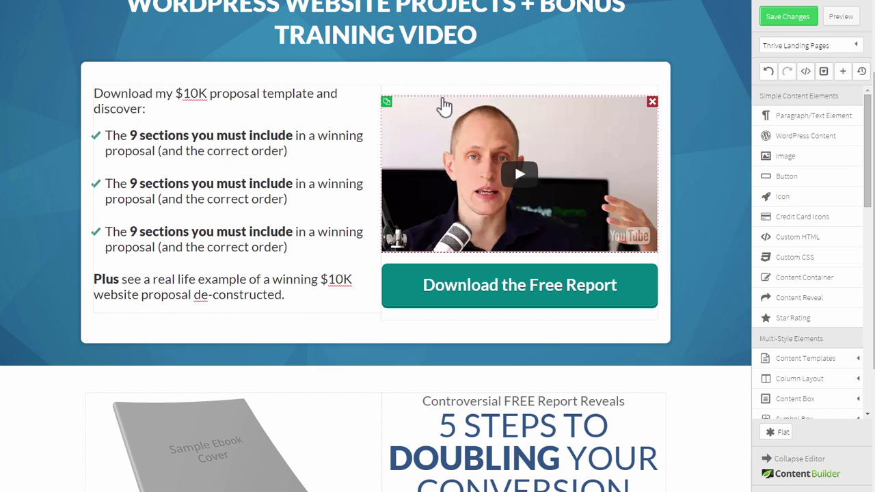
pyautogui.click(427, 109)
pyautogui.click(204, 59)
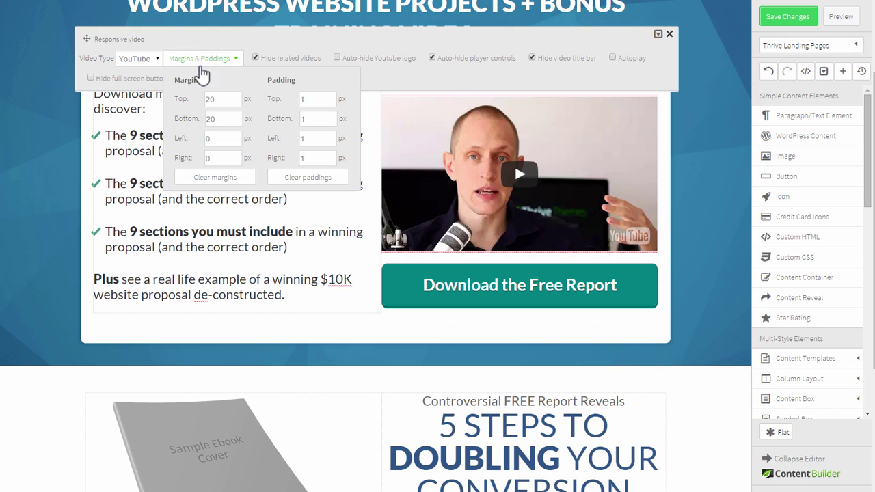
pyautogui.doubleClick(230, 97)
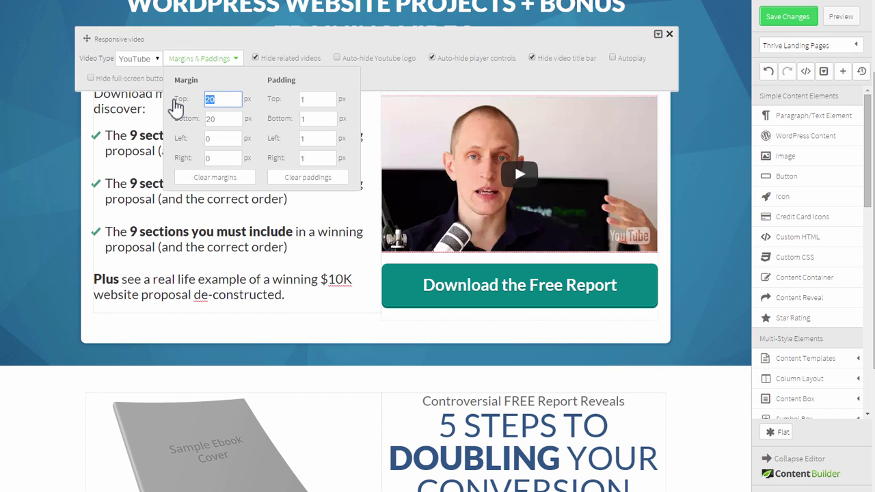
pyautogui.write('0')
pyautogui.click(716, 167)
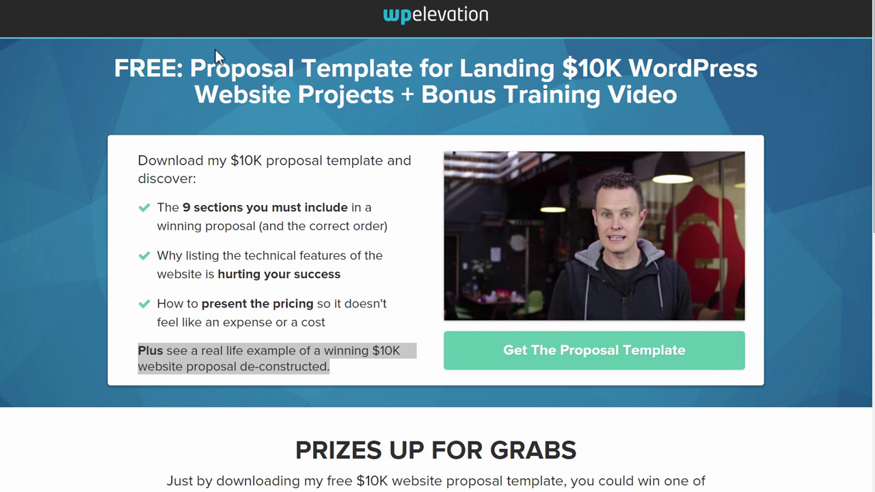
pyautogui.click(809, 145)
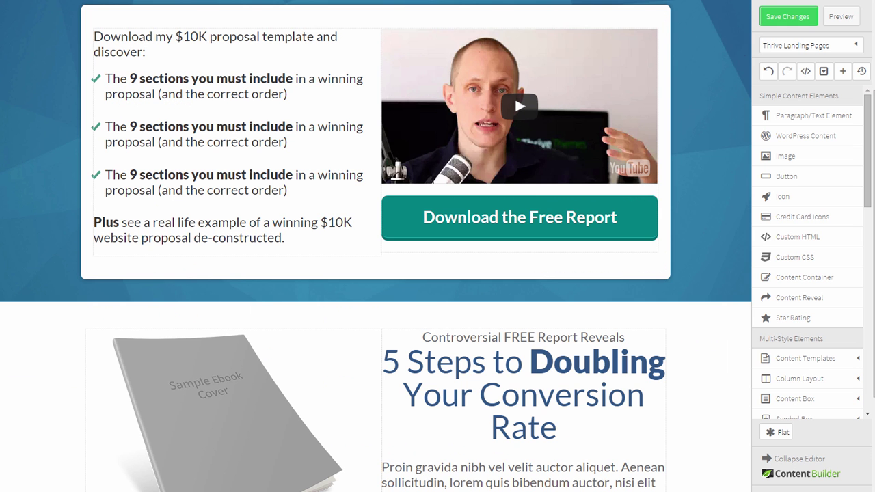
pyautogui.scroll(5, 707, 98)
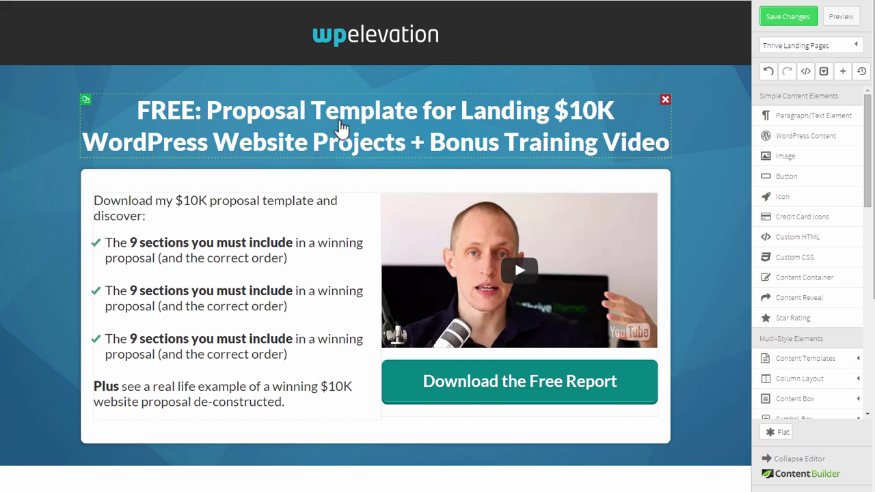
# - Set the white headline's top margin to 20 px and its bottom margin to 30 px
pyautogui.click(341, 127)
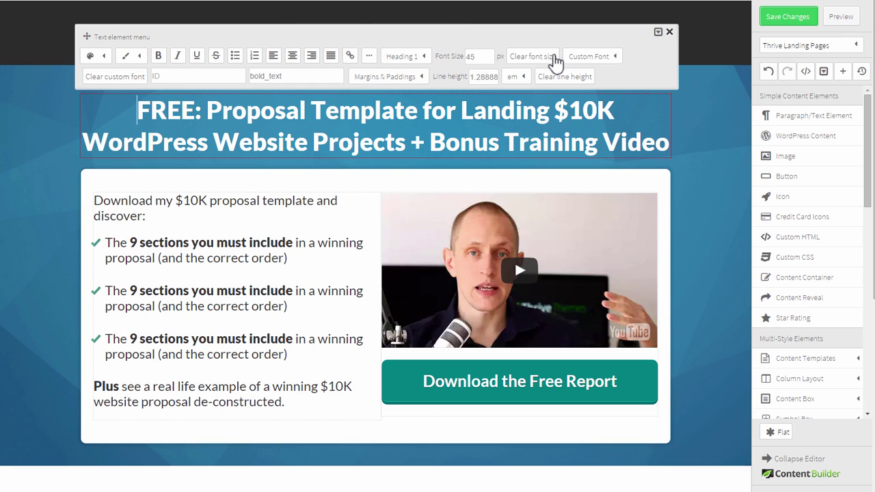
pyautogui.click(419, 79)
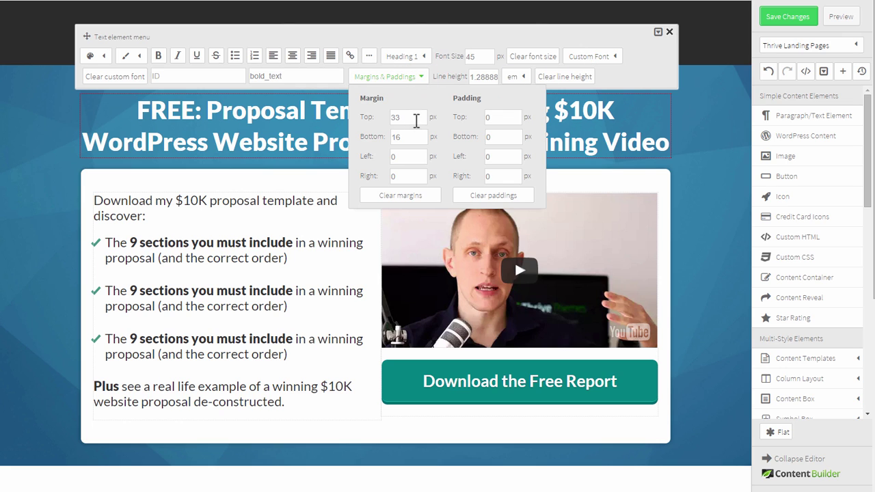
pyautogui.moveTo(416, 120); pyautogui.dragTo(375, 122)
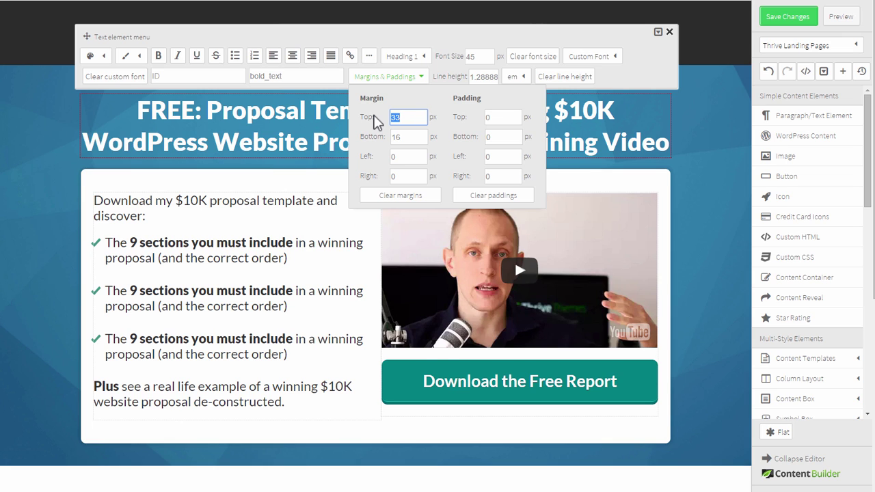
pyautogui.write('20')
pyautogui.press('Tab')
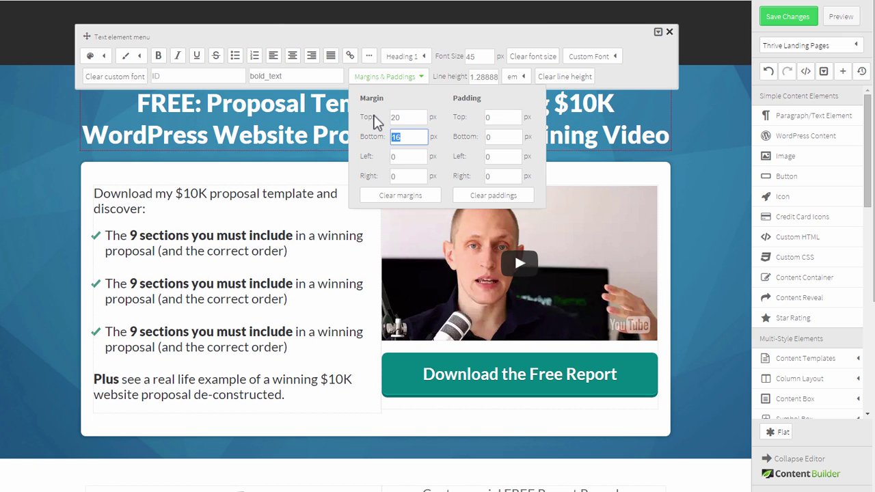
pyautogui.write('25')
pyautogui.press('Tab')
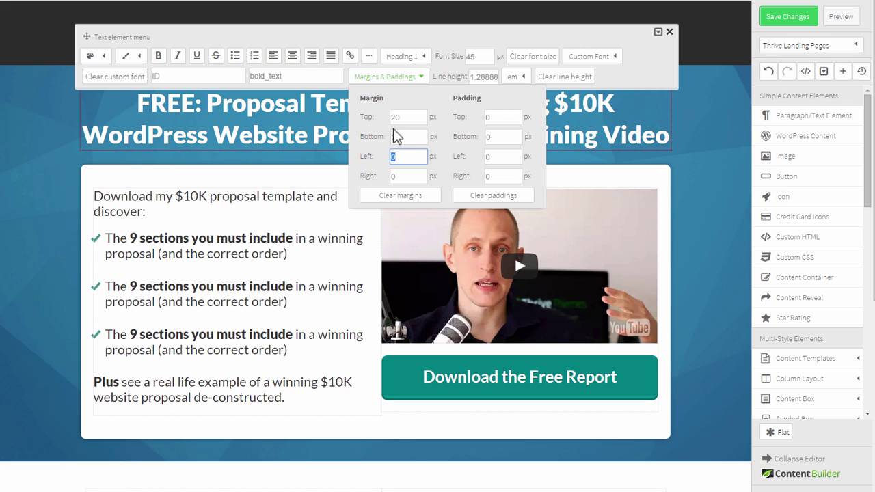
pyautogui.moveTo(397, 136); pyautogui.dragTo(369, 138)
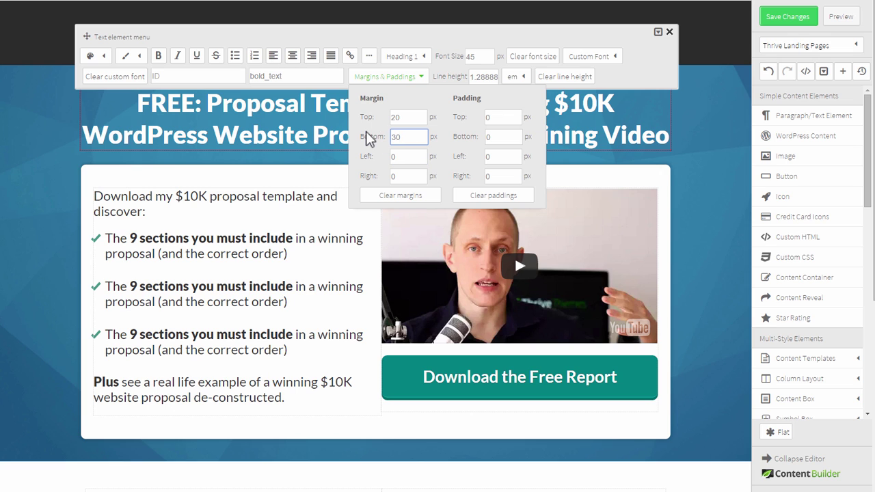
pyautogui.click(696, 212)
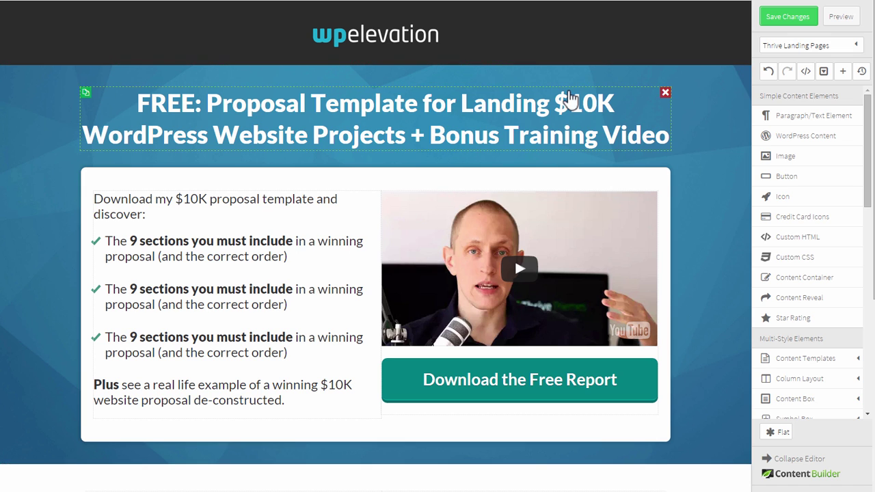
# - Insert a page section between the dark logo header and the blue headline section
pyautogui.scroll(-4, 825, 311)
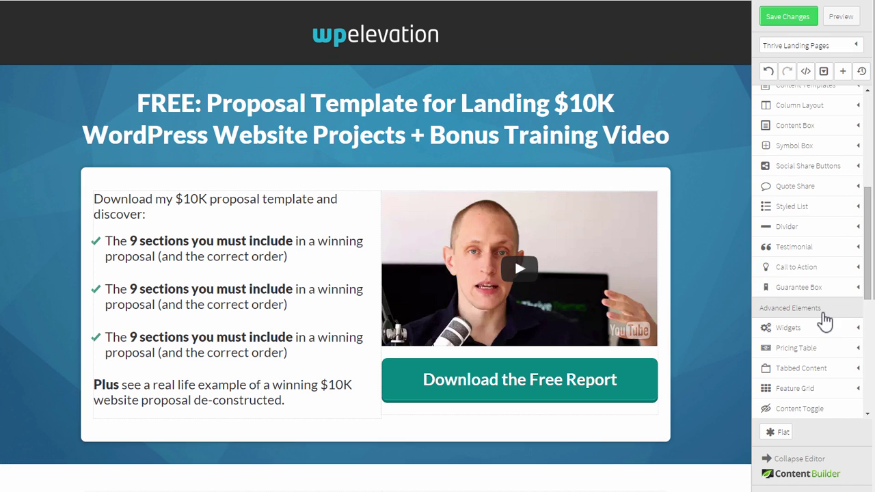
pyautogui.scroll(-6, 824, 314)
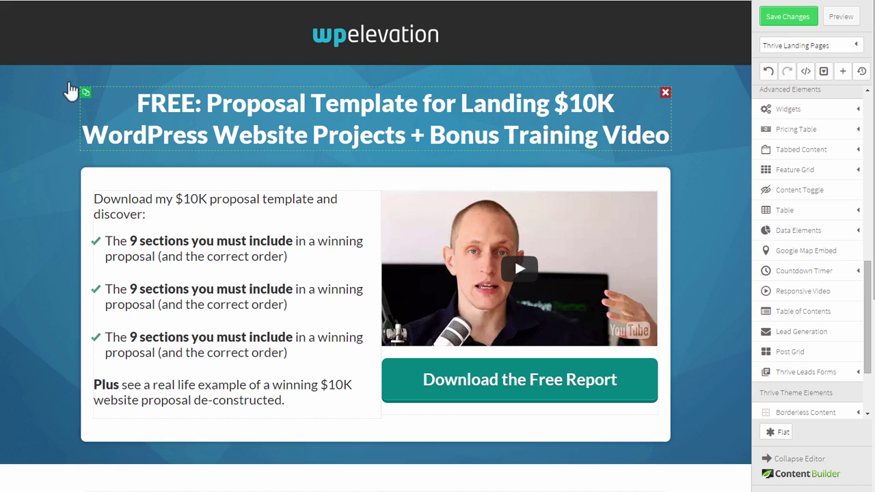
pyautogui.scroll(-5, 835, 274)
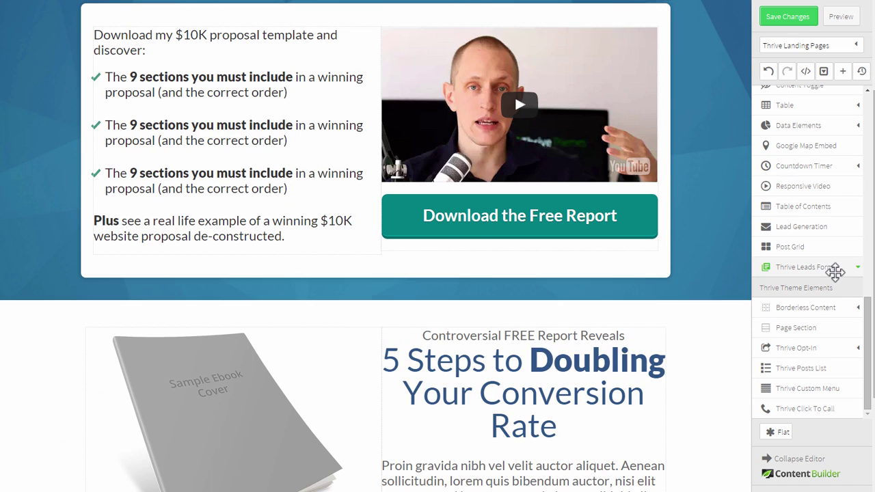
pyautogui.scroll(3, 718, 355)
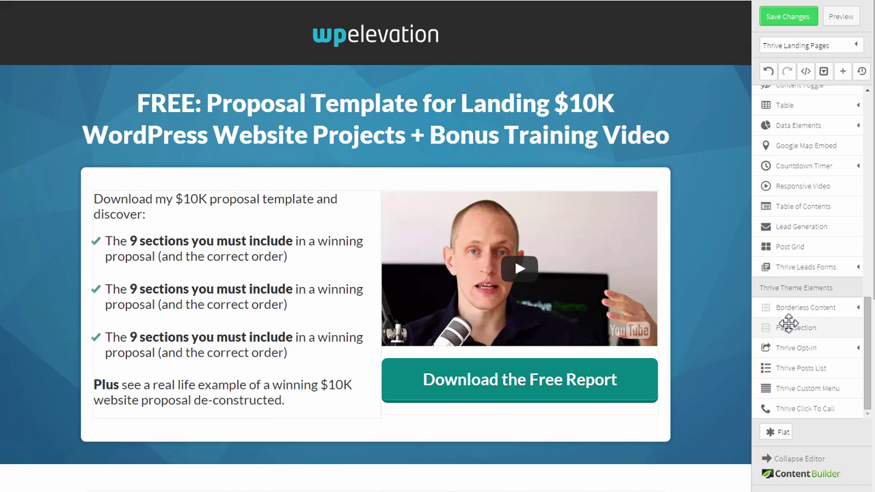
pyautogui.moveTo(789, 323); pyautogui.dragTo(420, 74)
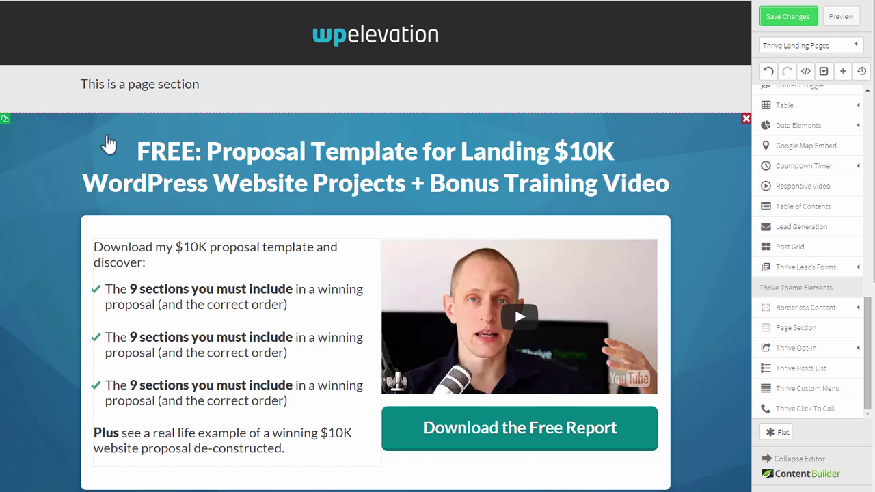
# - Set the new page section's background colour to light blue, rgba(94,195,242,1)
pyautogui.click(215, 108)
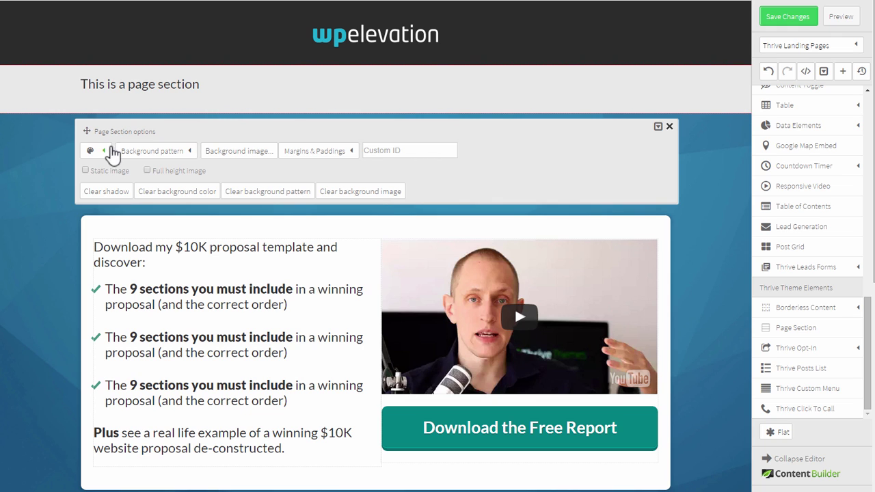
pyautogui.click(96, 151)
pyautogui.click(99, 191)
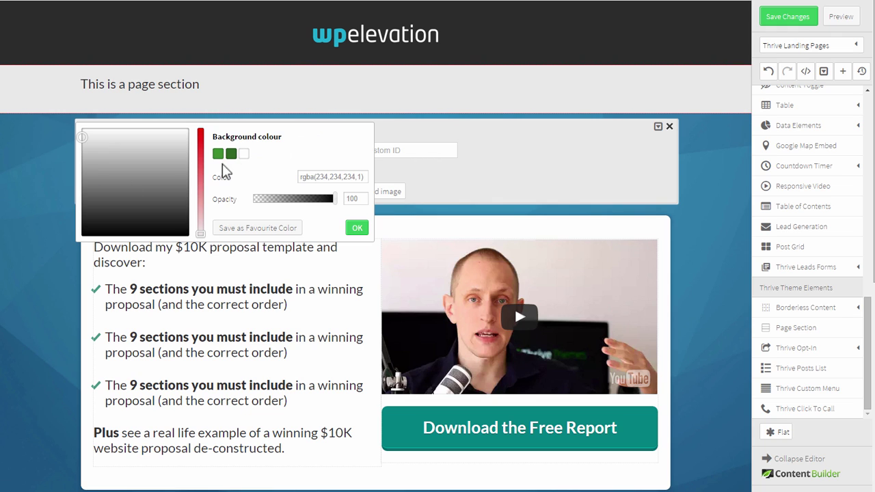
pyautogui.click(201, 184)
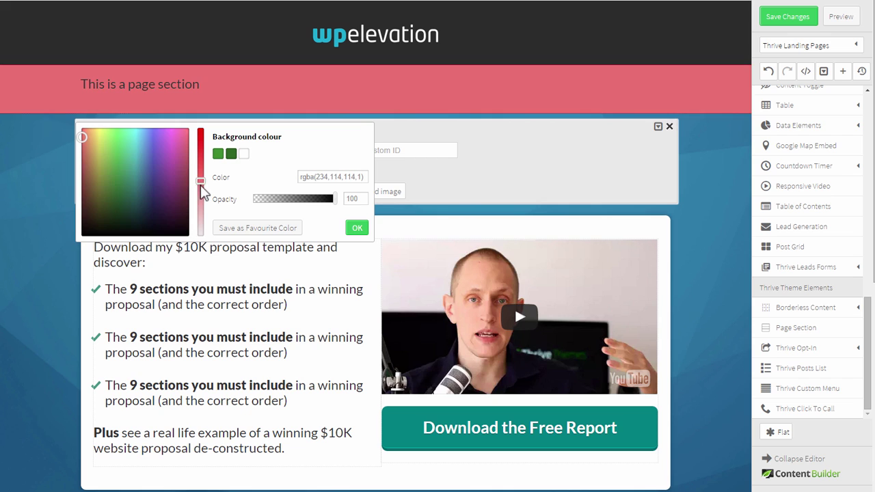
pyautogui.click(138, 140)
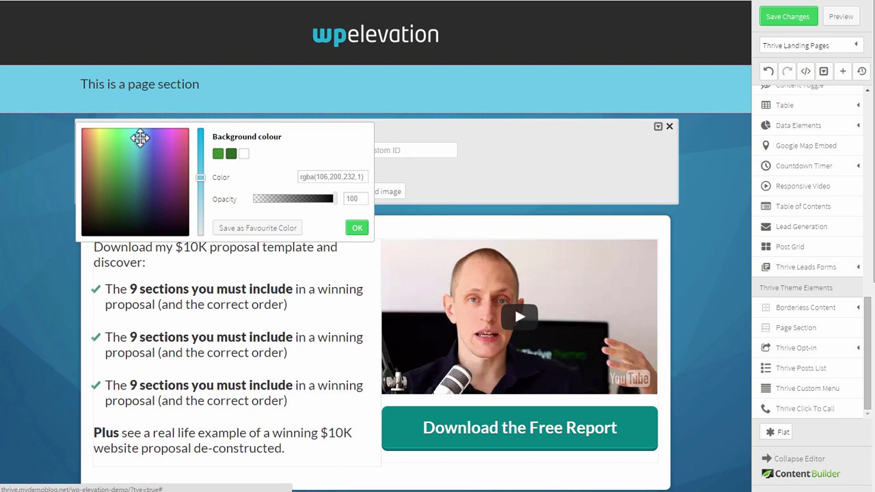
pyautogui.moveTo(140, 138); pyautogui.dragTo(141, 138)
pyautogui.click(200, 171)
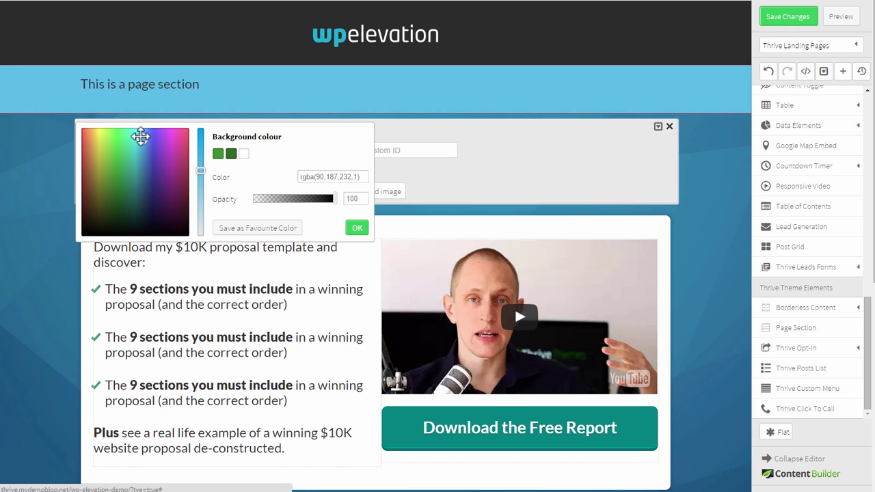
pyautogui.moveTo(141, 137); pyautogui.dragTo(141, 133)
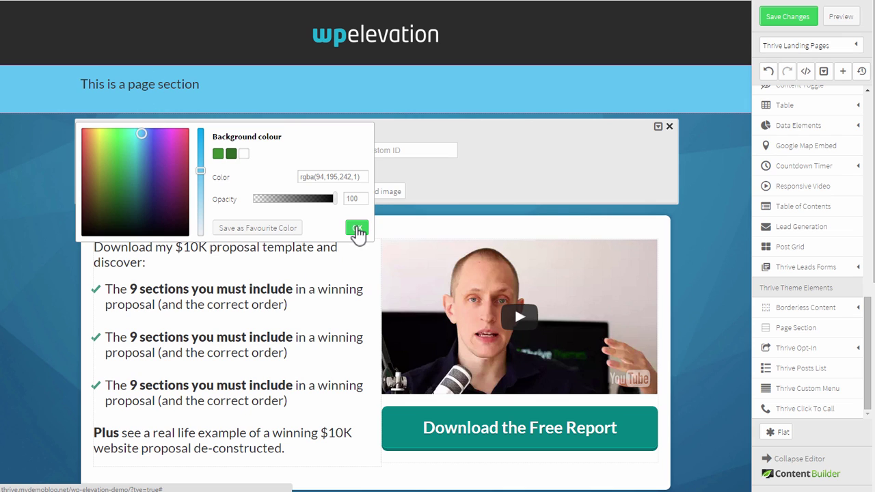
pyautogui.click(356, 228)
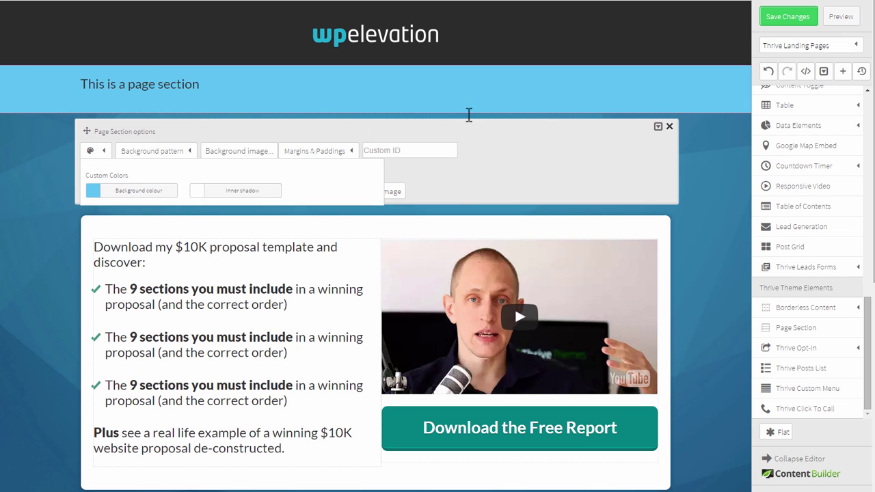
pyautogui.click(207, 34)
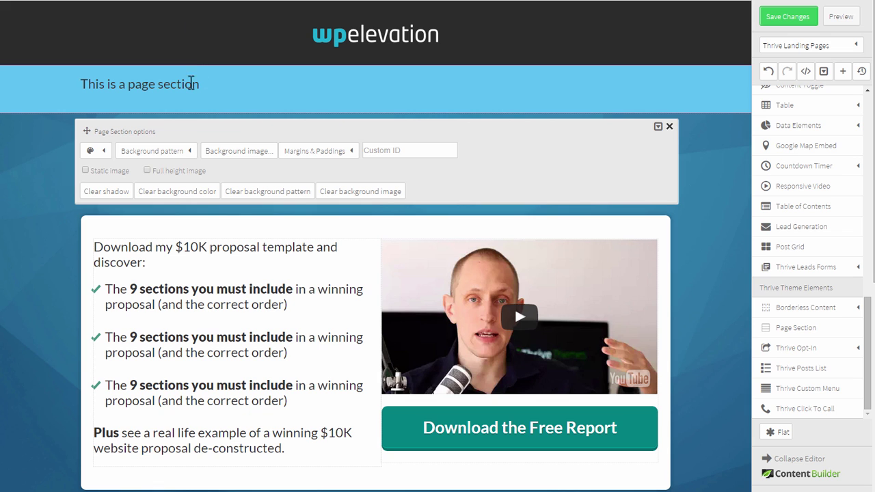
pyautogui.click(47, 197)
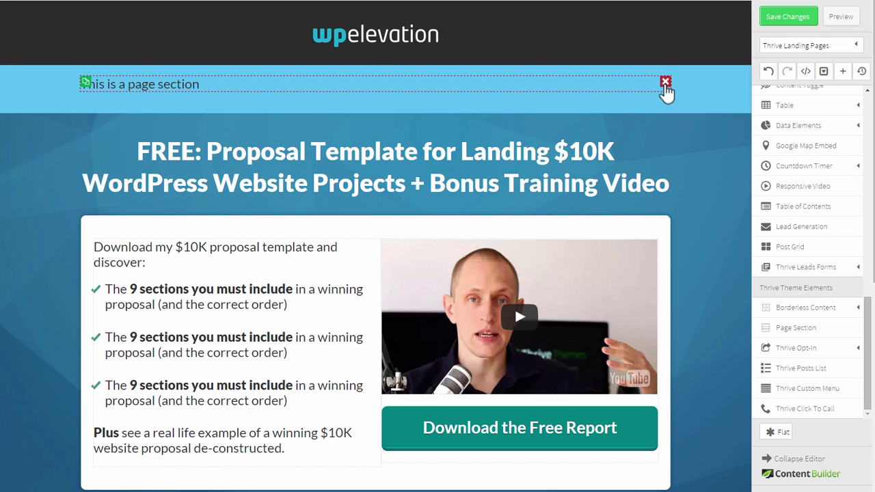
# - Delete the placeholder text from the light blue section and set its top and bottom padding to 2 px
pyautogui.click(666, 83)
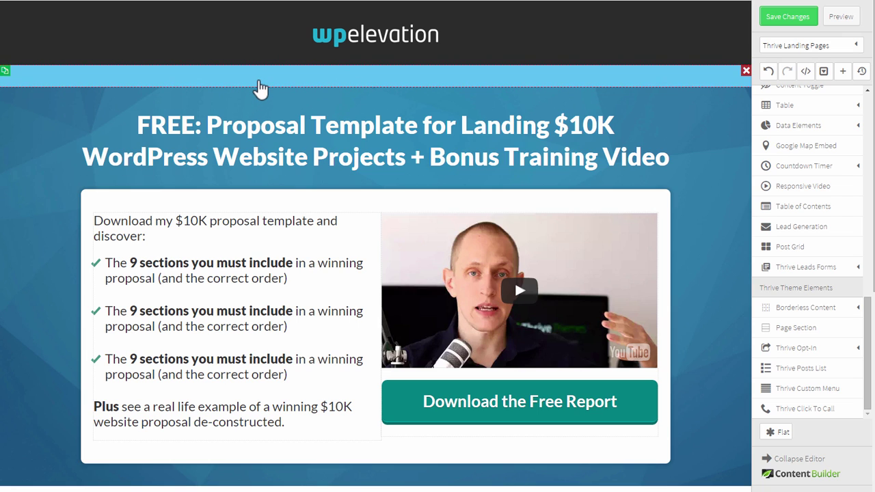
pyautogui.click(260, 82)
pyautogui.click(330, 127)
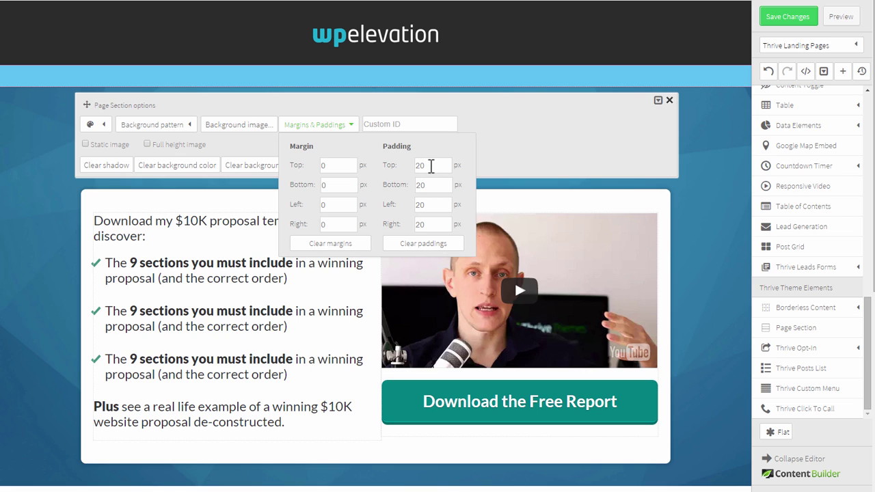
pyautogui.moveTo(435, 165); pyautogui.dragTo(305, 158)
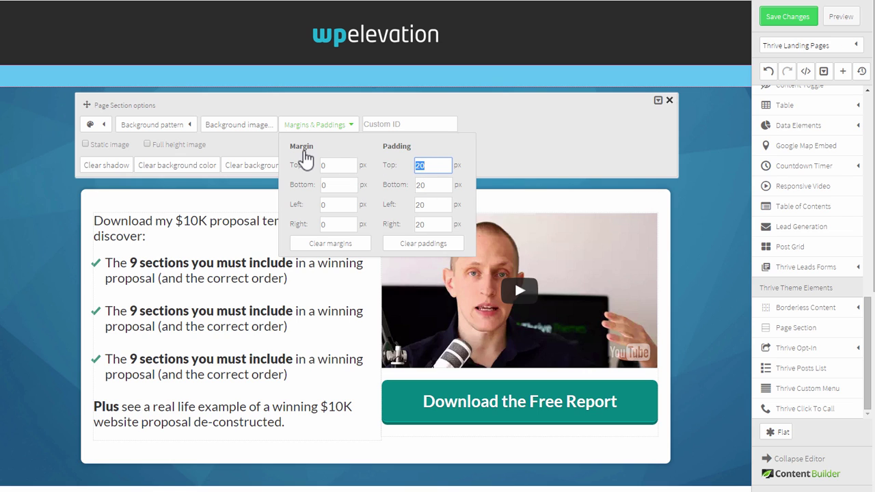
pyautogui.write('2')
pyautogui.press('Tab')
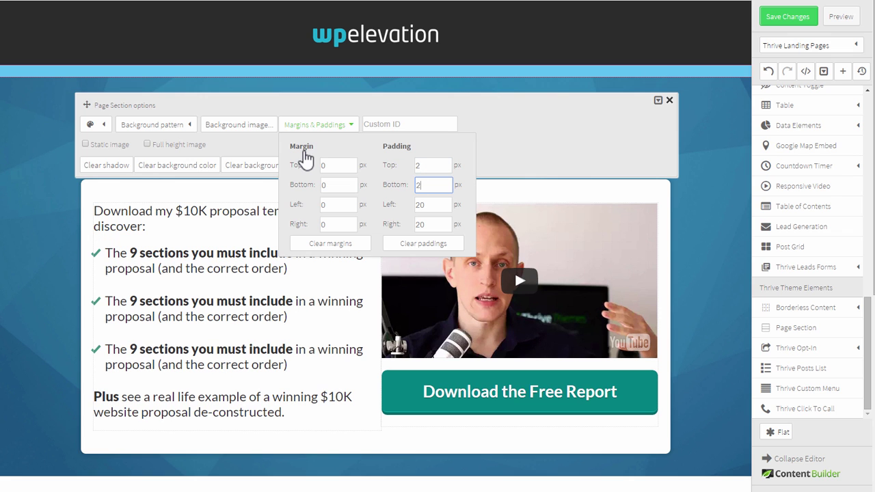
pyautogui.write('2')
pyautogui.press('Tab')
pyautogui.click(716, 116)
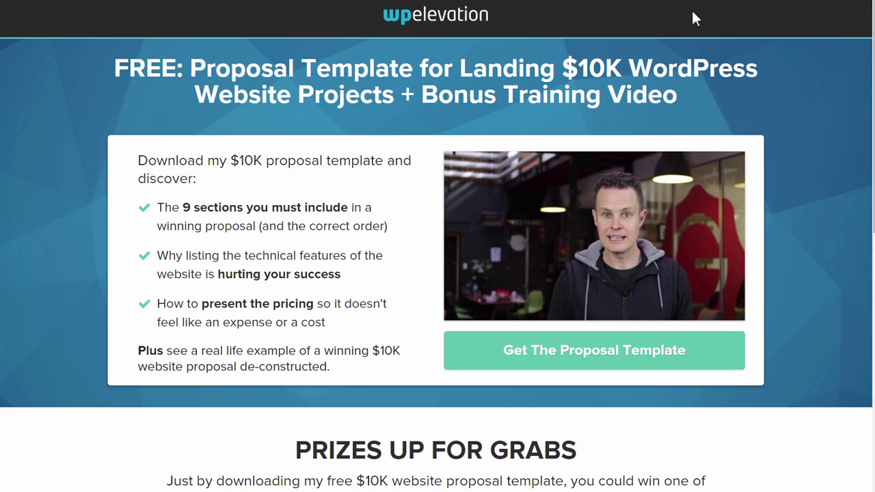
# - Following the reference page's "PRIZES UP FOR GRABS" section, insert a text element directly below the blue section and delete the ebook column block
pyautogui.scroll(-5, 749, 119)
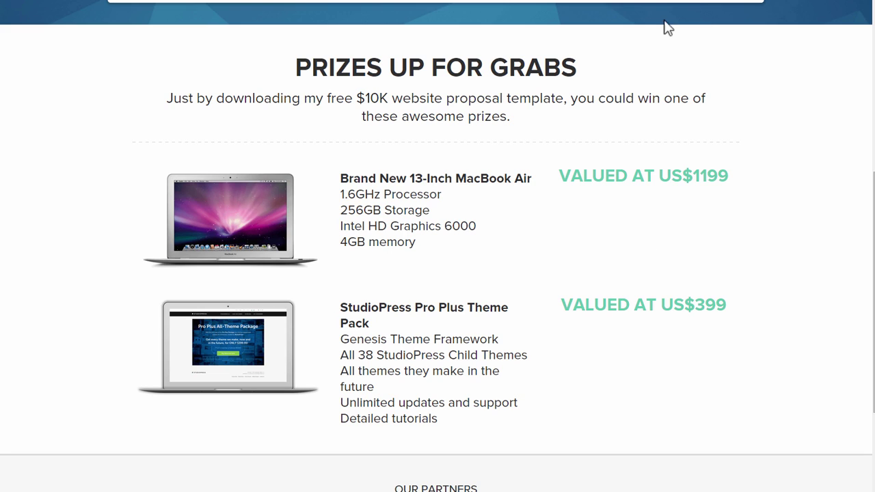
pyautogui.moveTo(353, 72); pyautogui.dragTo(593, 71)
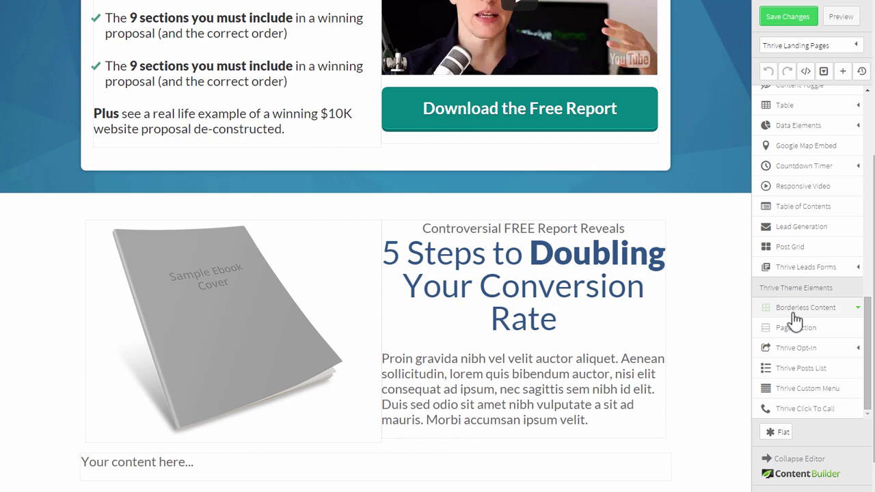
pyautogui.scroll(5, 813, 328)
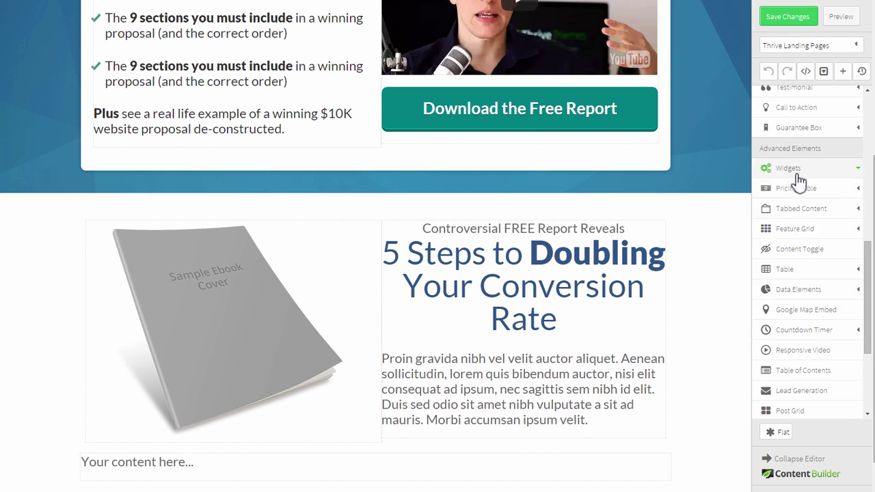
pyautogui.scroll(5, 801, 166)
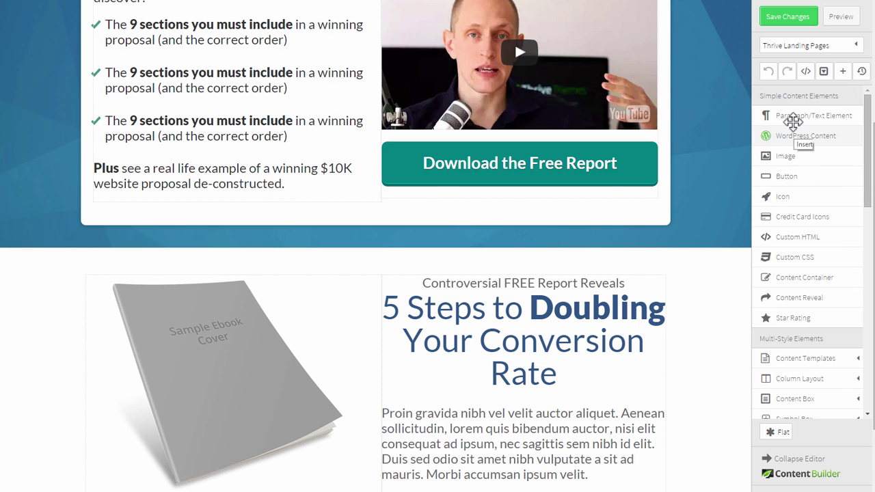
pyautogui.moveTo(791, 117); pyautogui.dragTo(280, 174)
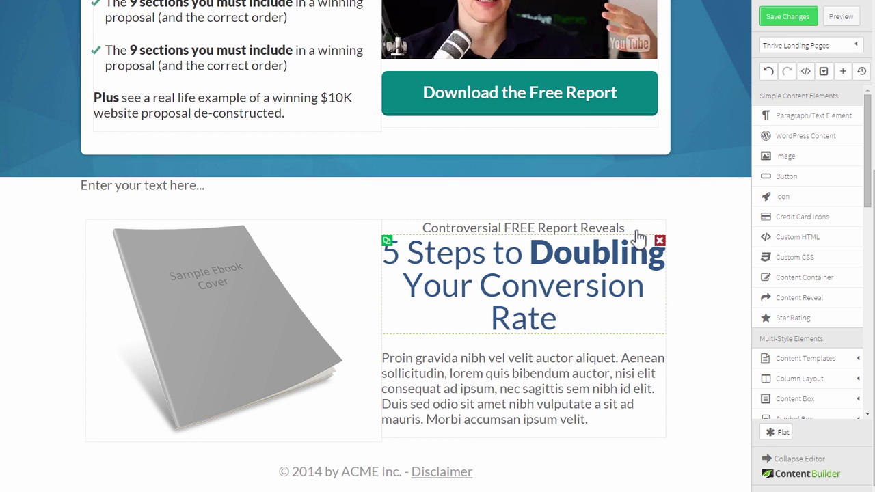
pyautogui.click(666, 225)
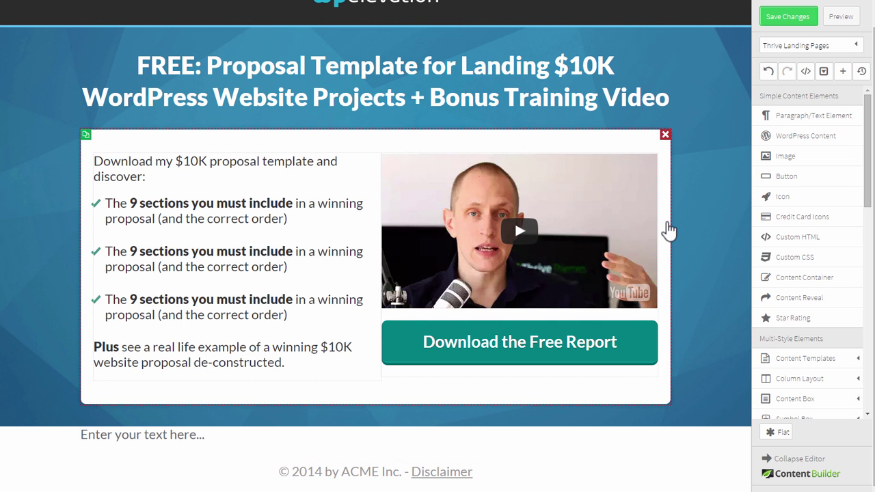
# - Format the new "Enter your text here..." element below the blue section as Heading 2
pyautogui.tripleClick(207, 441)
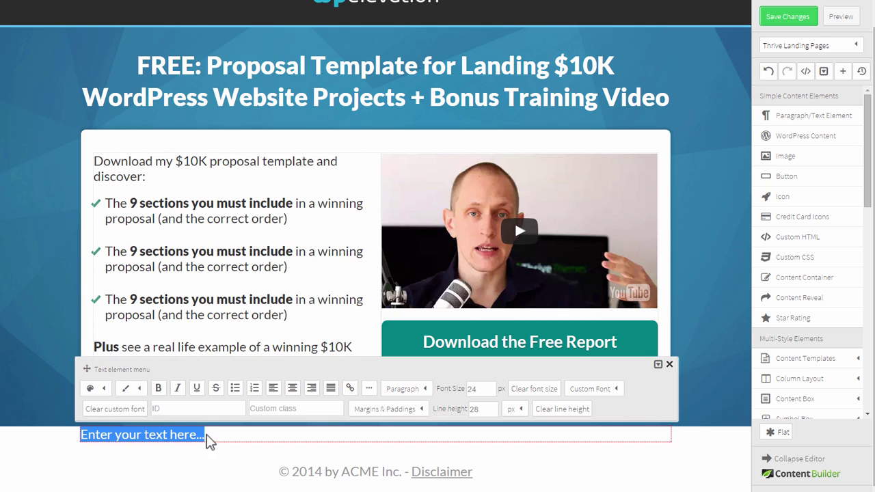
pyautogui.click(405, 389)
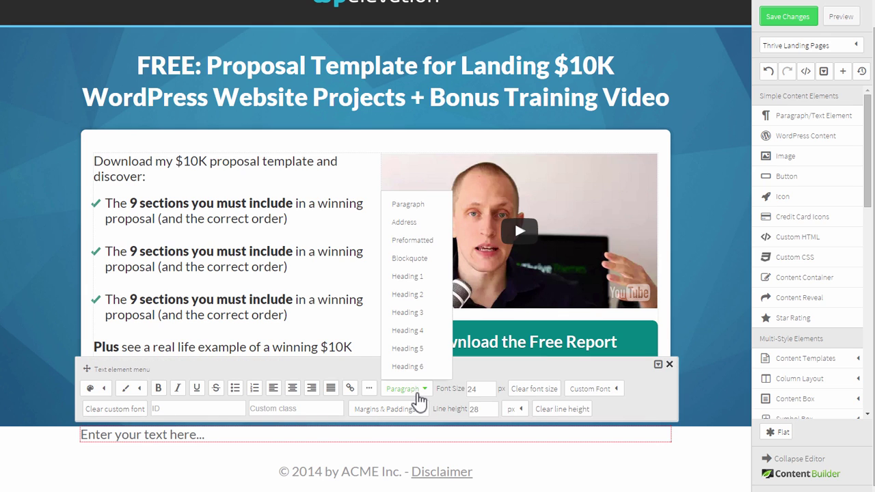
pyautogui.click(410, 294)
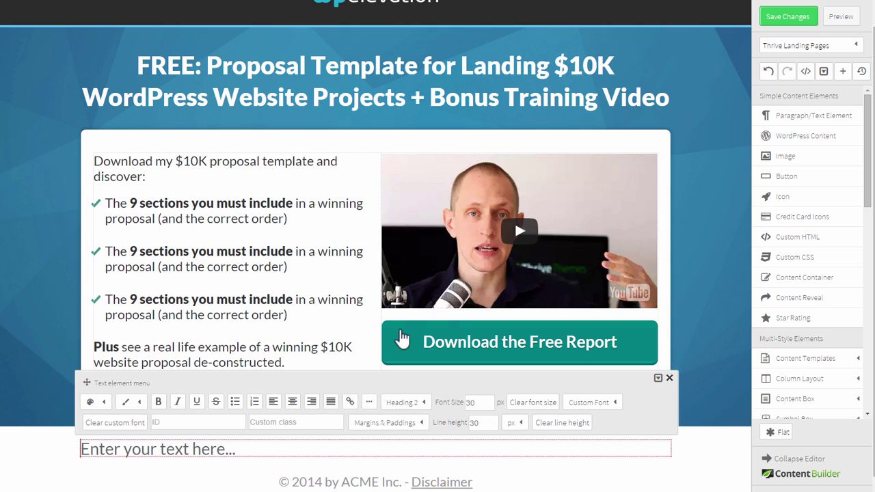
# - Centre the placeholder heading below the blue section and replace its text with "PRIZES UP FOR GRABS"
pyautogui.click(294, 403)
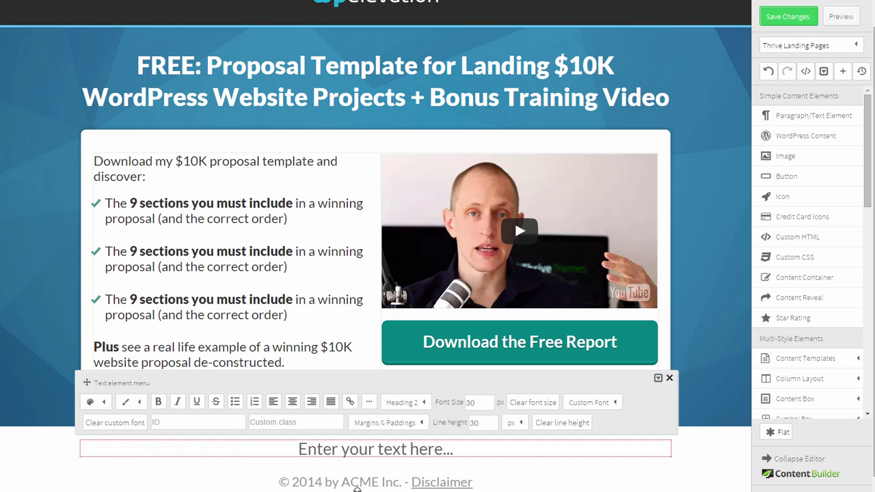
pyautogui.moveTo(306, 448); pyautogui.dragTo(487, 455)
pyautogui.write('PRIZES UP FOR GRABS')
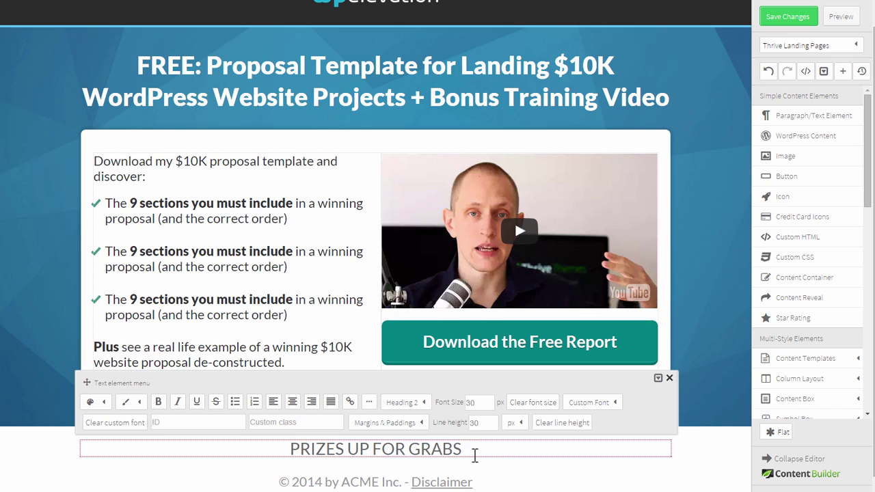
# - Set the whole "PRIZES UP FOR GRABS" heading to font size 50 px and make it bold
pyautogui.scroll(-1, 492, 455)
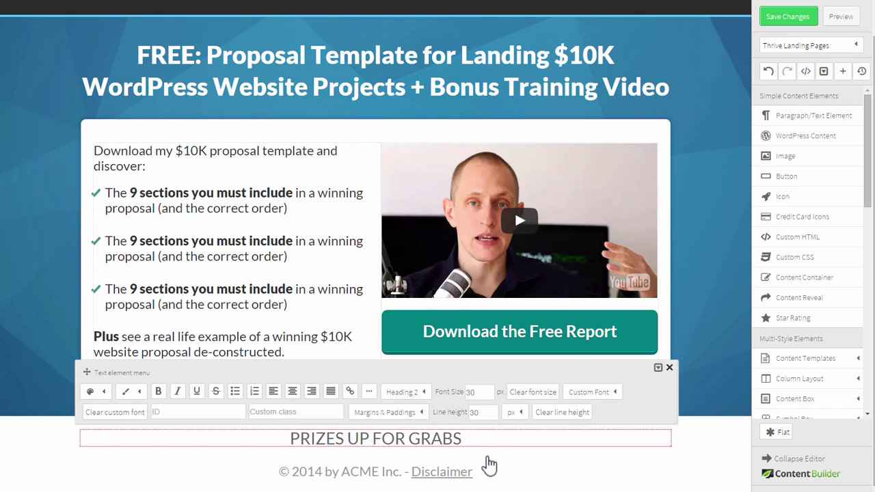
pyautogui.hotkey('ctrl', 'a')
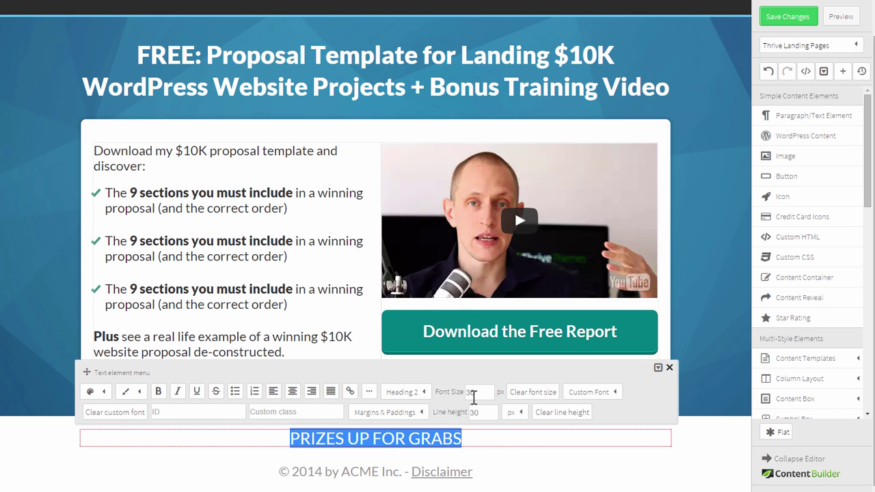
pyautogui.doubleClick(472, 391)
pyautogui.write('50')
pyautogui.press('Return')
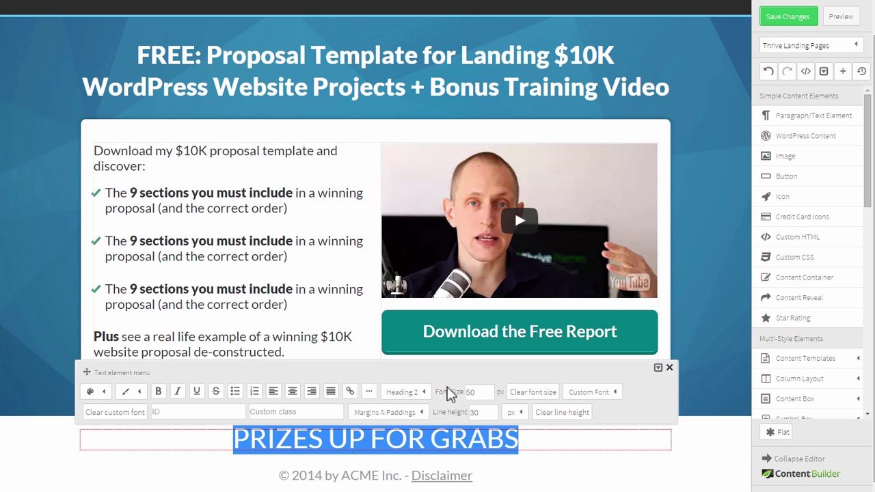
pyautogui.click(158, 391)
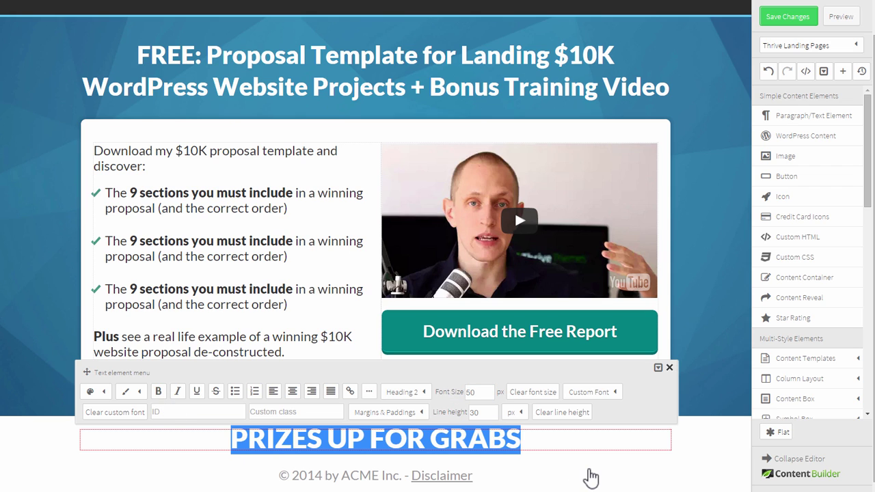
pyautogui.click(588, 477)
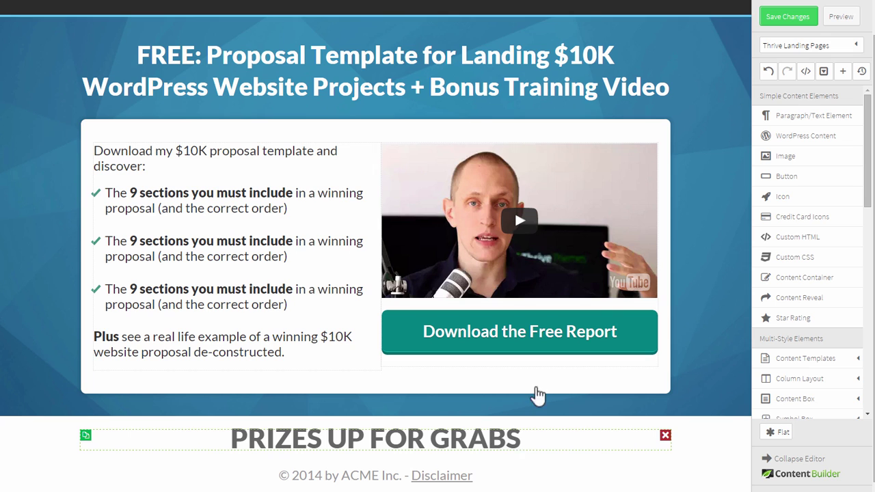
# - Change the "PRIZES UP FOR GRABS" text colour to dark grey #2d2d2d and save that colour as a favourite
pyautogui.click(549, 441)
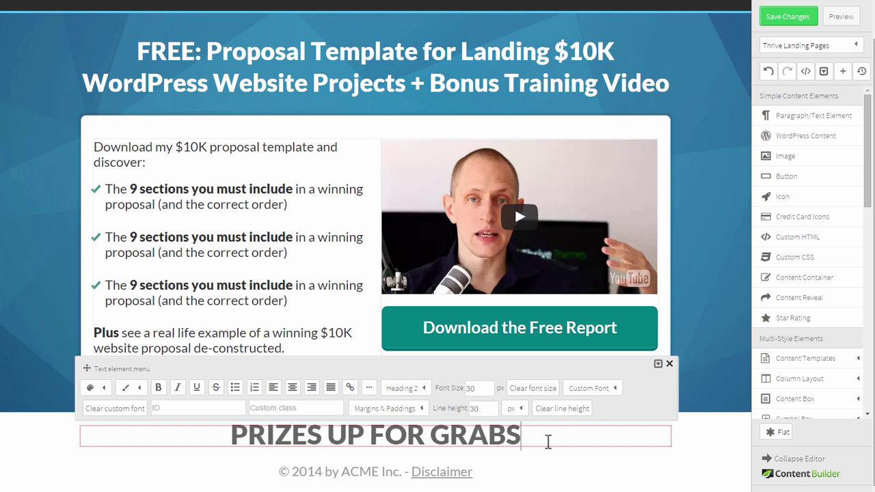
pyautogui.moveTo(520, 440); pyautogui.dragTo(223, 433)
pyautogui.click(106, 390)
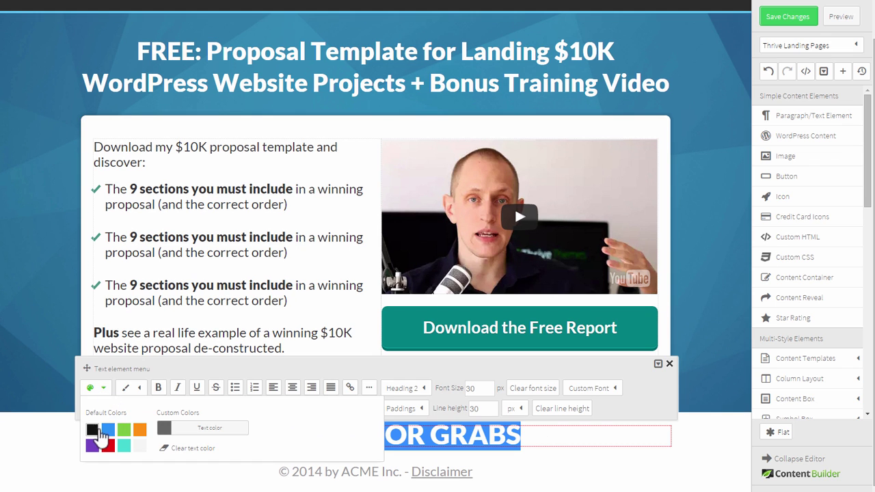
pyautogui.click(167, 434)
pyautogui.moveTo(117, 363); pyautogui.dragTo(75, 390)
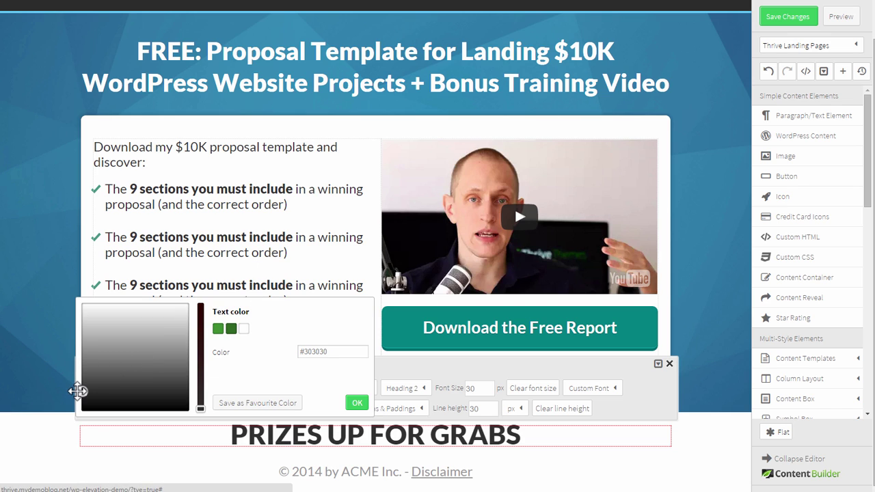
pyautogui.click(252, 404)
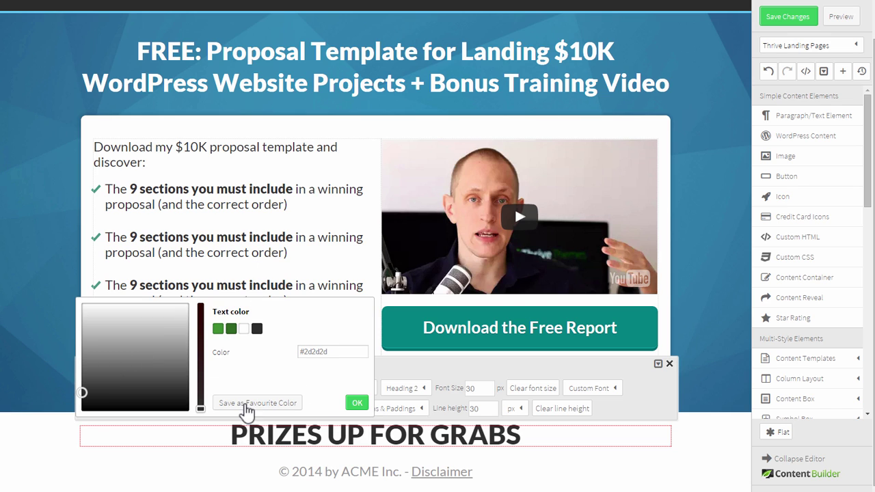
pyautogui.click(356, 403)
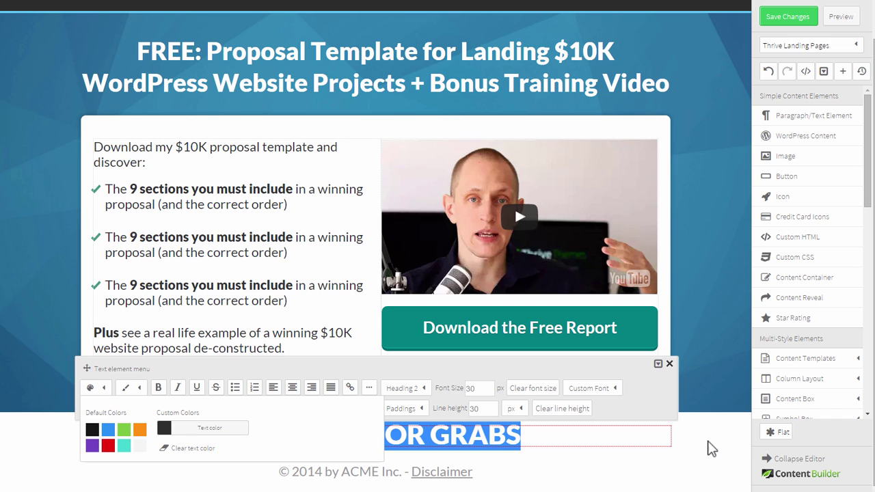
pyautogui.click(691, 440)
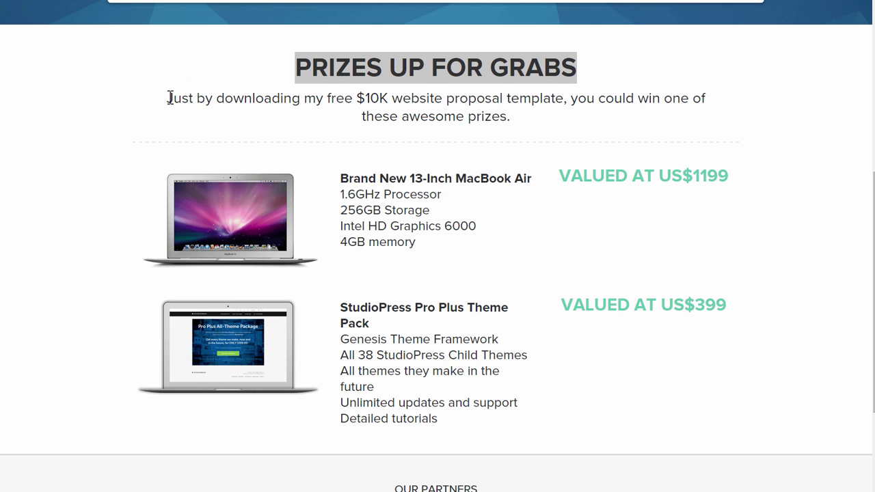
# - Copy the sentence "Just by downloading my free $10K website proposal template..." from the reference page's prizes section and return to the editor
pyautogui.moveTo(169, 98); pyautogui.dragTo(514, 118)
pyautogui.hotkey('ctrl', 'c')
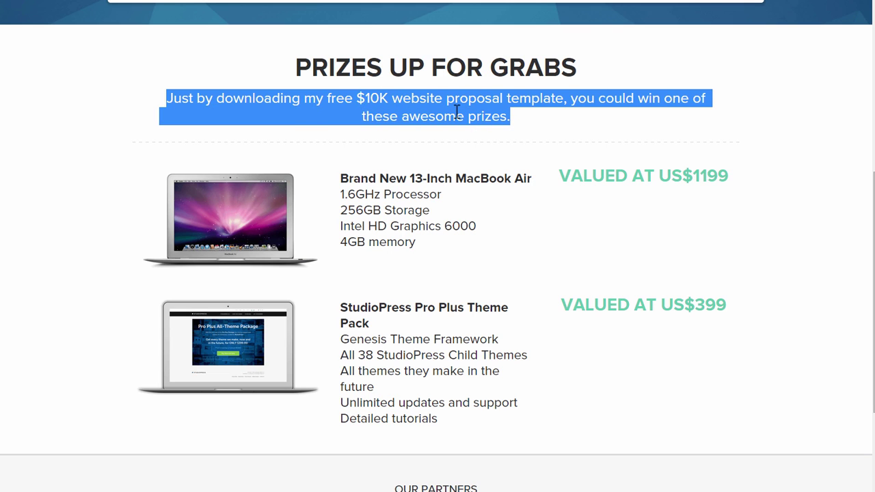
pyautogui.hotkey('alt', 'Tab')
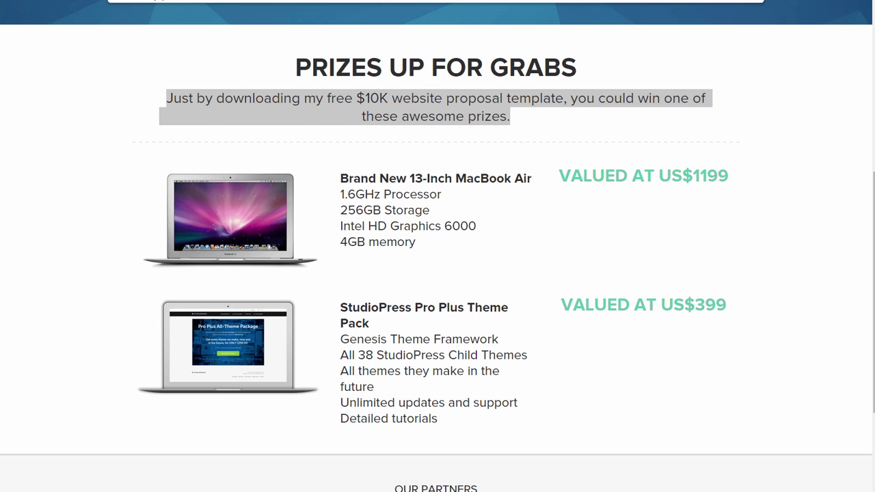
pyautogui.click(533, 1)
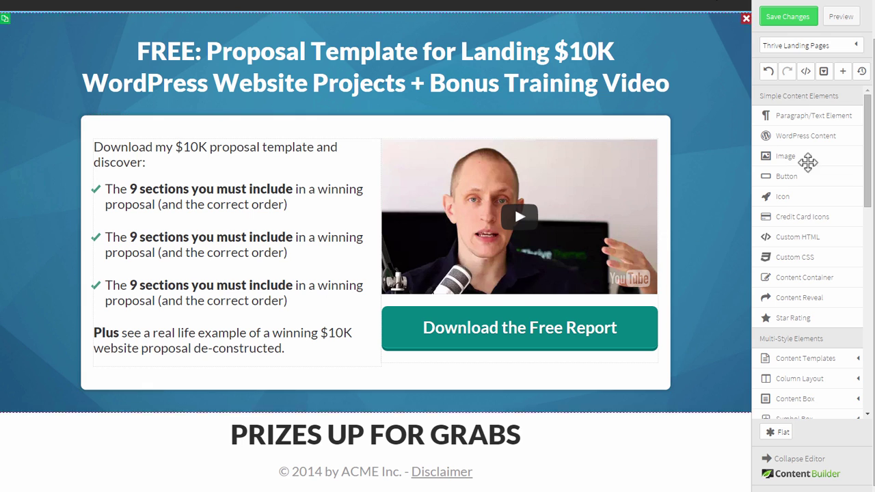
# - Insert a text element directly below the "PRIZES UP FOR GRABS" heading, replace its placeholder with the copied sentence and centre it
pyautogui.moveTo(801, 114); pyautogui.dragTo(325, 454)
pyautogui.tripleClick(199, 463)
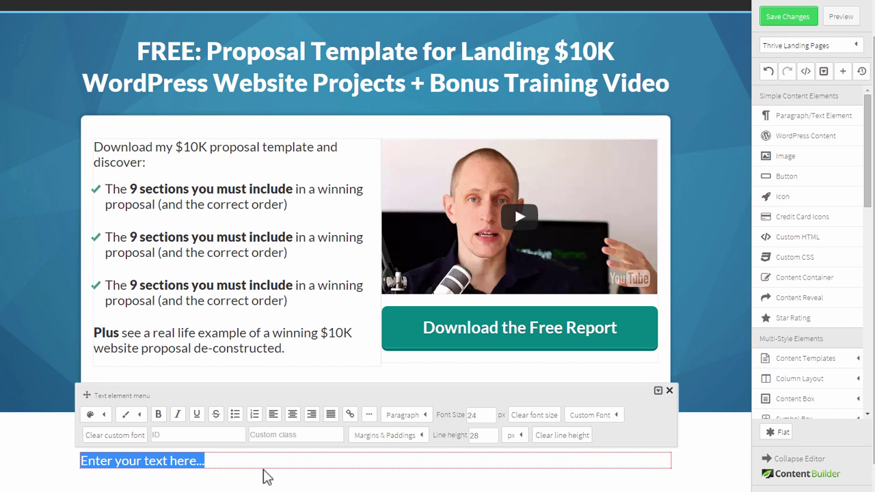
pyautogui.hotkey('ctrl', 'v')
pyautogui.click(292, 414)
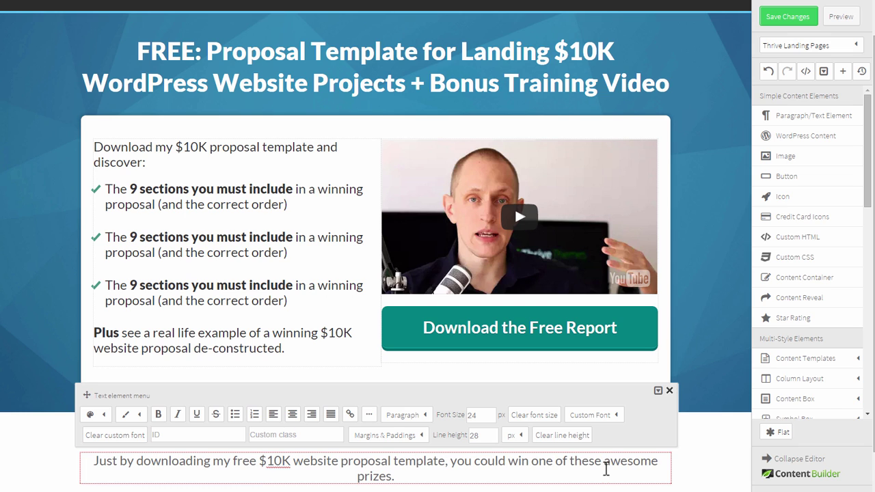
# - Change the text colour of the sentence below the prizes heading to the saved favourite dark grey
pyautogui.scroll(-1, 701, 438)
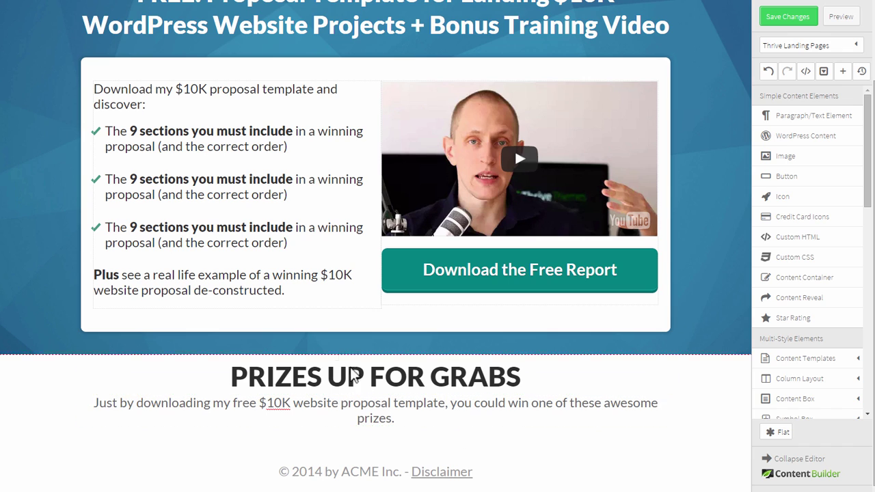
pyautogui.click(422, 418)
pyautogui.tripleClick(422, 414)
pyautogui.click(102, 358)
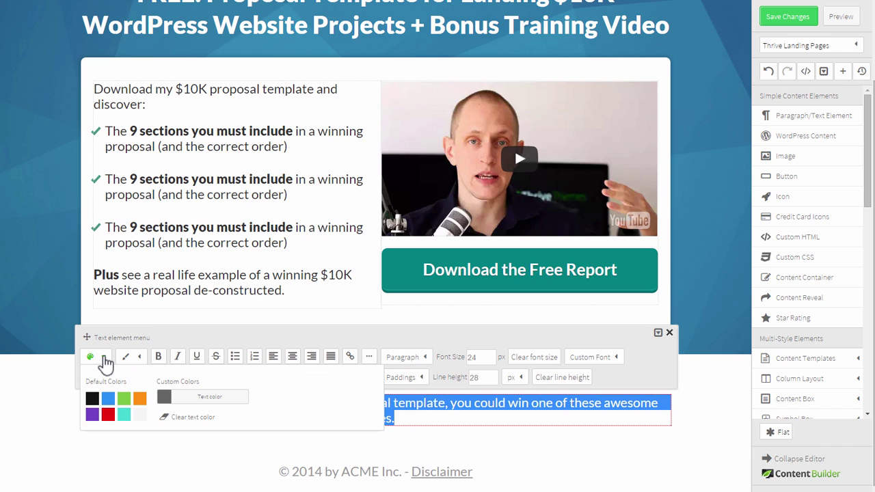
pyautogui.click(164, 396)
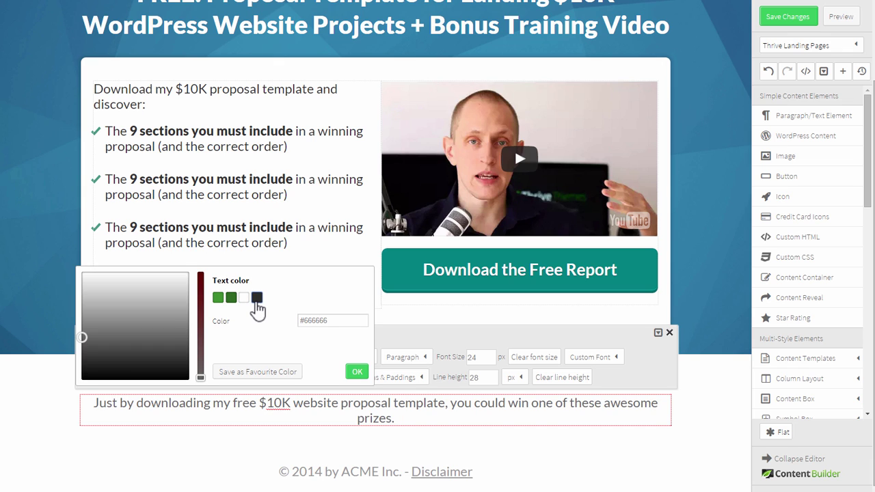
pyautogui.click(257, 300)
pyautogui.click(357, 372)
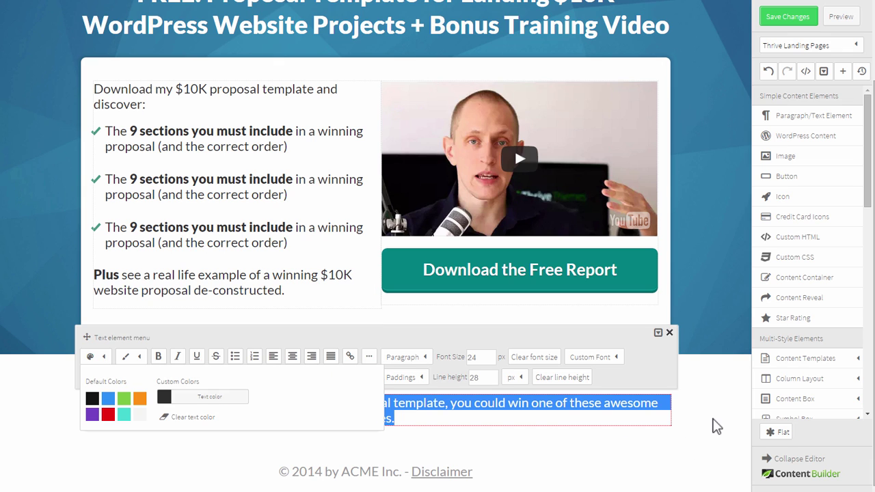
pyautogui.click(716, 425)
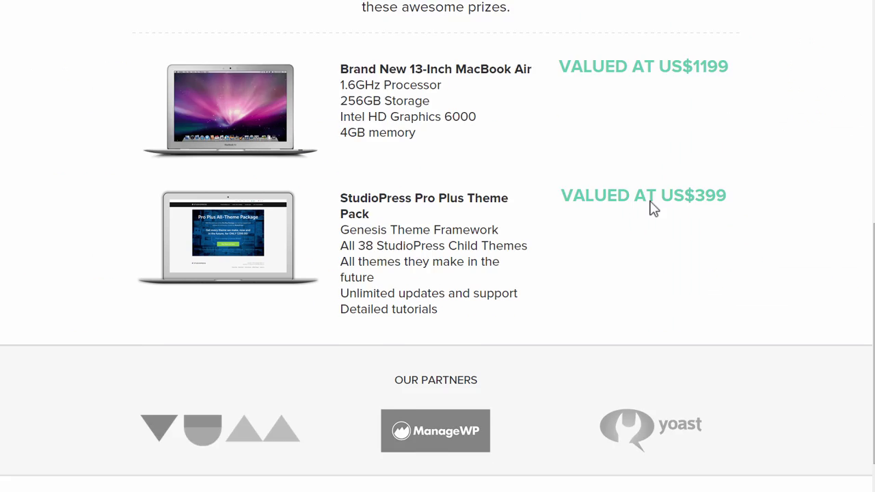
pyautogui.scroll(3, 651, 207)
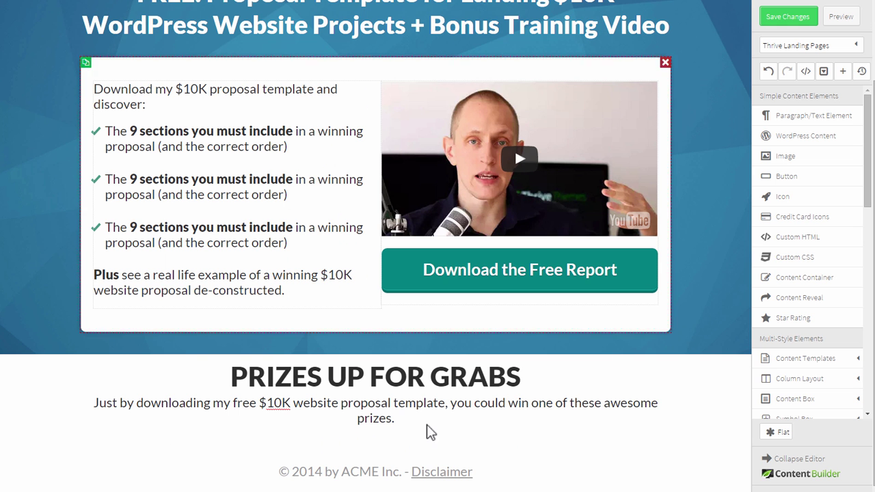
pyautogui.click(560, 403)
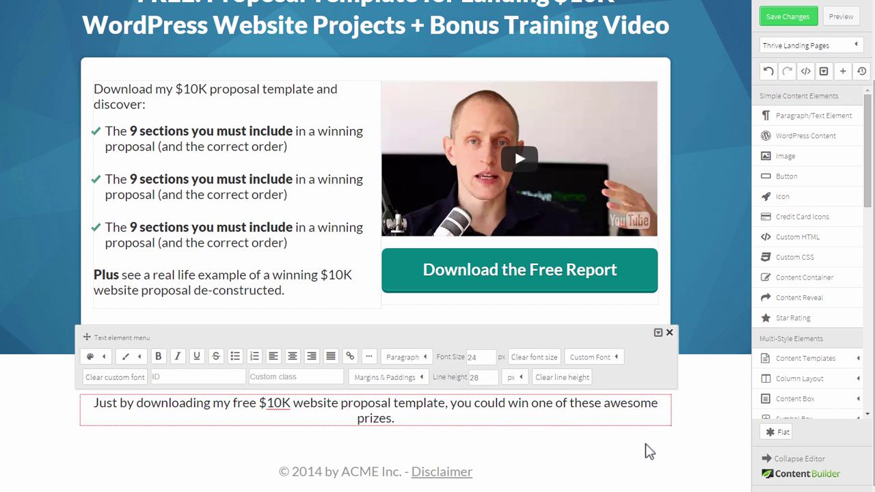
pyautogui.click(679, 442)
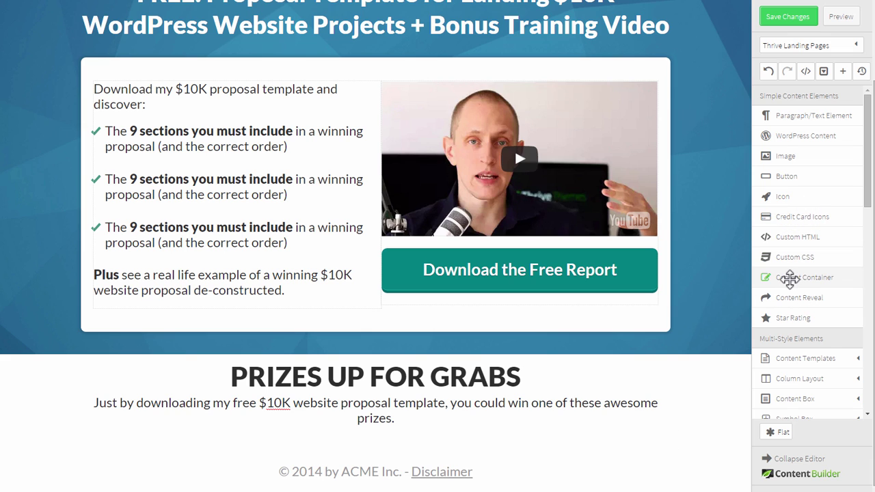
# - Insert a content container above the prizes heading, move the heading and its sentence into it, and delete the container's placeholder text
pyautogui.moveTo(789, 277); pyautogui.dragTo(208, 364)
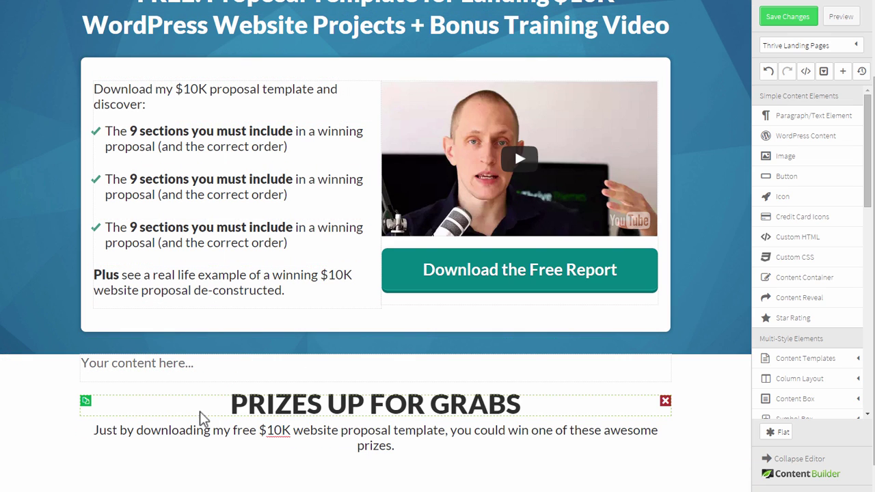
pyautogui.moveTo(229, 403); pyautogui.dragTo(179, 375)
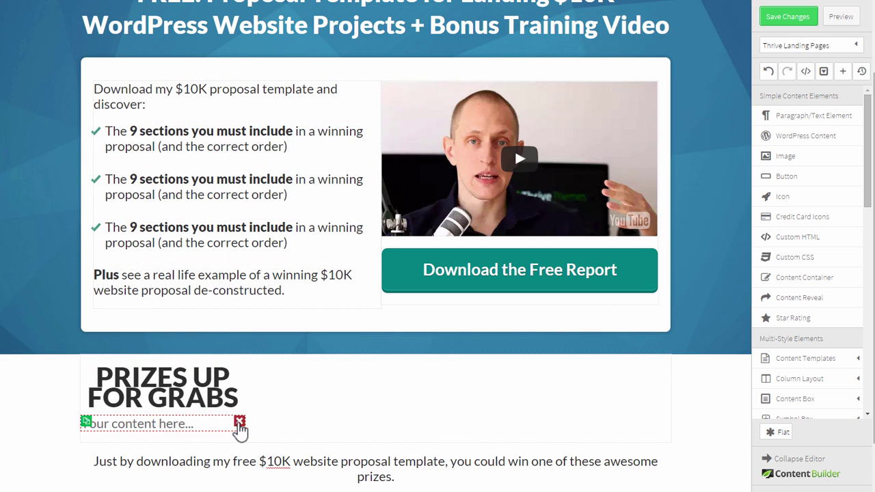
pyautogui.click(238, 425)
pyautogui.moveTo(259, 445); pyautogui.dragTo(205, 425)
pyautogui.scroll(-1, 174, 385)
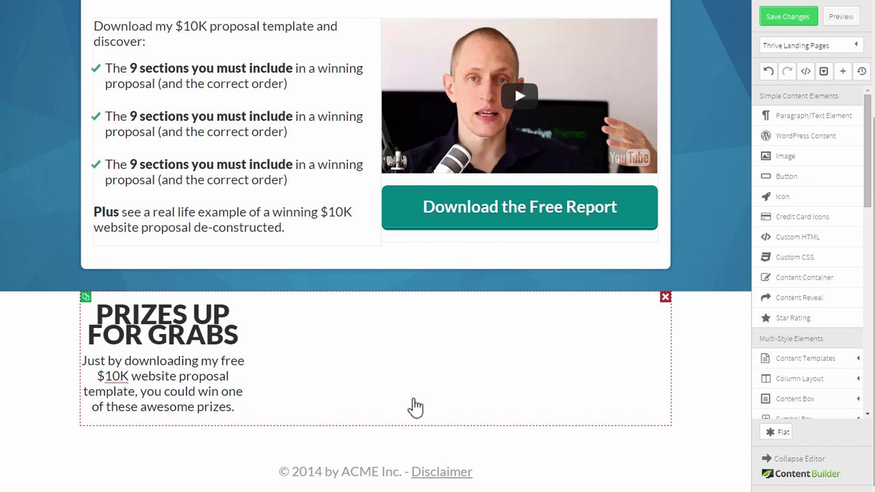
# - Align the prizes content container to the center and set its max-width to 900
pyautogui.click(469, 397)
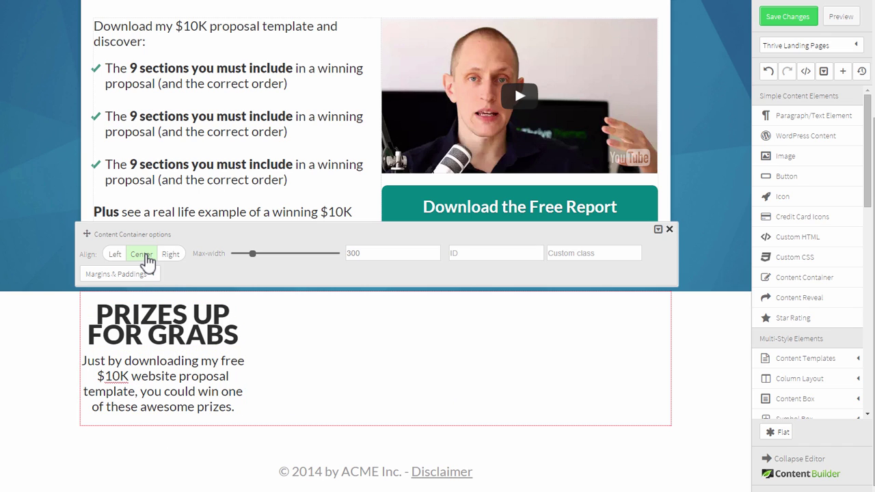
pyautogui.click(145, 255)
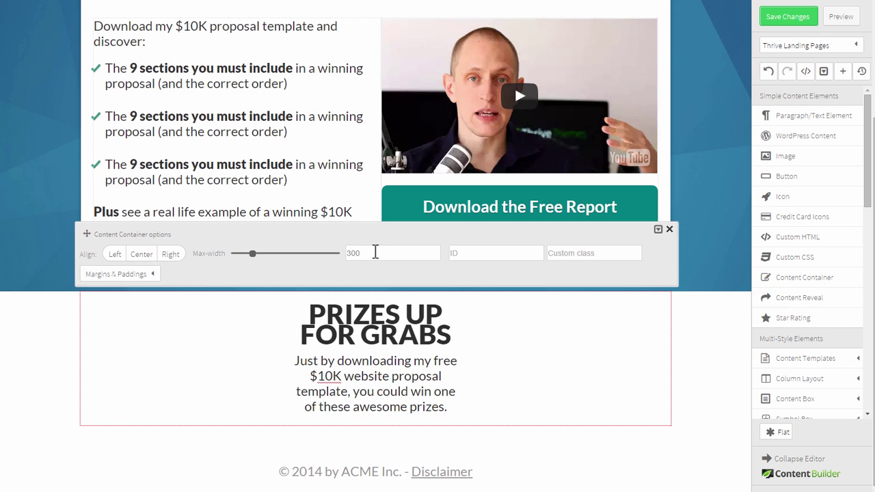
pyautogui.moveTo(376, 252); pyautogui.dragTo(301, 241)
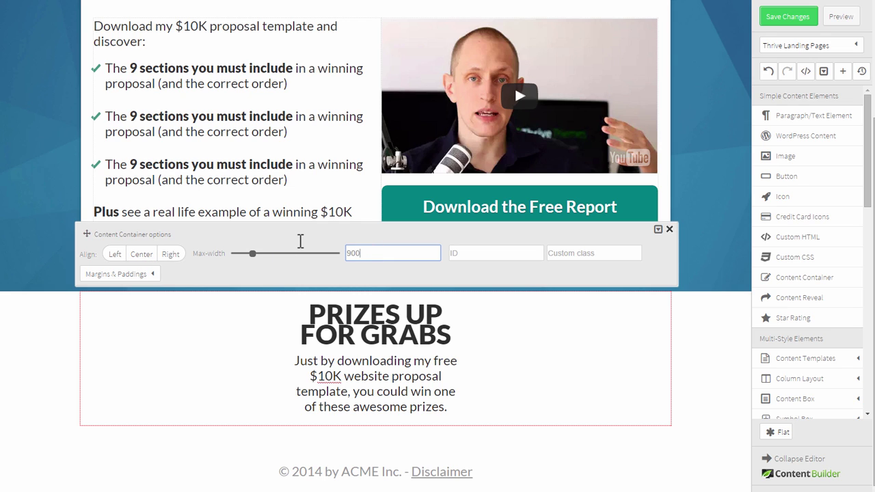
pyautogui.write('900')
pyautogui.press('Tab')
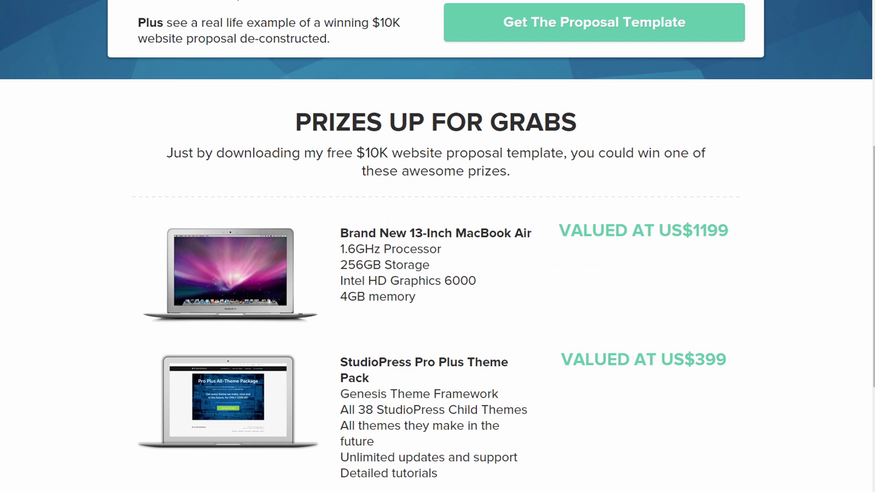
# - Set the "PRIZES UP FOR GRABS" heading's top margin to 40 px and its bottom margin to 20 px
pyautogui.scroll(-2, 655, 215)
pyautogui.scroll(2, 645, 214)
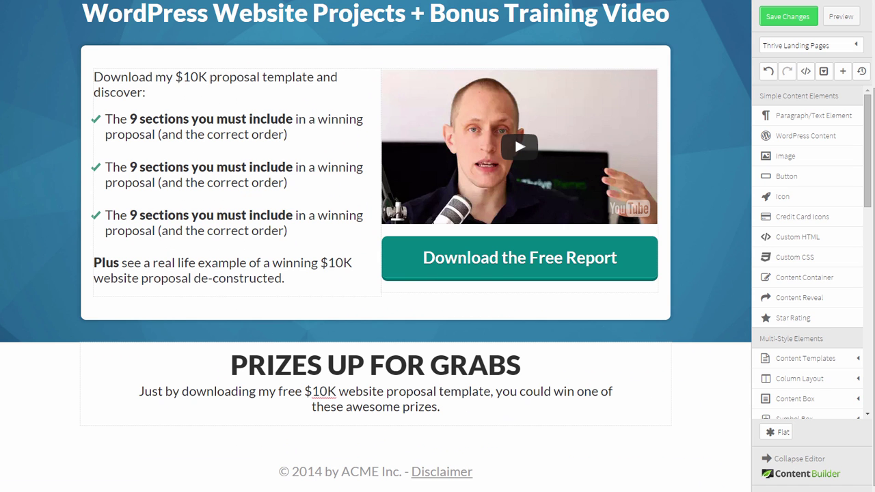
pyautogui.click(342, 376)
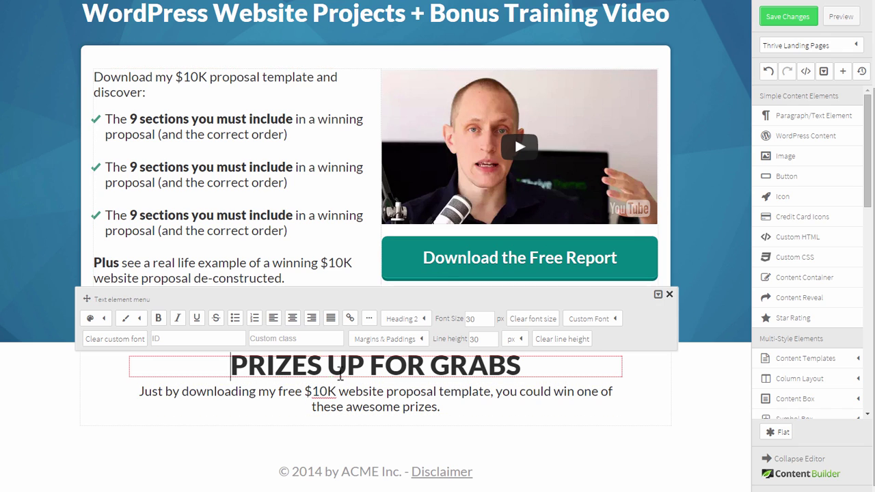
pyautogui.click(397, 342)
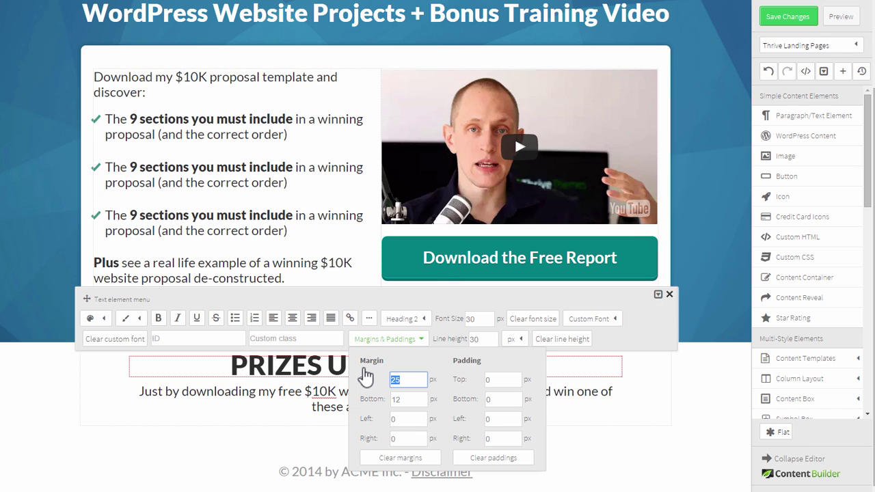
pyautogui.write('40')
pyautogui.press('Tab')
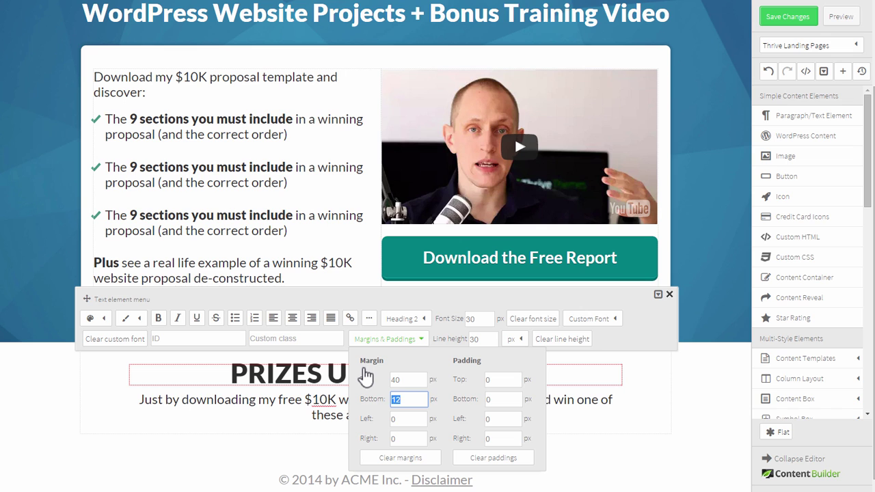
pyautogui.press('Tab')
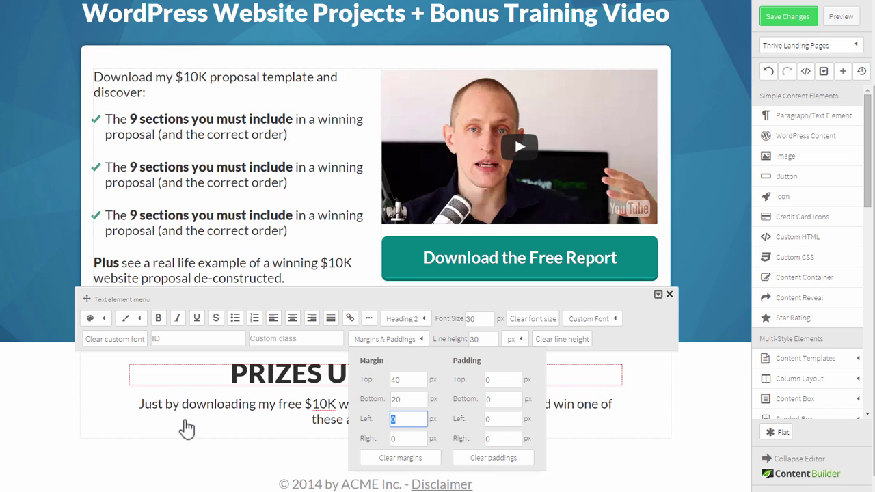
pyautogui.click(664, 433)
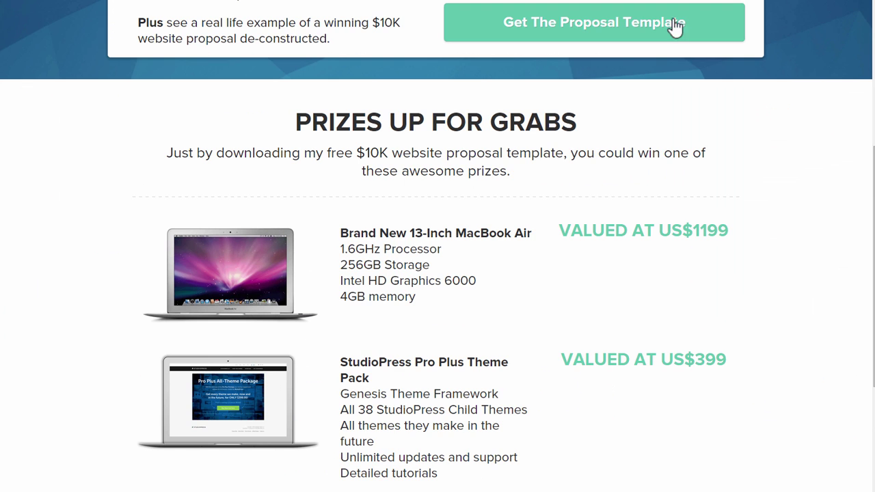
# - Insert a Style 4 divider directly below the prizes content container
pyautogui.scroll(-2, 586, 171)
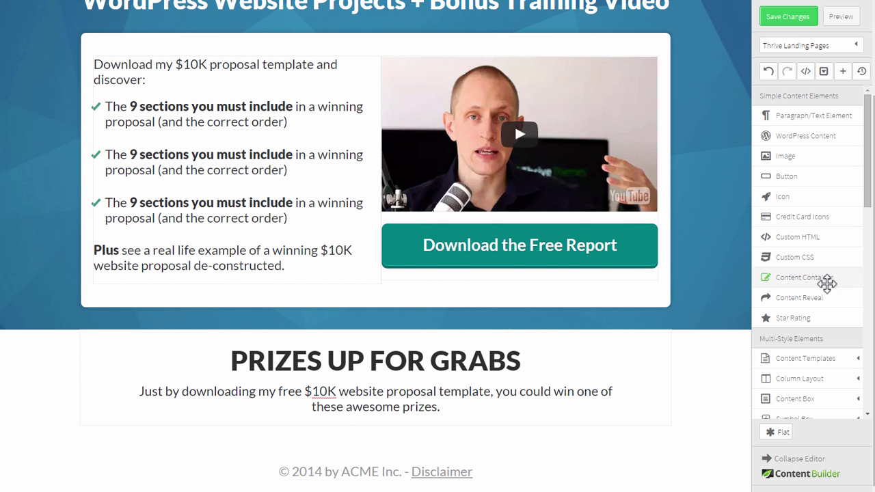
pyautogui.scroll(-4, 826, 286)
pyautogui.click(833, 287)
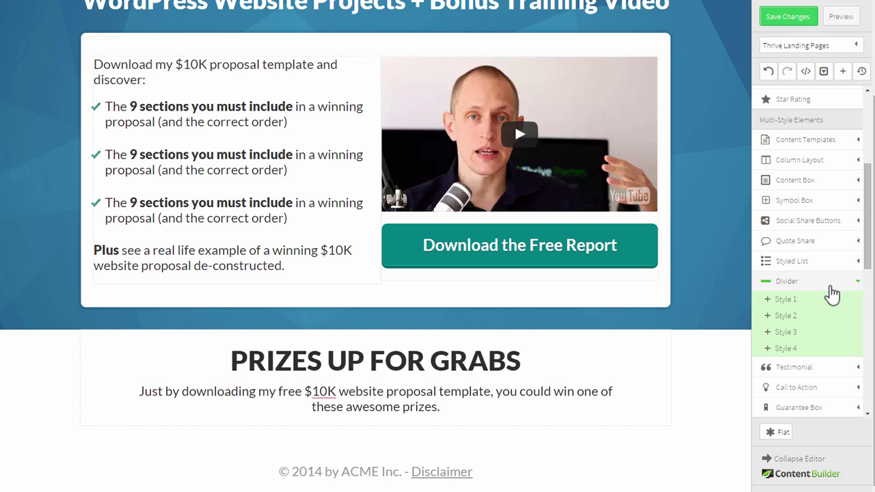
pyautogui.moveTo(795, 348); pyautogui.dragTo(363, 441)
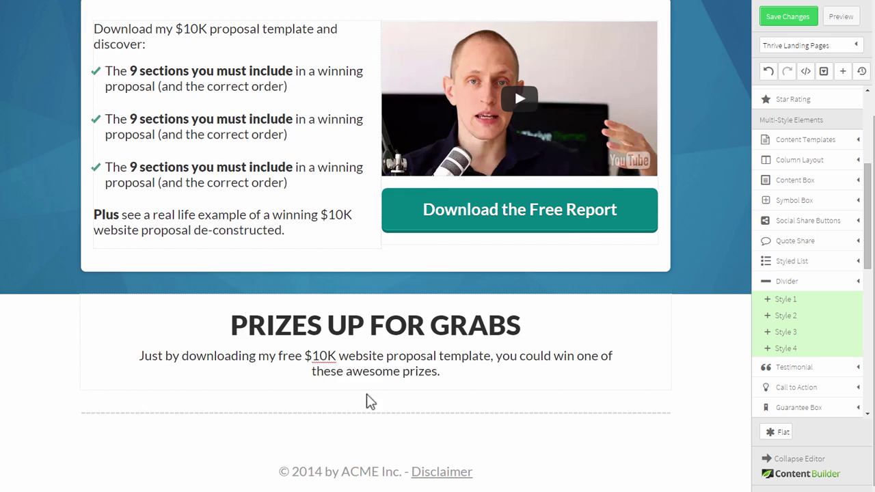
# - Set the top margin of the dashed divider below the prizes container to 10 px
pyautogui.click(354, 421)
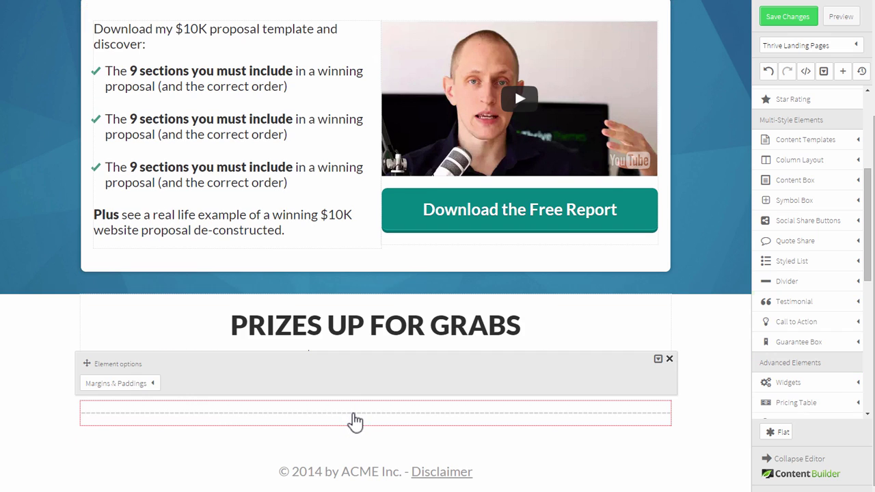
pyautogui.click(144, 386)
pyautogui.moveTo(135, 283); pyautogui.dragTo(101, 287)
pyautogui.write('10')
pyautogui.press('Tab')
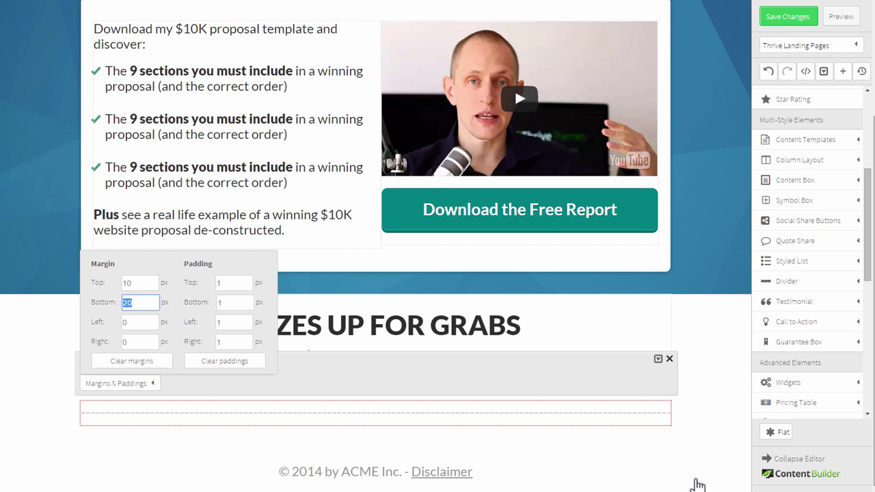
pyautogui.click(693, 452)
pyautogui.click(694, 331)
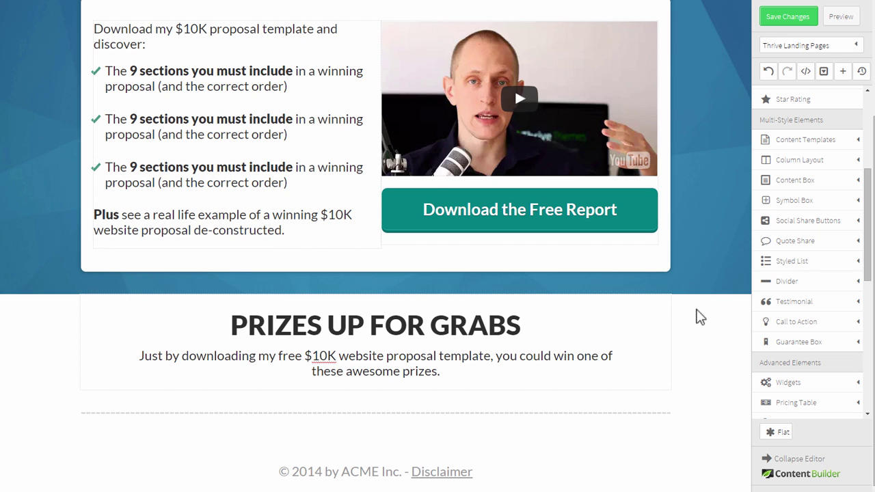
# - Insert a column layout with three equal 1/3 columns below the dashed divider
pyautogui.click(814, 164)
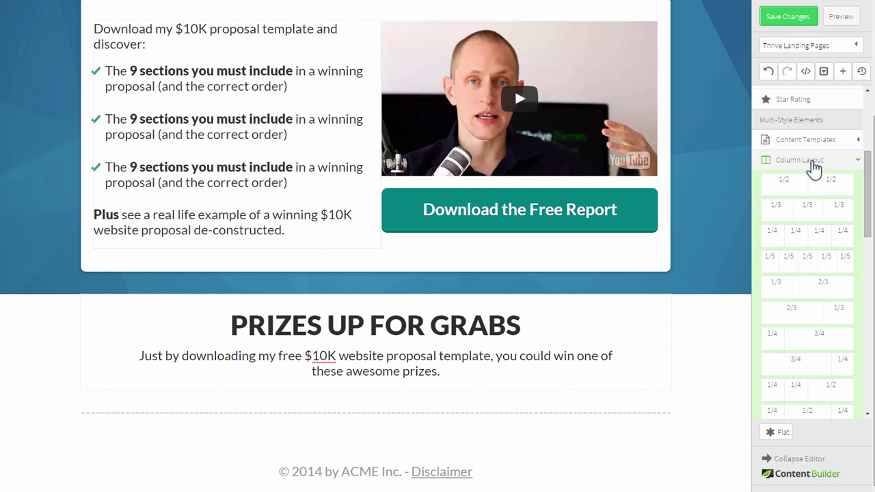
pyautogui.moveTo(799, 209); pyautogui.dragTo(365, 442)
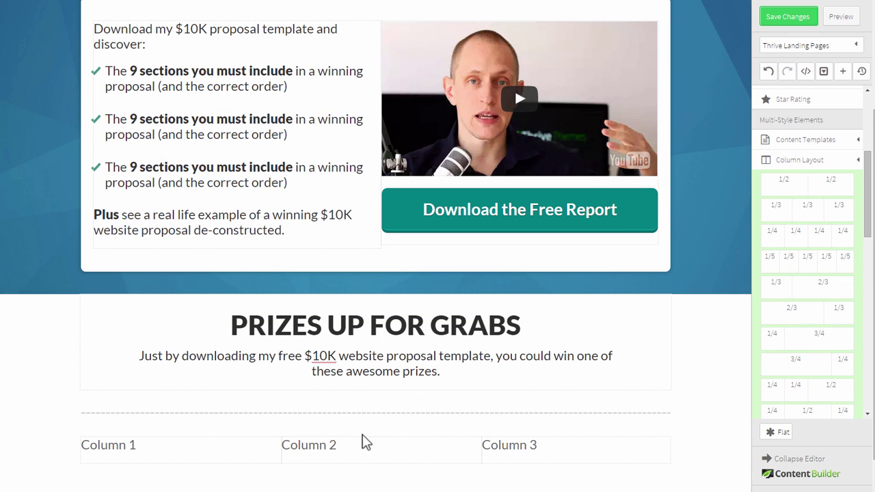
pyautogui.scroll(-1, 622, 377)
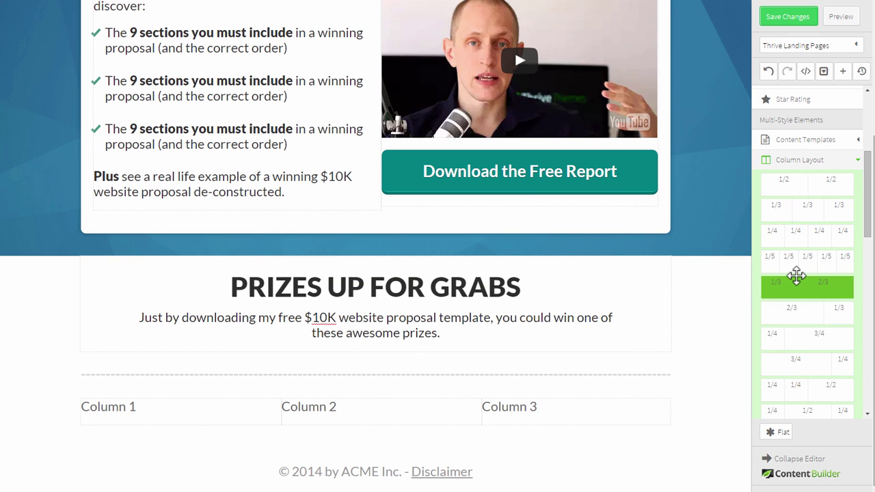
# - Add an image element to the first column, remove that column's placeholder text and insert the pink-screen MacBook picture at full size
pyautogui.scroll(4, 807, 219)
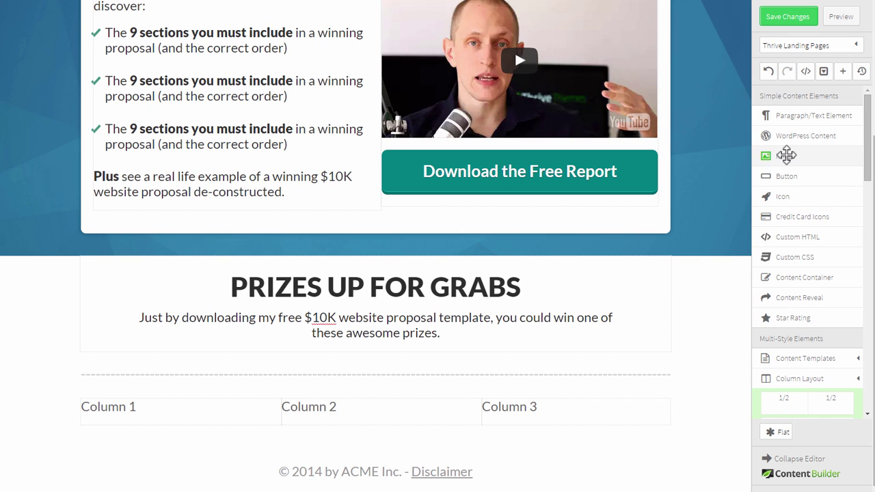
pyautogui.moveTo(786, 156); pyautogui.dragTo(156, 407)
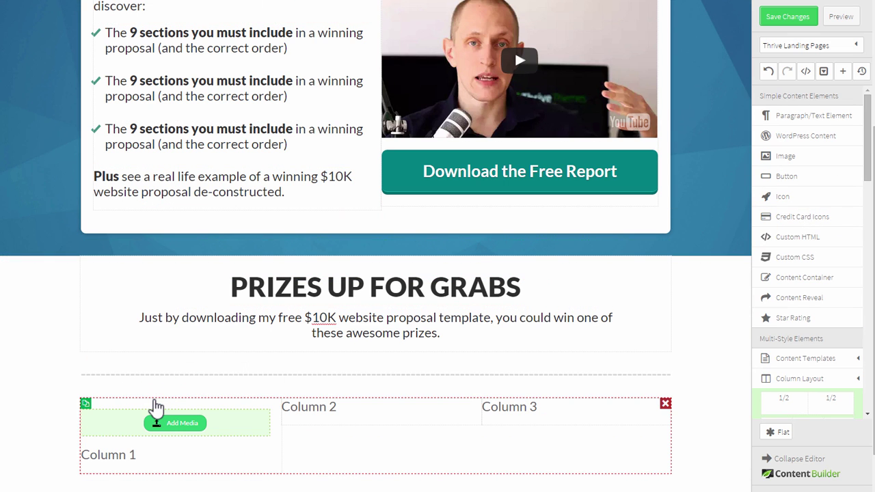
pyautogui.click(266, 454)
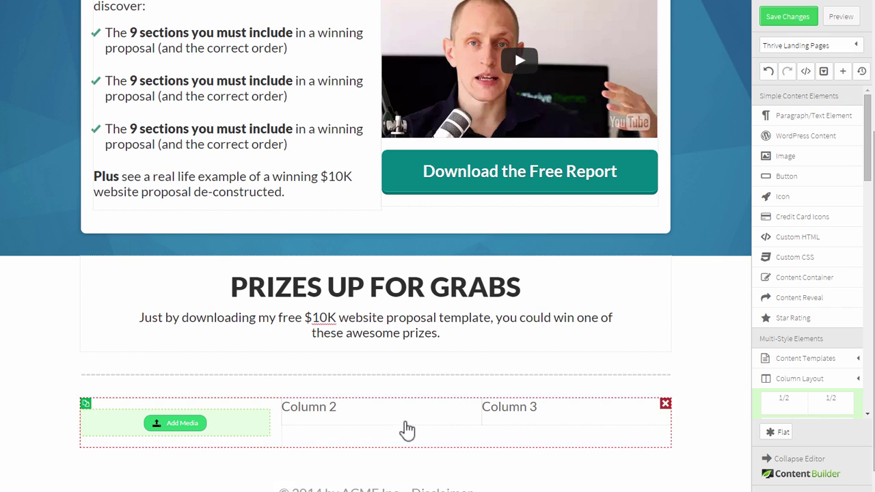
pyautogui.scroll(-1, 407, 429)
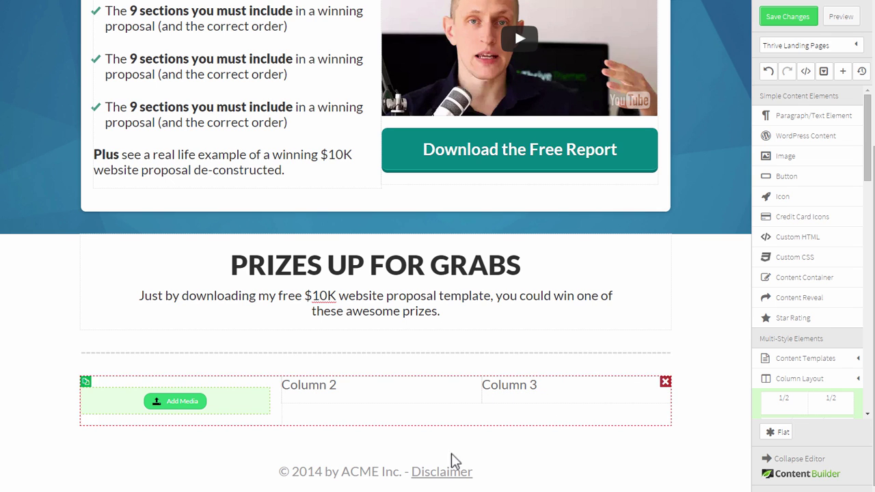
pyautogui.click(176, 407)
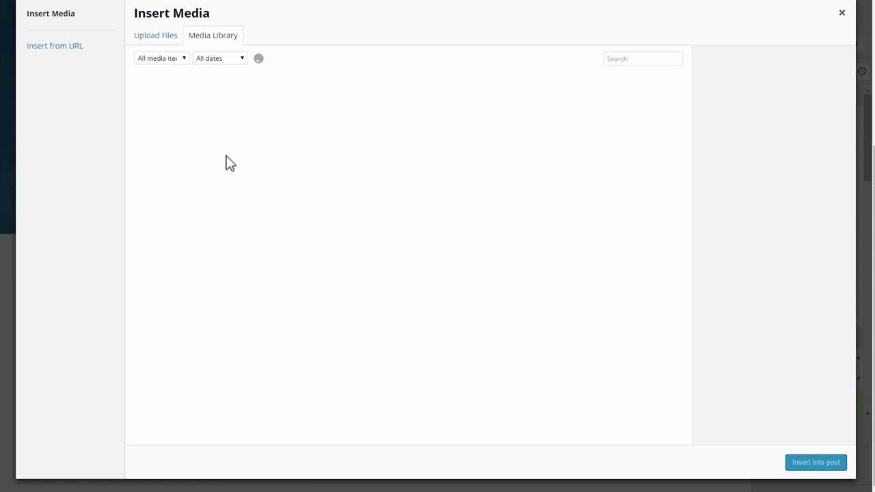
pyautogui.click(488, 113)
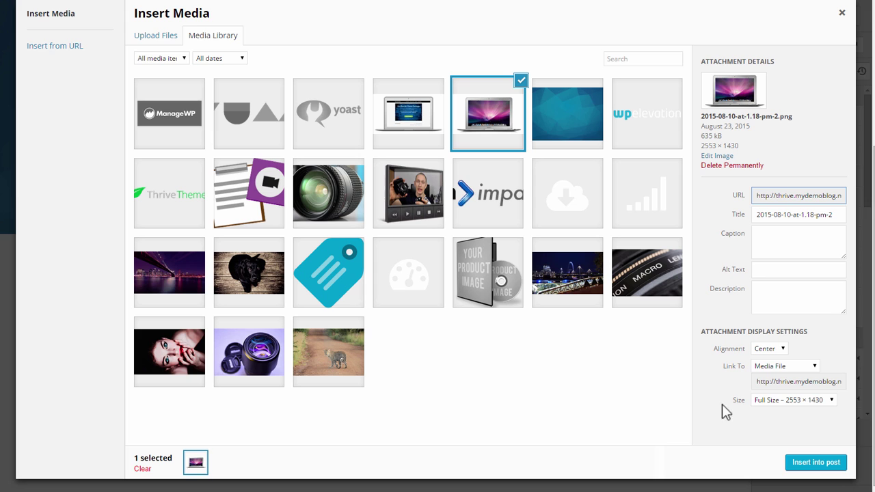
pyautogui.click(817, 463)
pyautogui.scroll(-3, 290, 386)
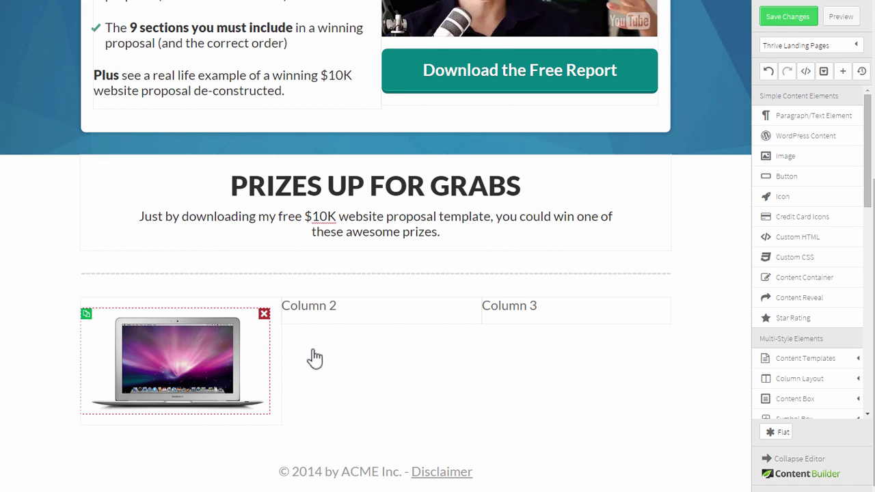
pyautogui.click(202, 354)
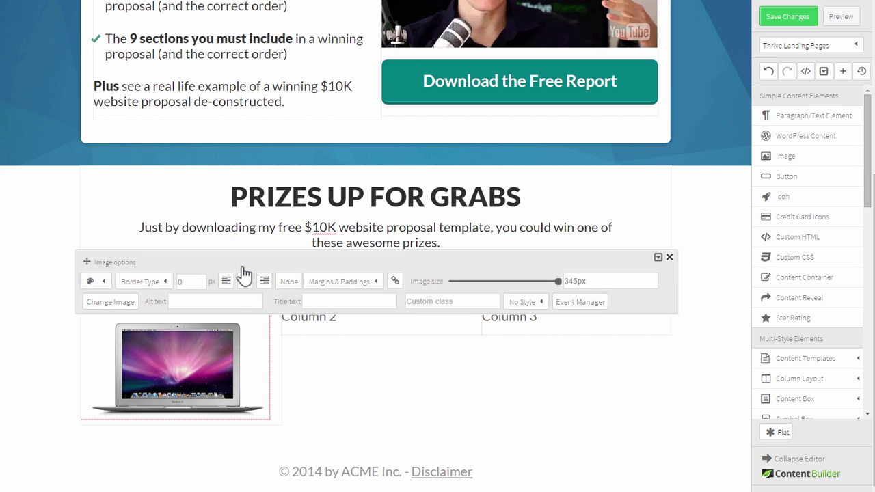
pyautogui.click(709, 356)
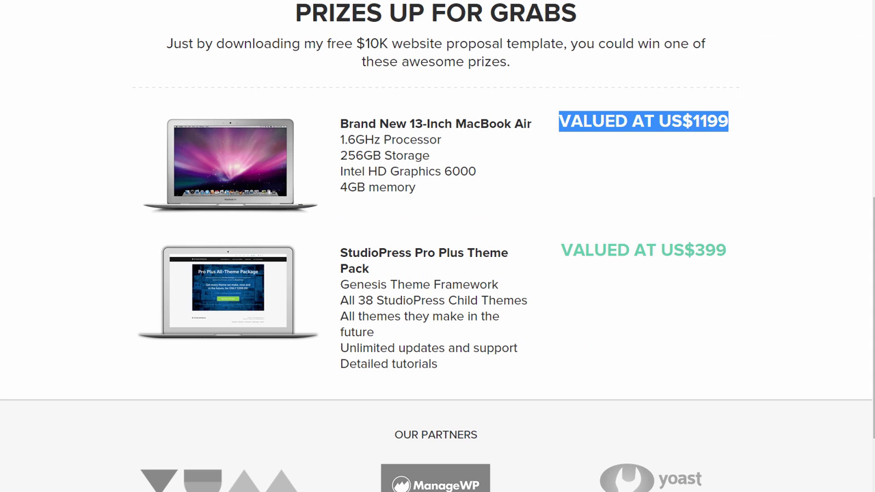
# - Fill the second and third columns with the copied MacBook details and "VALUED AT US$1199", and set the value text's font size to 29 px
pyautogui.click(632, 168)
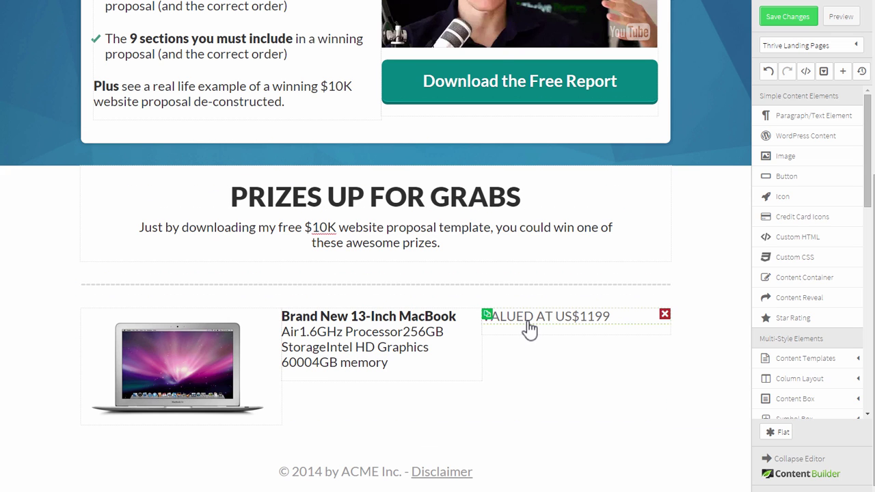
pyautogui.click(528, 320)
pyautogui.tripleClick(502, 318)
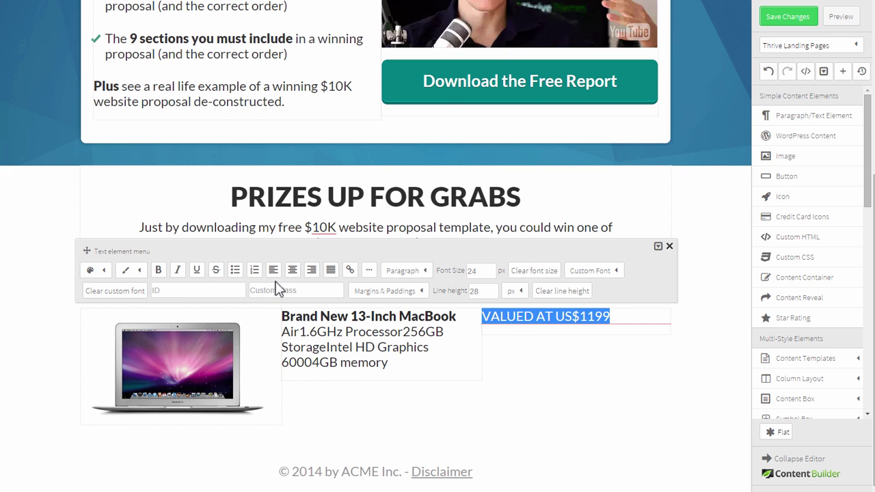
pyautogui.doubleClick(482, 270)
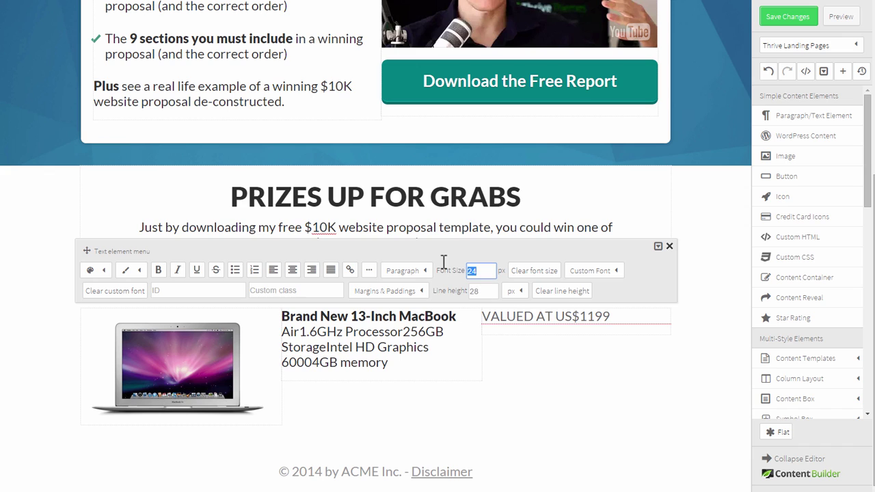
pyautogui.write('29')
pyautogui.press('Return')
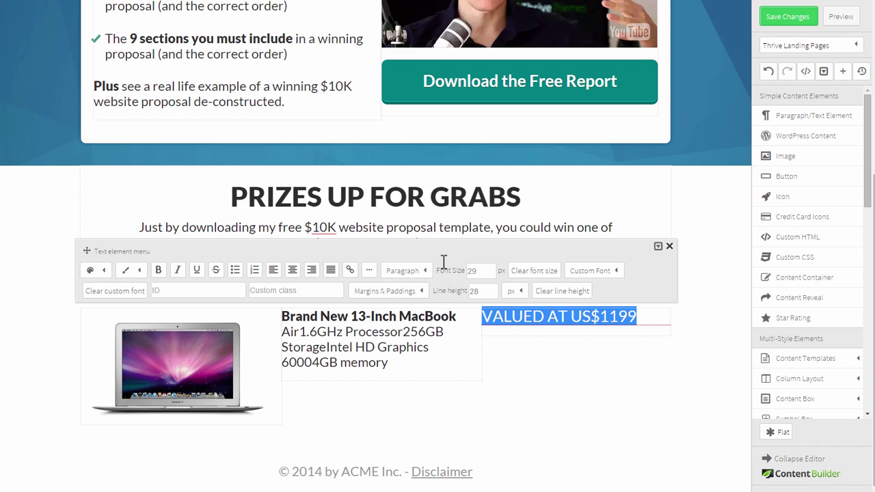
# - Make the "VALUED AT US$1199" text bold and turquoise, and centre it in its column
pyautogui.click(91, 271)
pyautogui.click(125, 331)
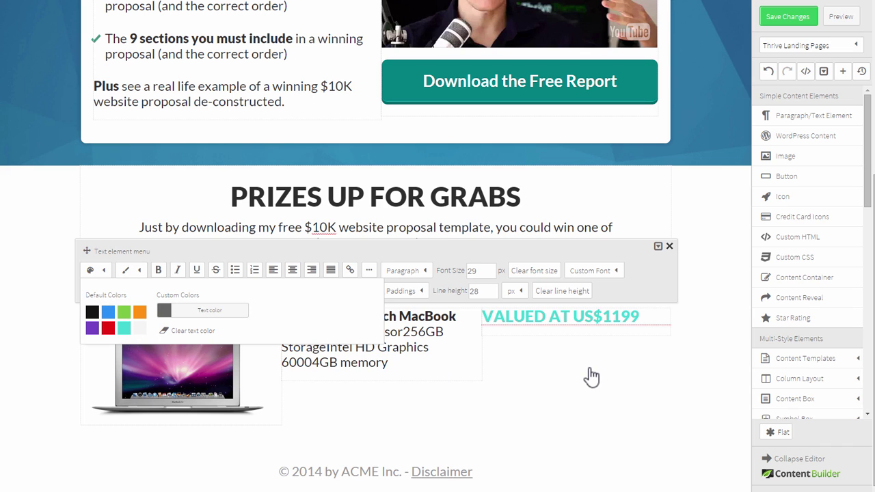
pyautogui.click(292, 270)
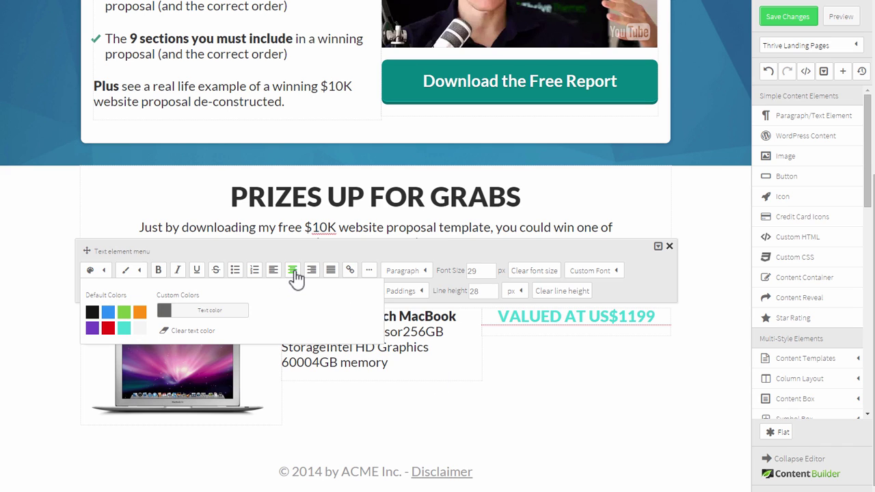
pyautogui.click(626, 385)
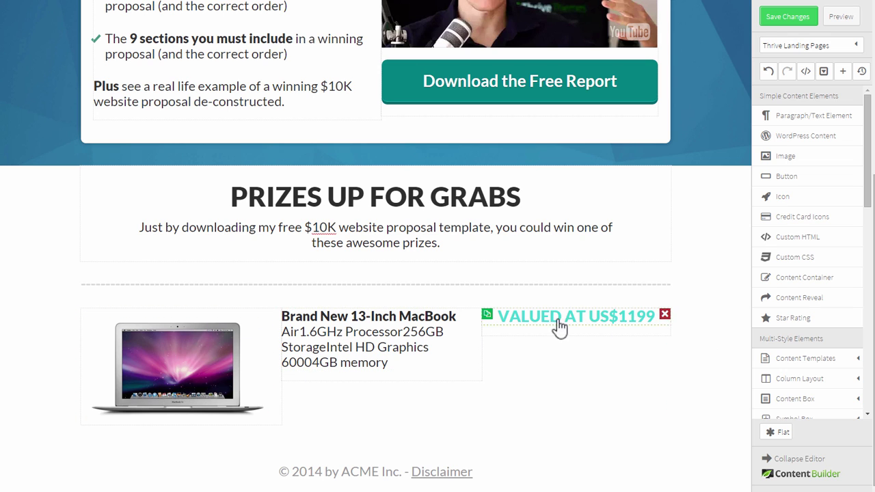
# - Set the MacBook image's top margin to 0 px
pyautogui.click(198, 348)
pyautogui.click(318, 283)
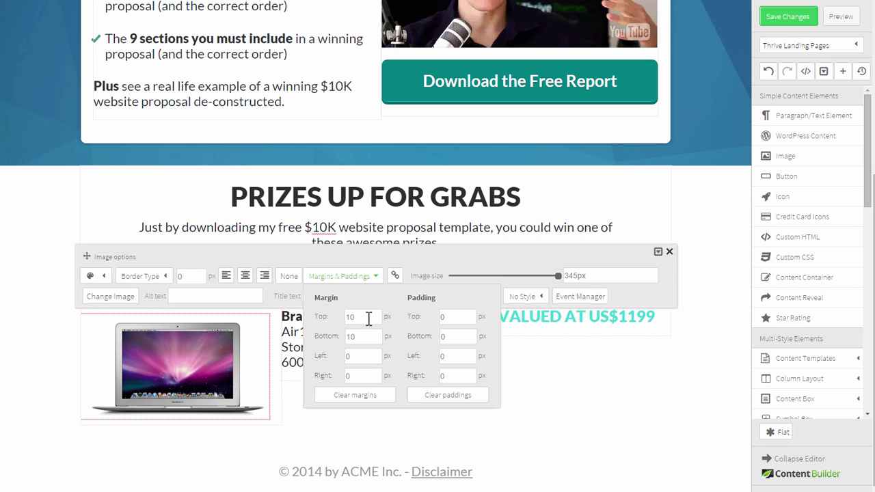
pyautogui.moveTo(368, 317); pyautogui.dragTo(321, 319)
pyautogui.write('0')
pyautogui.press('Tab')
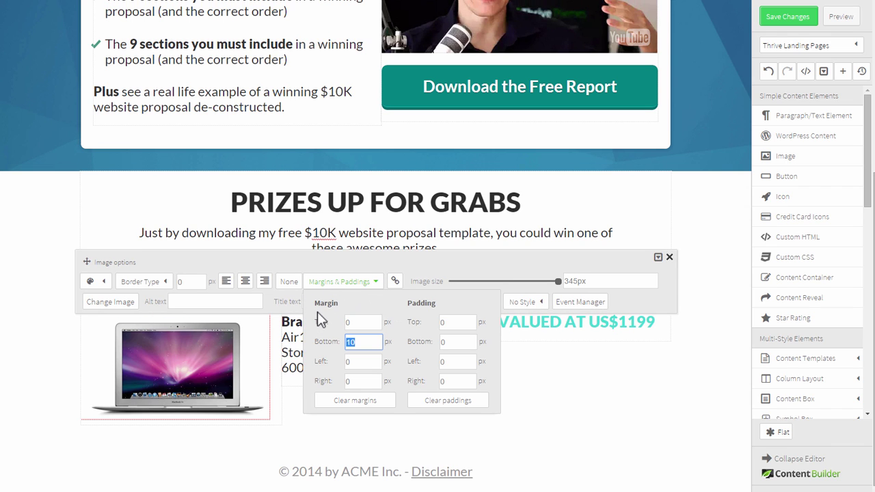
pyautogui.click(601, 397)
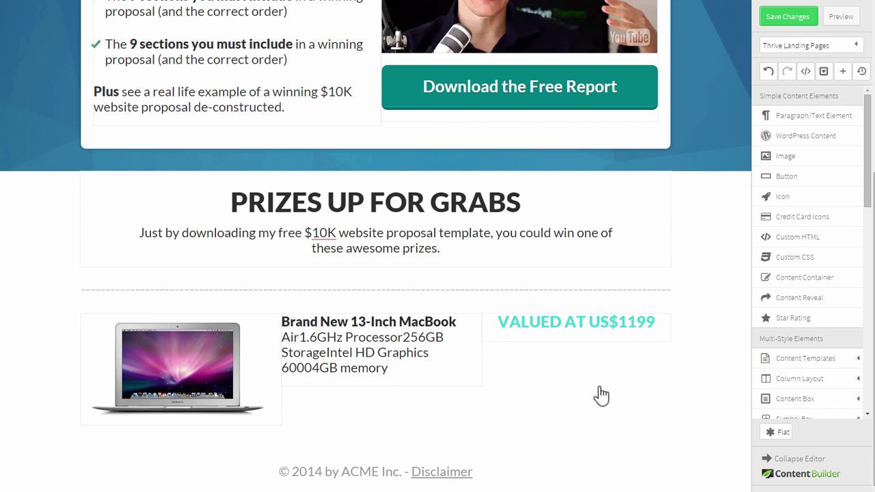
# - Set the top margin of the MacBook details text and of the "VALUED AT US$1199" text to 10 px
pyautogui.click(423, 368)
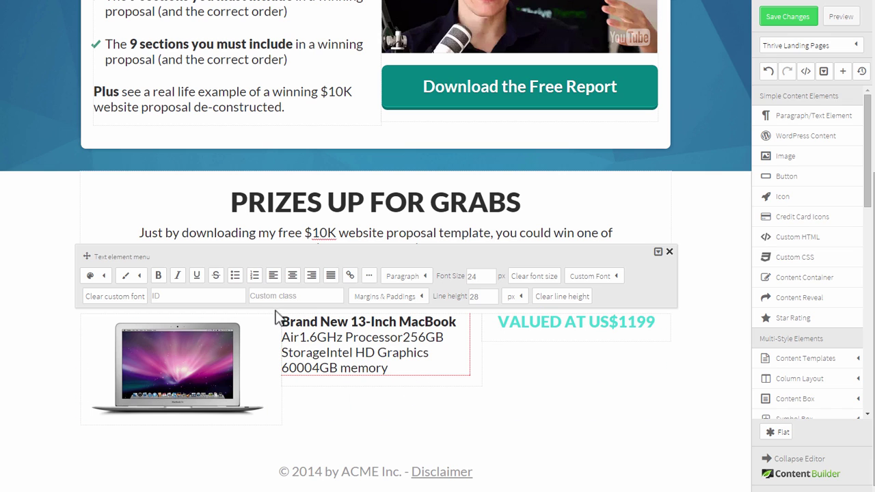
pyautogui.click(384, 295)
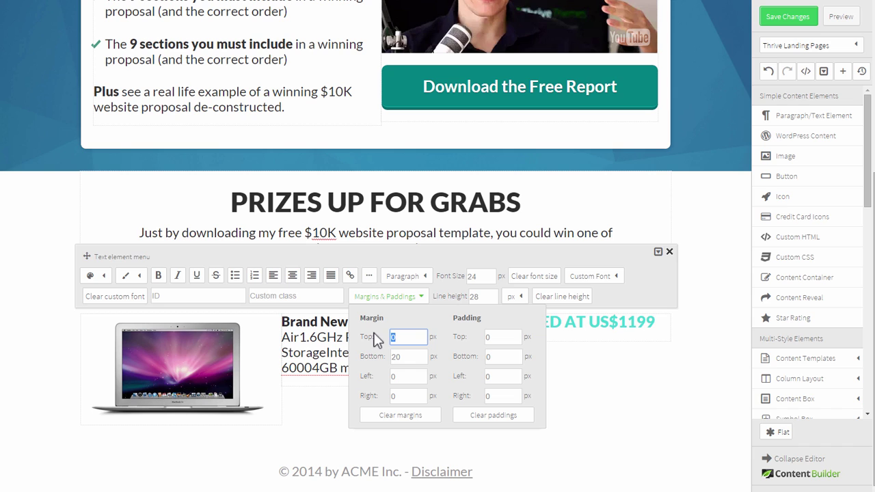
pyautogui.write('10')
pyautogui.press('Tab')
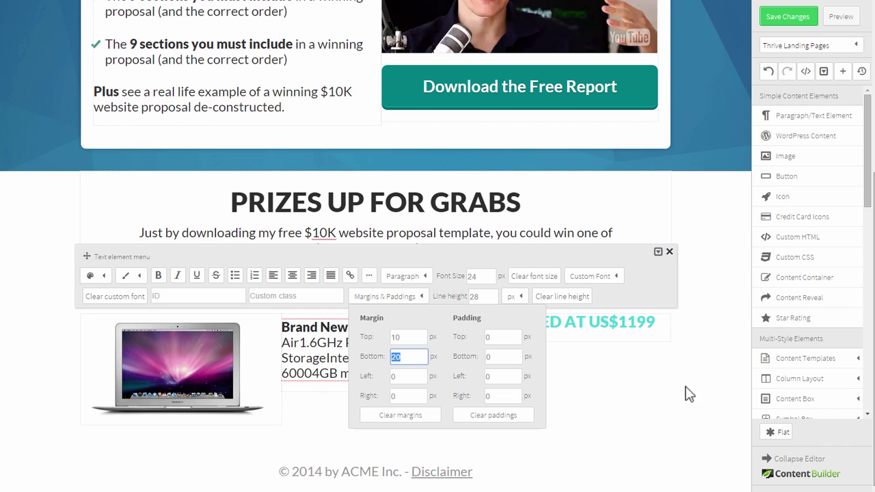
pyautogui.click(574, 329)
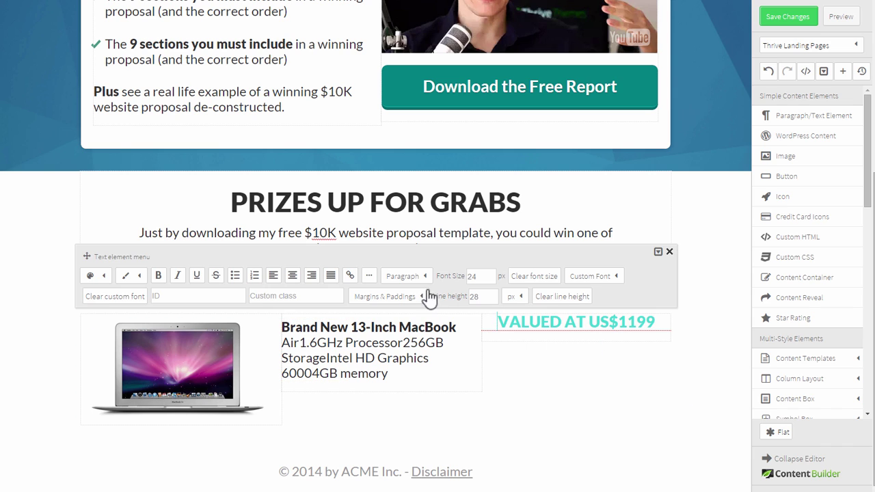
pyautogui.click(399, 297)
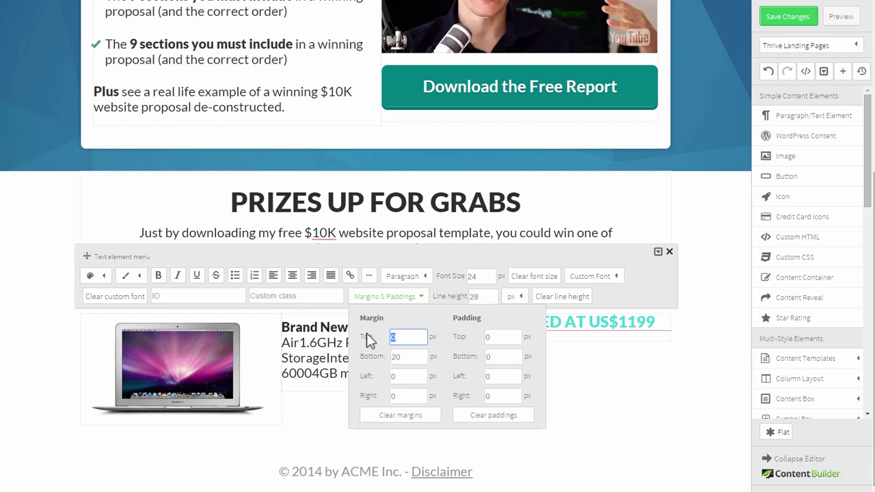
pyautogui.write('10')
pyautogui.press('Tab')
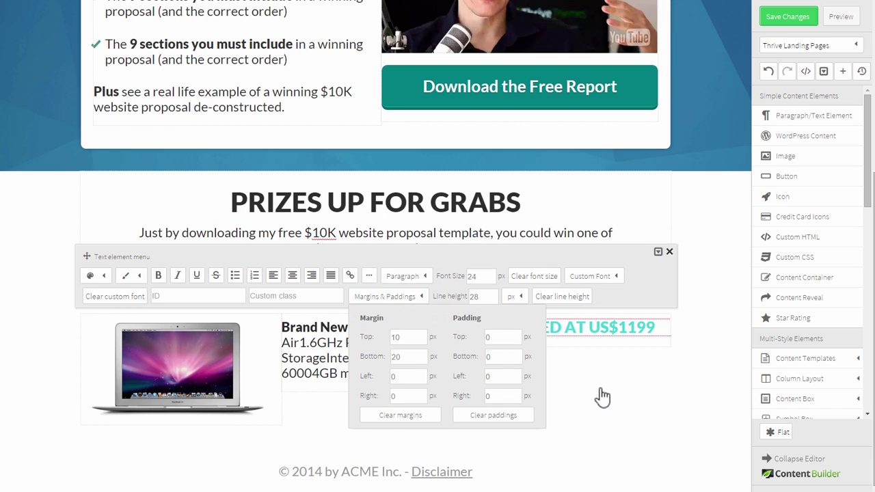
# - Set the line height of all the MacBook details text in the second column to 35 px
pyautogui.click(301, 373)
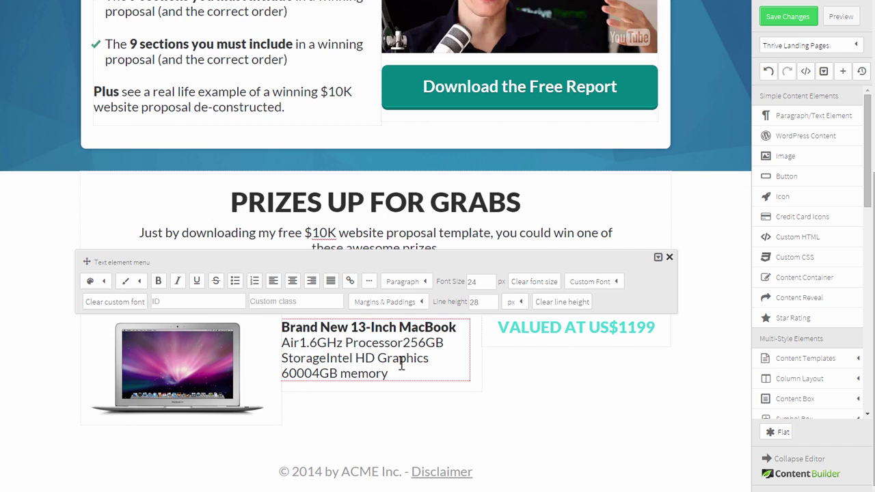
pyautogui.hotkey('ctrl', 'a')
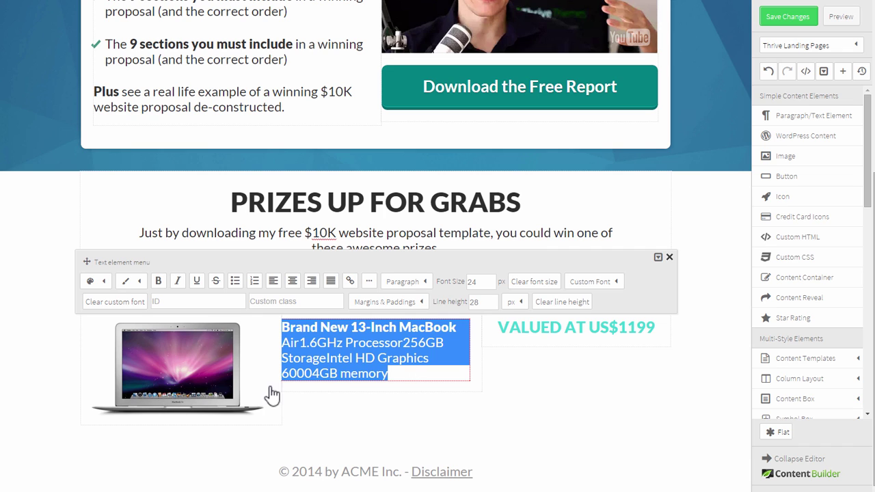
pyautogui.click(479, 304)
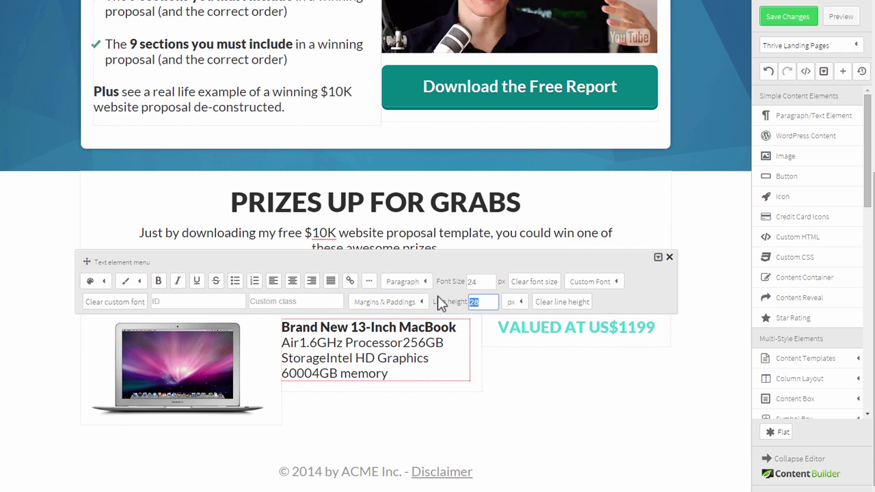
pyautogui.write('32')
pyautogui.press('Return')
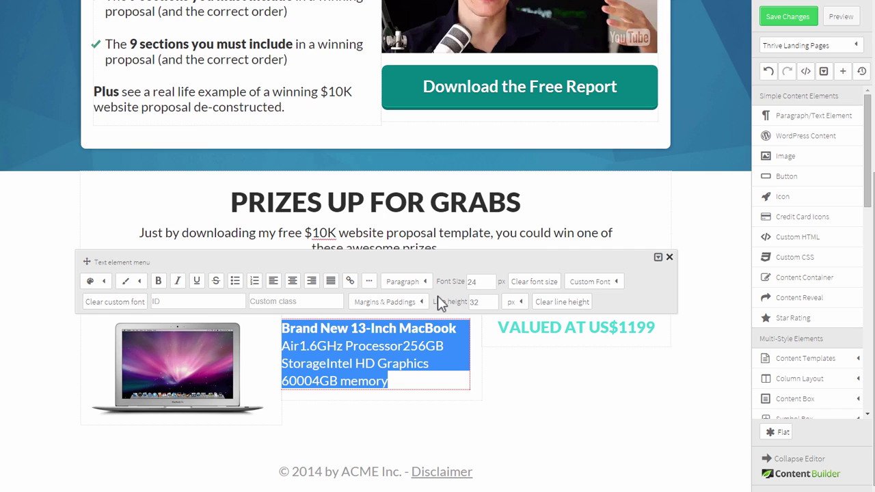
pyautogui.click(477, 304)
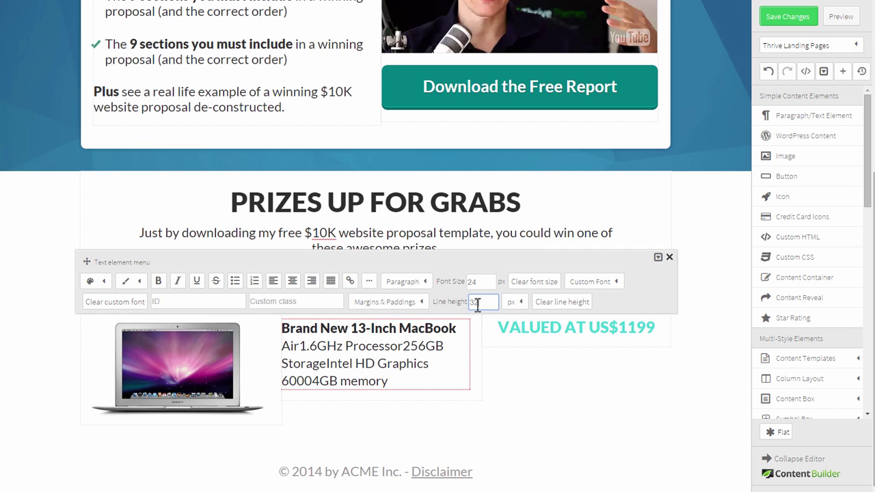
pyautogui.press('Return')
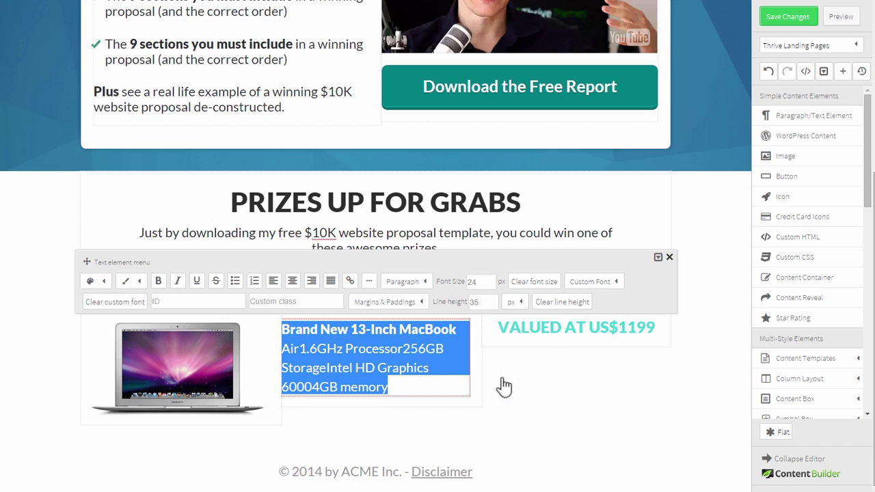
pyautogui.click(533, 424)
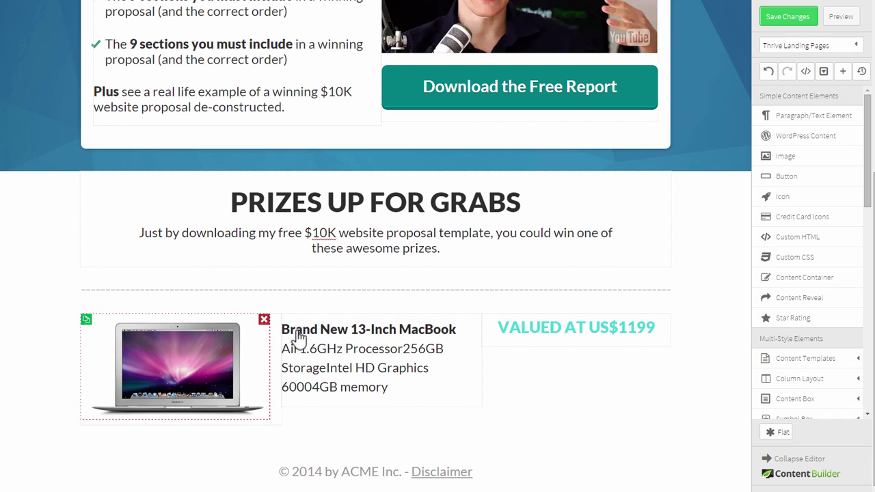
# - Duplicate the MacBook prize row and replace the copy's image with the Pro Plus theme laptop picture from the media library
pyautogui.click(85, 319)
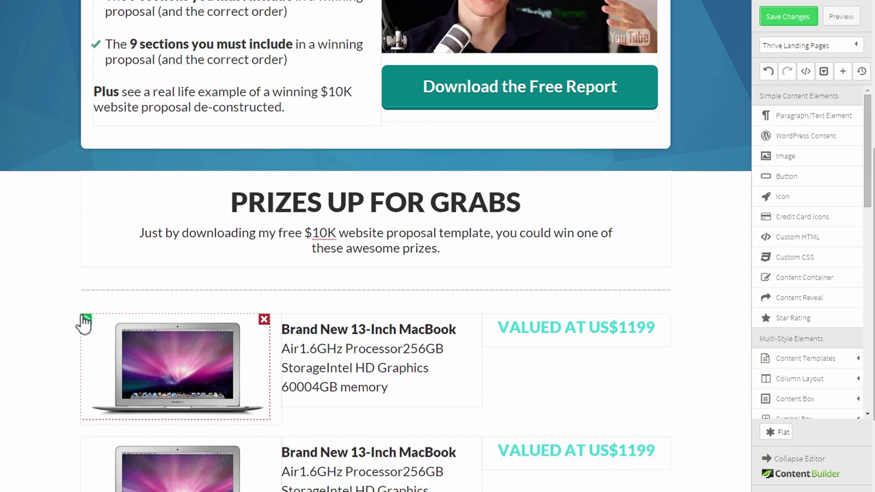
pyautogui.scroll(-2, 121, 308)
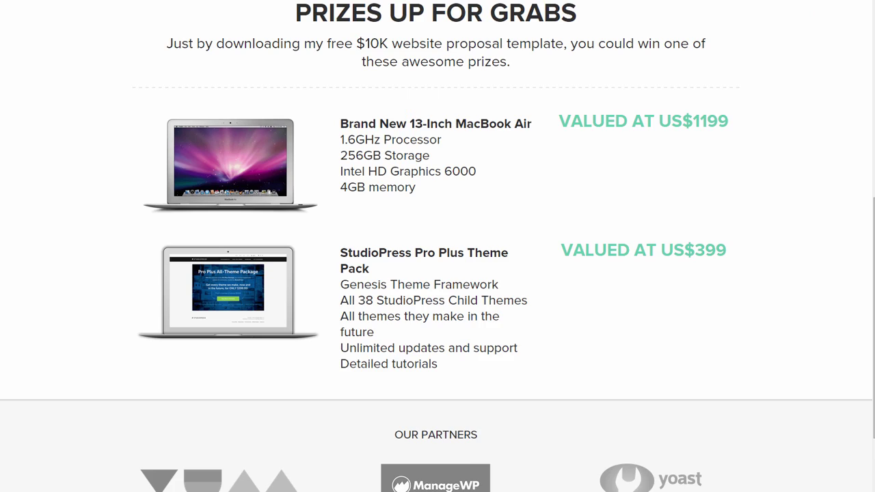
pyautogui.scroll(-1, 486, 164)
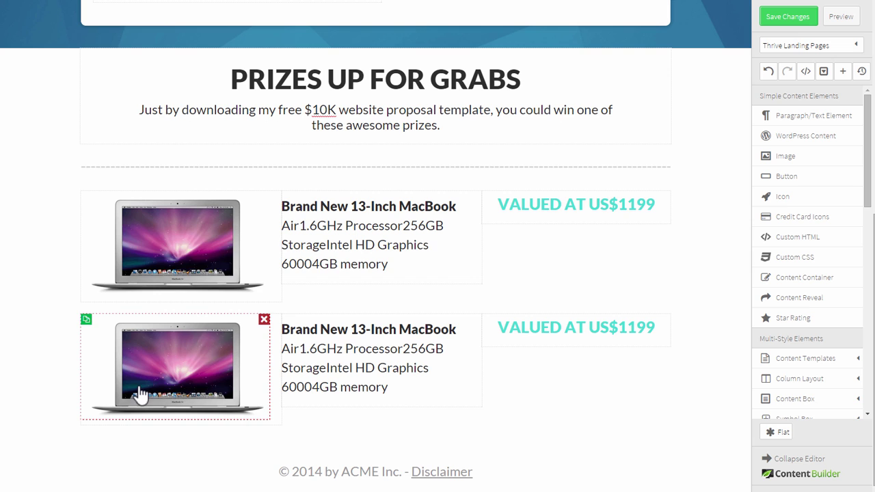
pyautogui.click(136, 387)
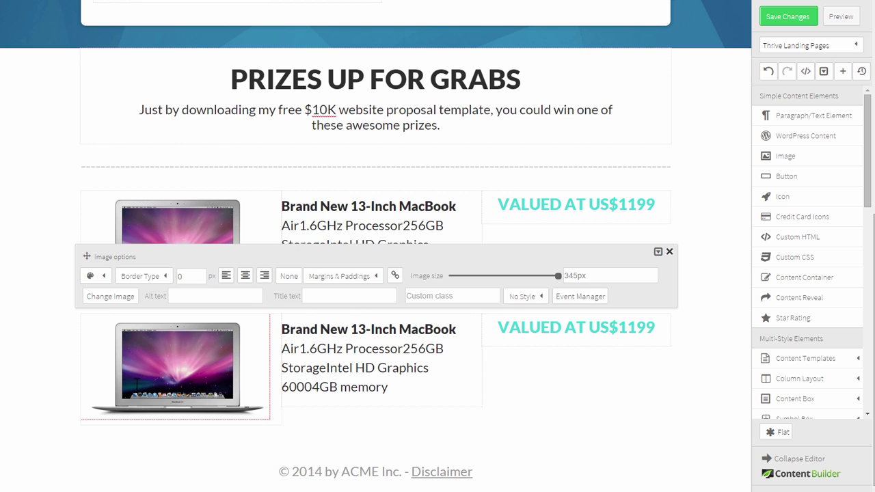
pyautogui.click(103, 301)
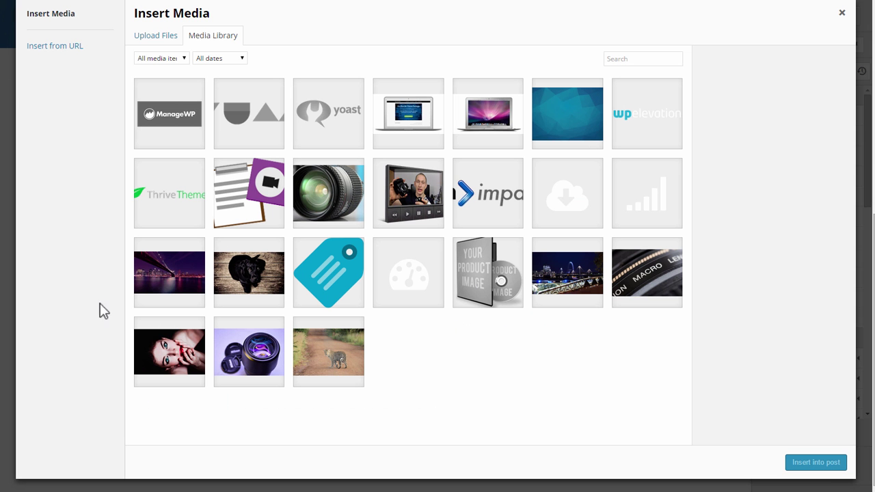
pyautogui.click(387, 120)
pyautogui.click(821, 463)
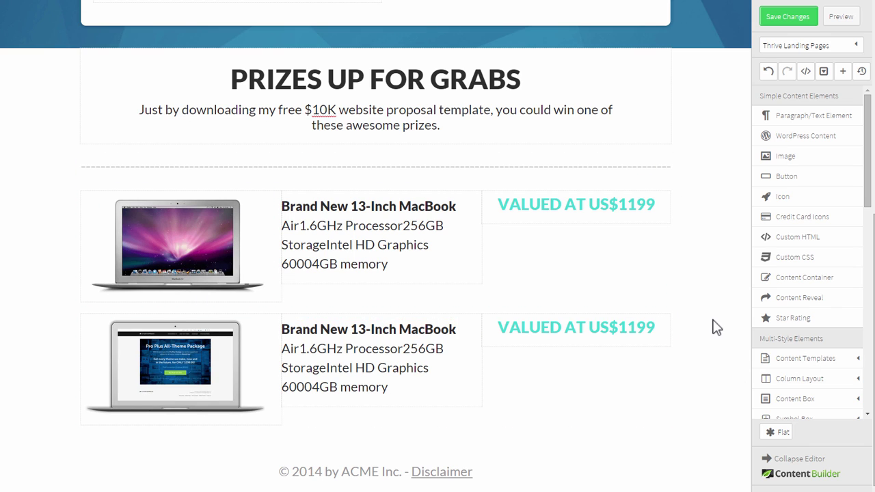
# - Set the bottom margin of the first prize row's column container to 40 px
pyautogui.click(296, 299)
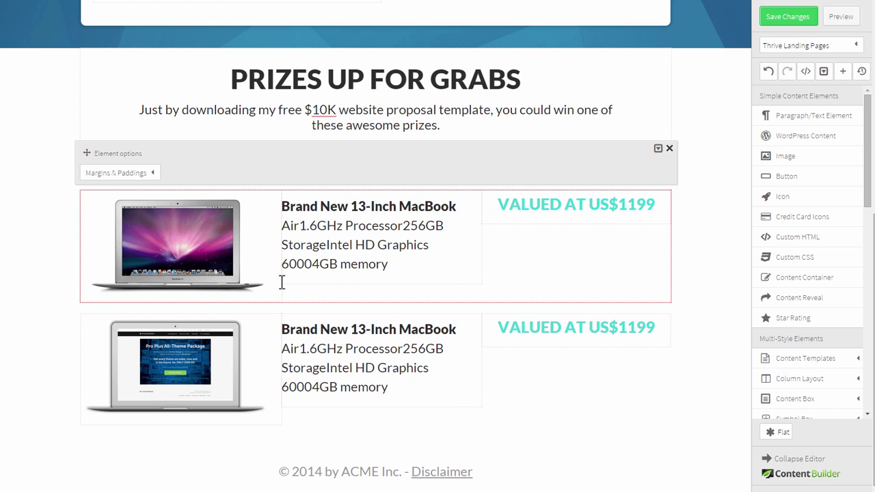
pyautogui.click(141, 172)
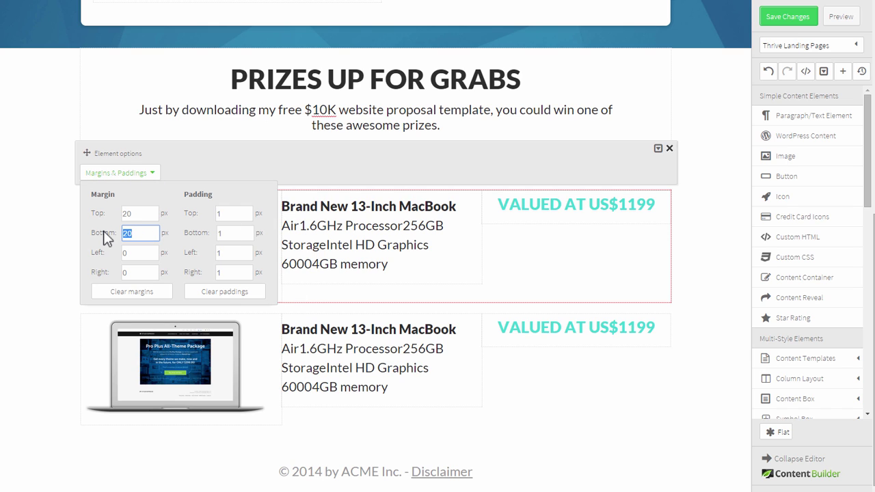
pyautogui.press('Tab')
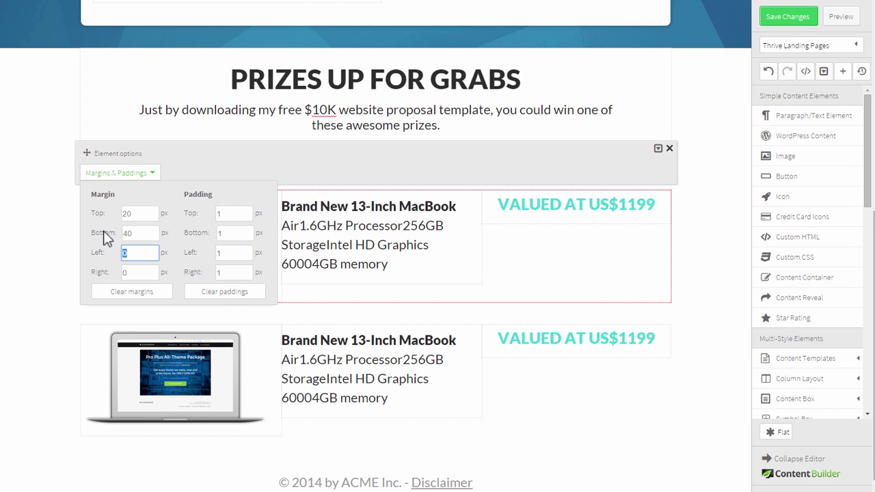
pyautogui.click(695, 402)
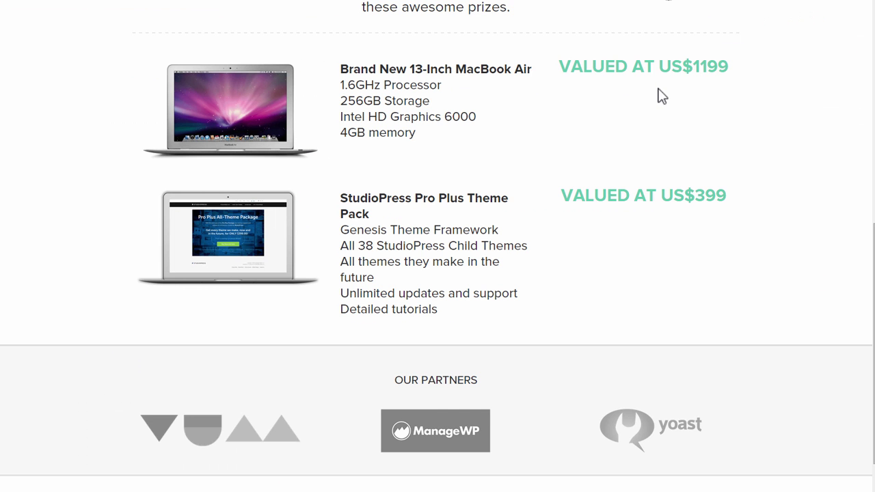
# - Add a page section element below the second prize row, above the footer
pyautogui.scroll(-1, 662, 96)
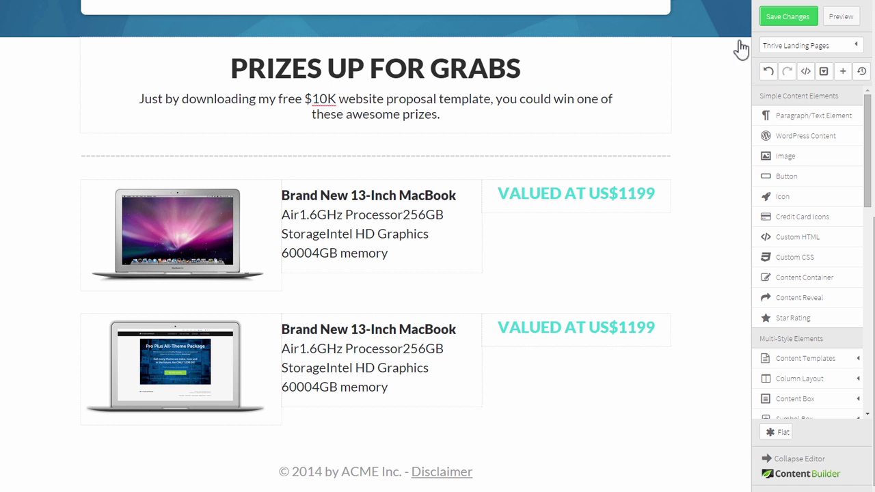
pyautogui.scroll(-3, 829, 373)
pyautogui.scroll(-10, 827, 373)
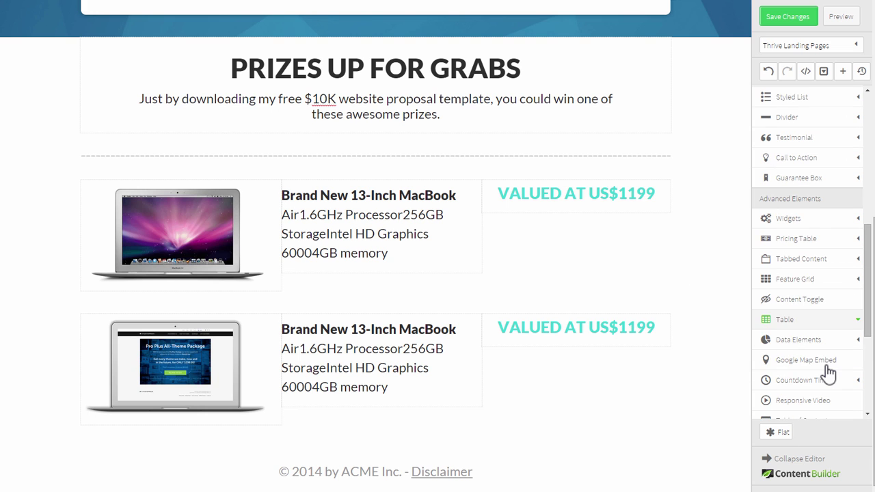
pyautogui.moveTo(817, 373); pyautogui.dragTo(246, 433)
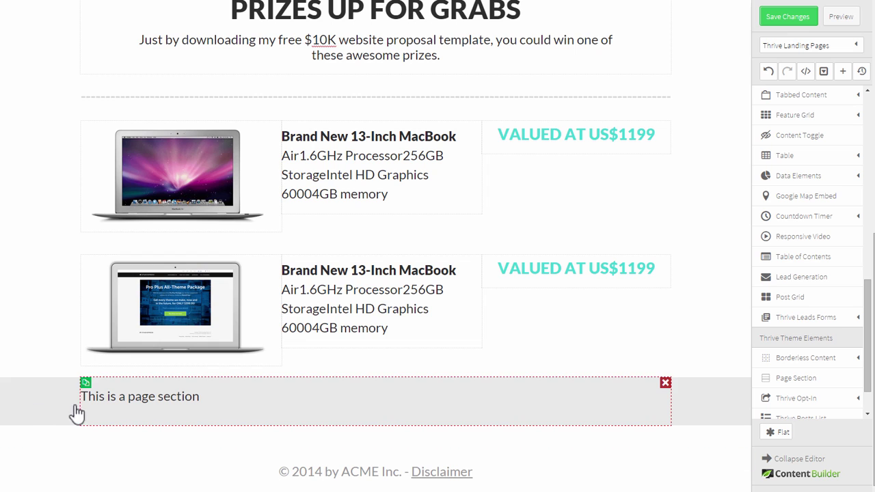
# - Set the new page section's background colour to light grey, rgba(244,244,244,1)
pyautogui.click(60, 425)
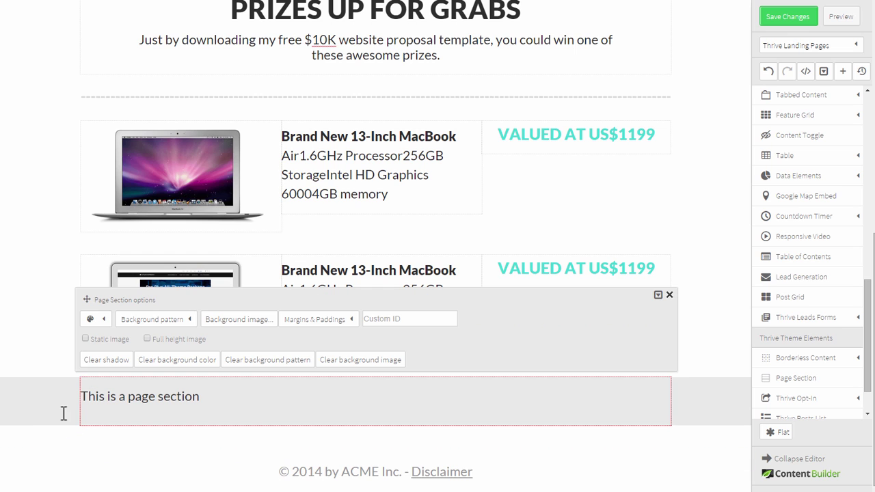
pyautogui.click(101, 327)
pyautogui.click(92, 358)
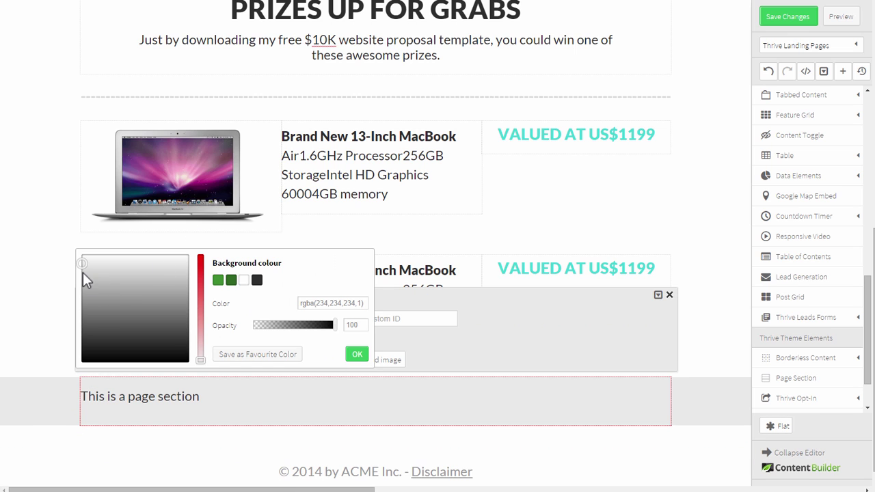
pyautogui.moveTo(82, 261); pyautogui.dragTo(80, 260)
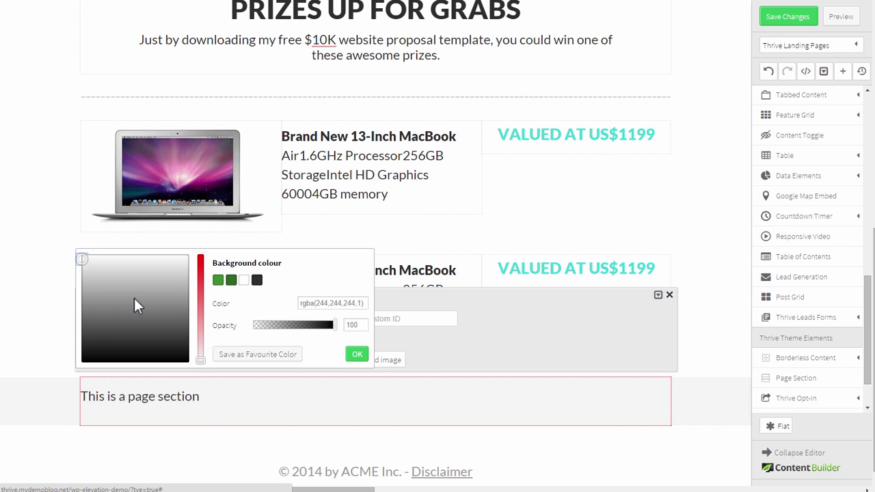
pyautogui.click(357, 360)
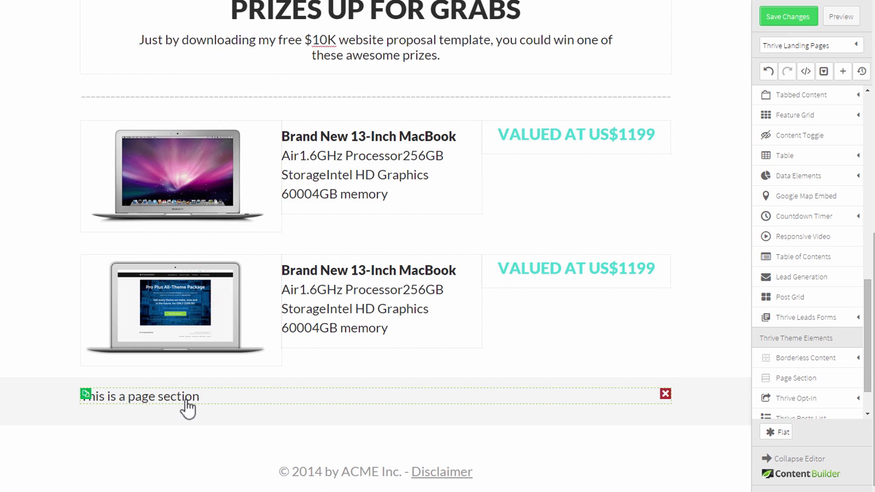
# - Replace the page section's placeholder text with "OUR PARTNERS" and centre it
pyautogui.tripleClick(186, 402)
pyautogui.write('OUR PARTNERS')
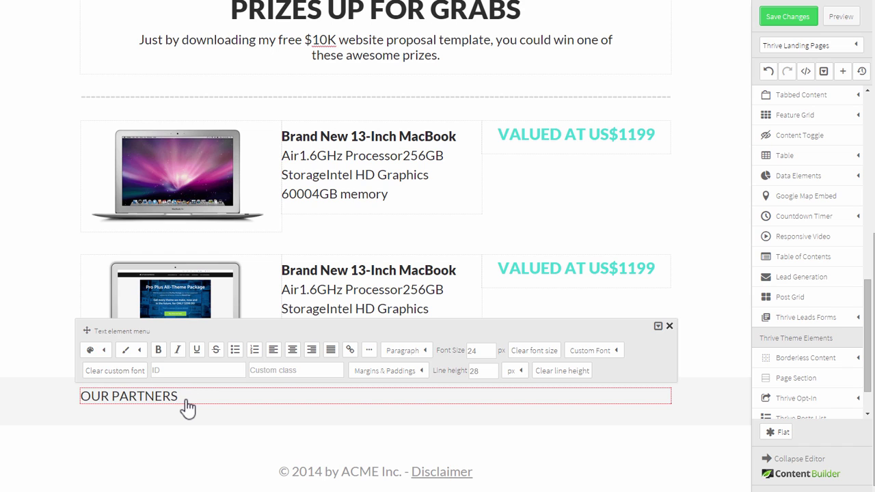
pyautogui.click(292, 350)
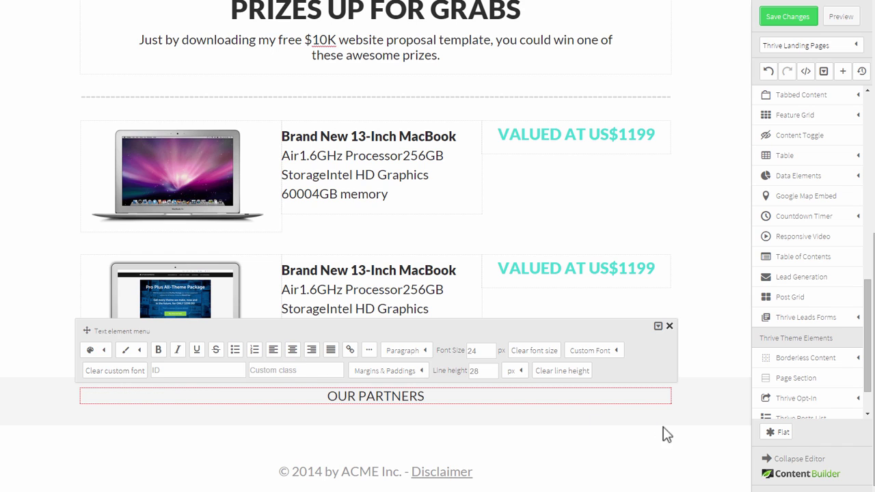
pyautogui.click(689, 445)
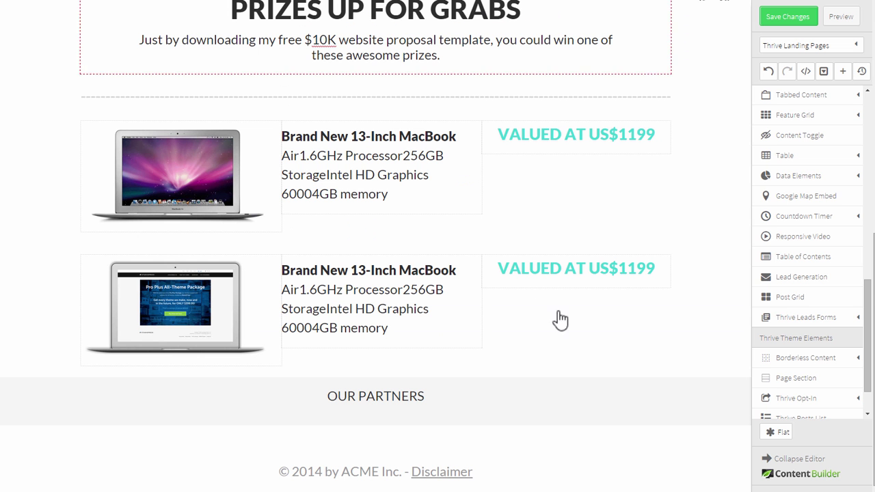
# - Add a column layout of three equal thirds below the "OUR PARTNERS" text inside the grey page section
pyautogui.scroll(-2, 803, 359)
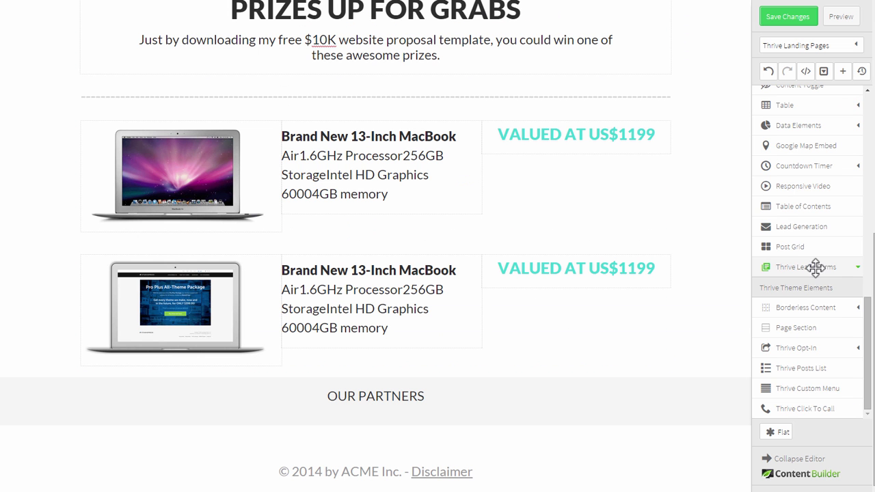
pyautogui.scroll(5, 821, 287)
pyautogui.click(800, 110)
pyautogui.moveTo(806, 155); pyautogui.dragTo(355, 420)
pyautogui.scroll(-1, 344, 479)
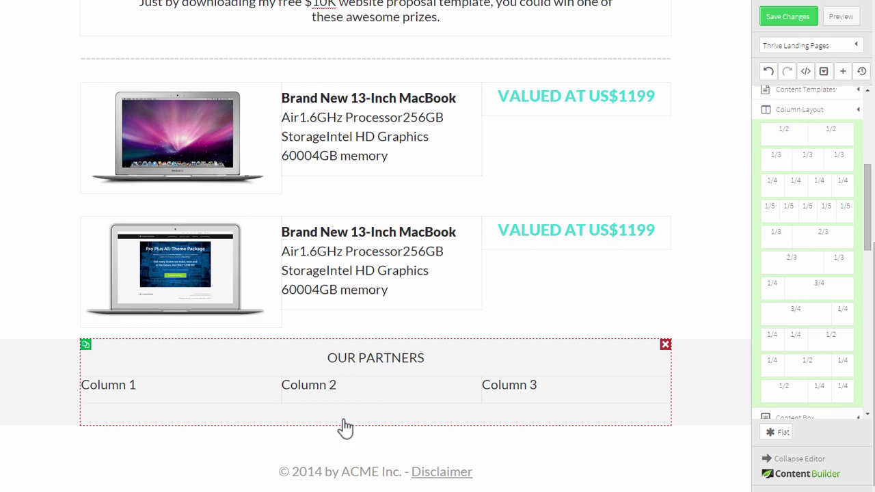
# - Place an image element in each of the three partner columns and remove the placeholder column texts
pyautogui.scroll(5, 809, 195)
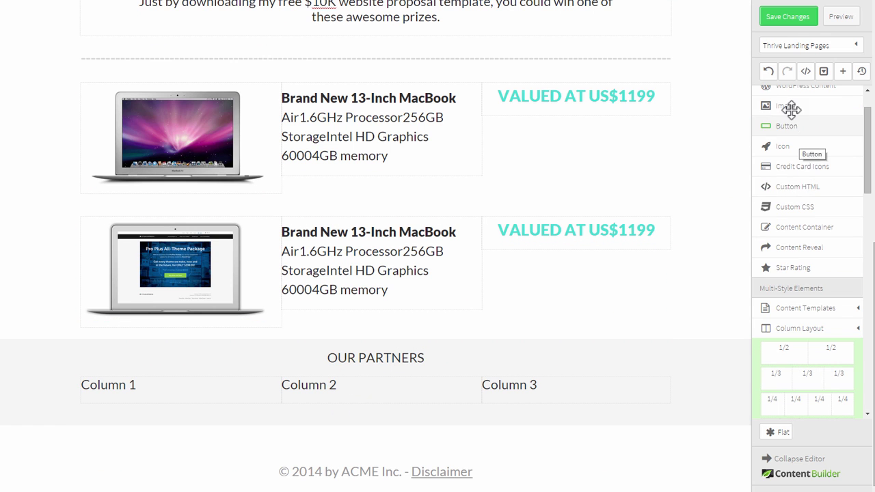
pyautogui.moveTo(790, 110); pyautogui.dragTo(202, 383)
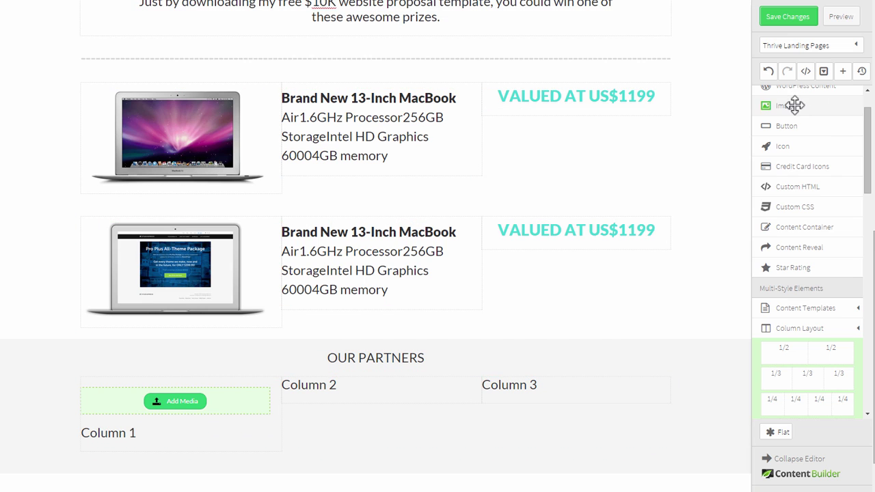
pyautogui.moveTo(790, 107); pyautogui.dragTo(328, 382)
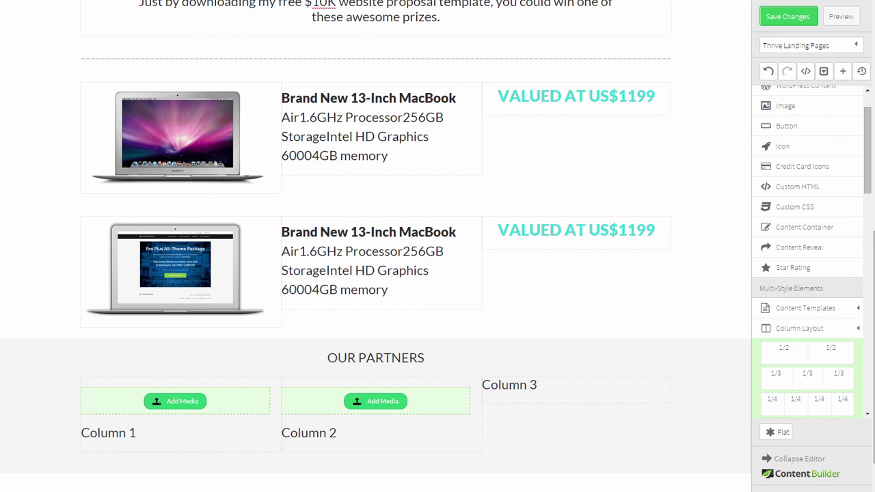
pyautogui.moveTo(790, 108); pyautogui.dragTo(554, 357)
pyautogui.moveTo(533, 389); pyautogui.dragTo(537, 393)
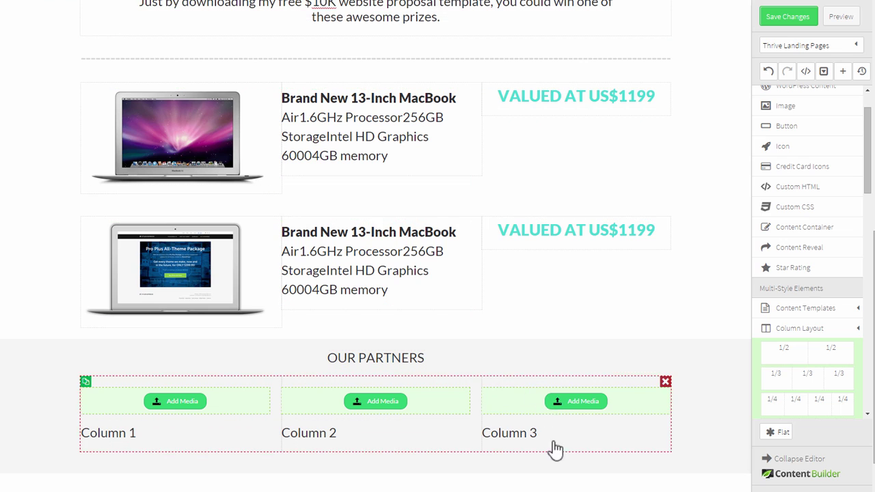
pyautogui.click(464, 429)
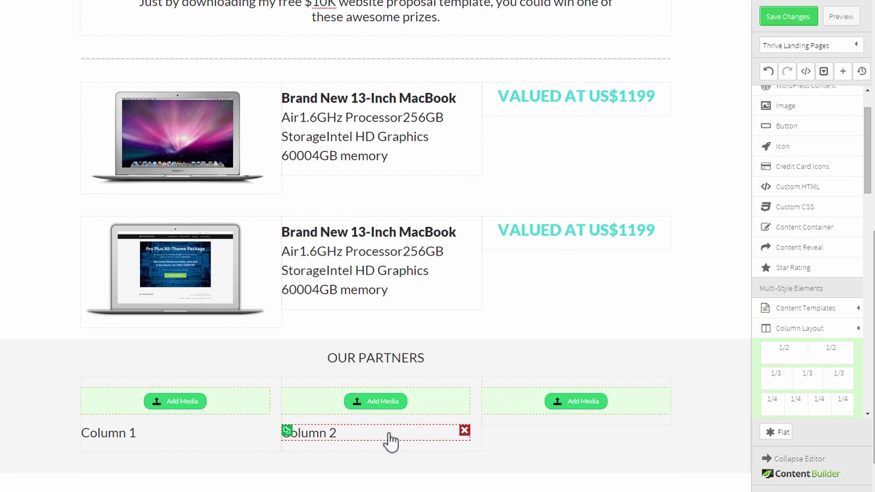
pyautogui.click(264, 429)
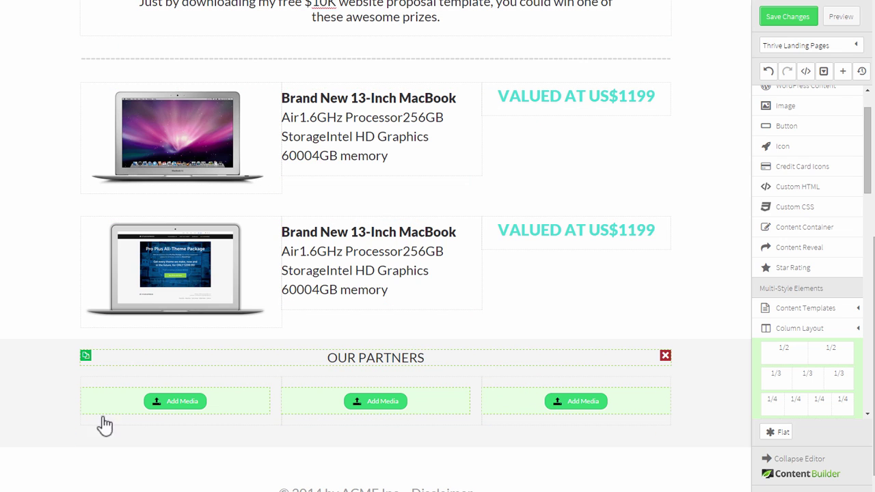
# - Insert the vum_logo_high_res_270.png, ManageWP and yoast-370-bw.png logos from the media library into the first, second and third partner columns
pyautogui.click(174, 403)
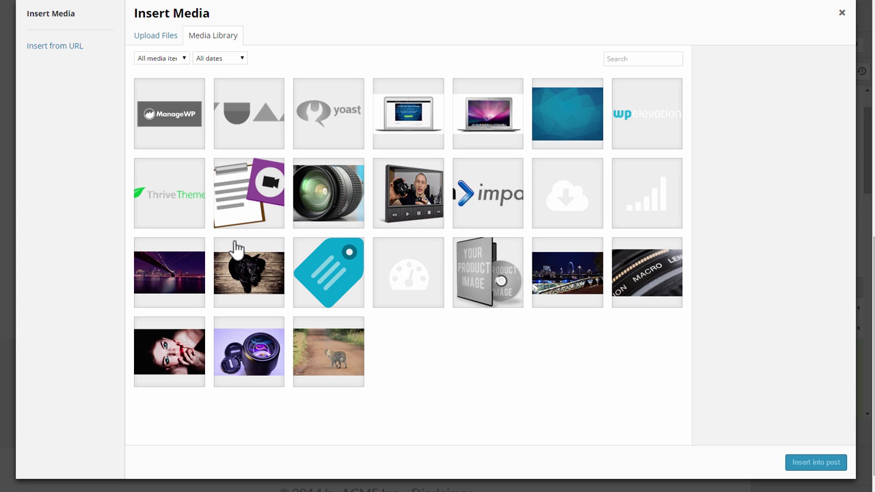
pyautogui.click(237, 127)
pyautogui.click(822, 467)
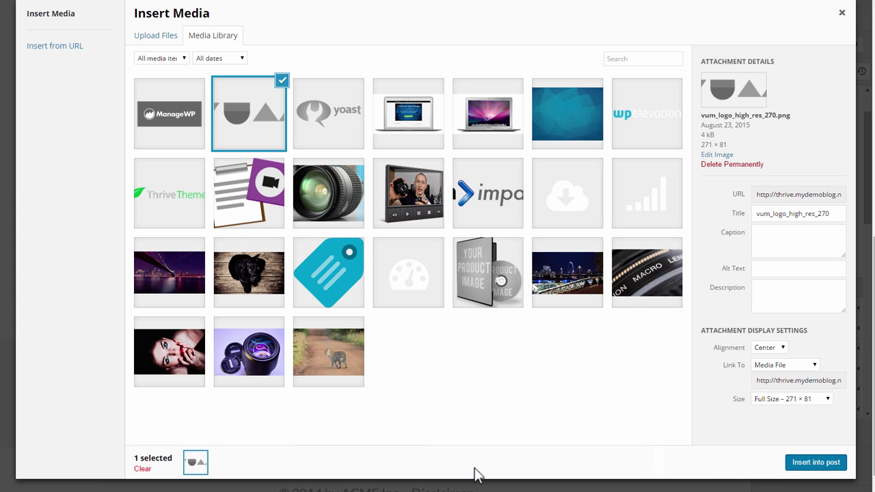
pyautogui.click(182, 117)
pyautogui.click(807, 463)
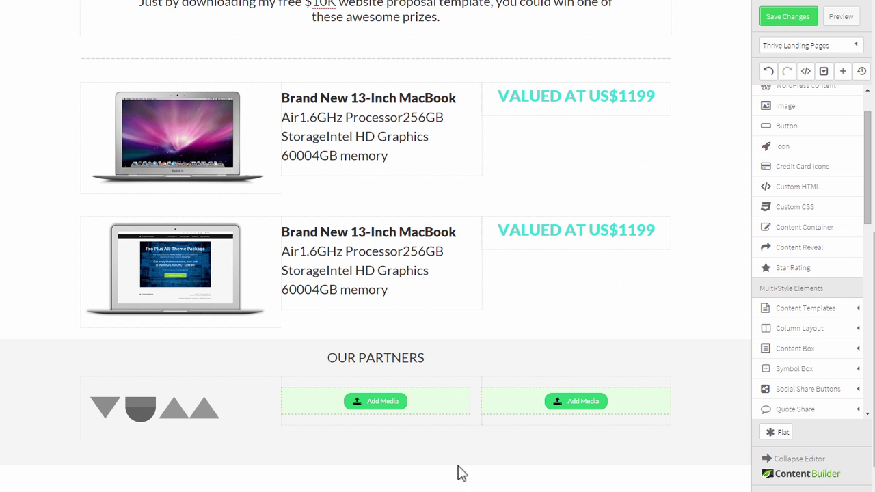
pyautogui.click(584, 402)
pyautogui.click(333, 123)
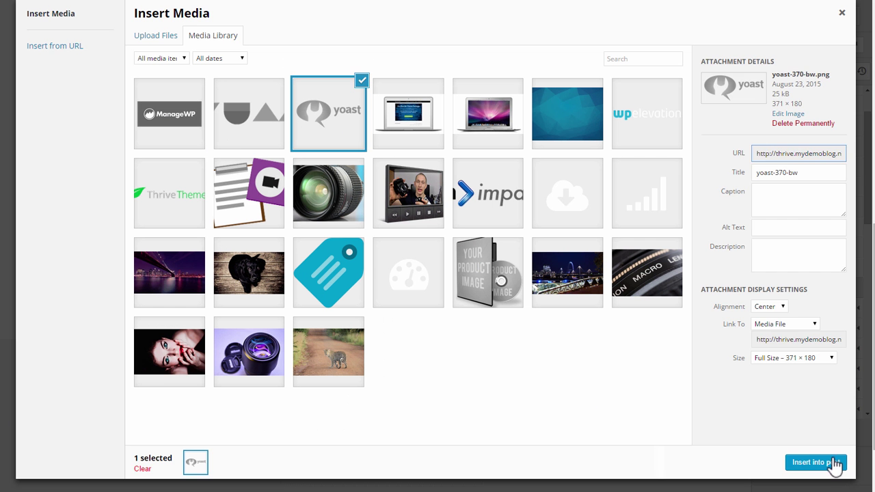
pyautogui.click(814, 463)
# - Centre-align the three partner logos within their columns
pyautogui.scroll(-2, 616, 356)
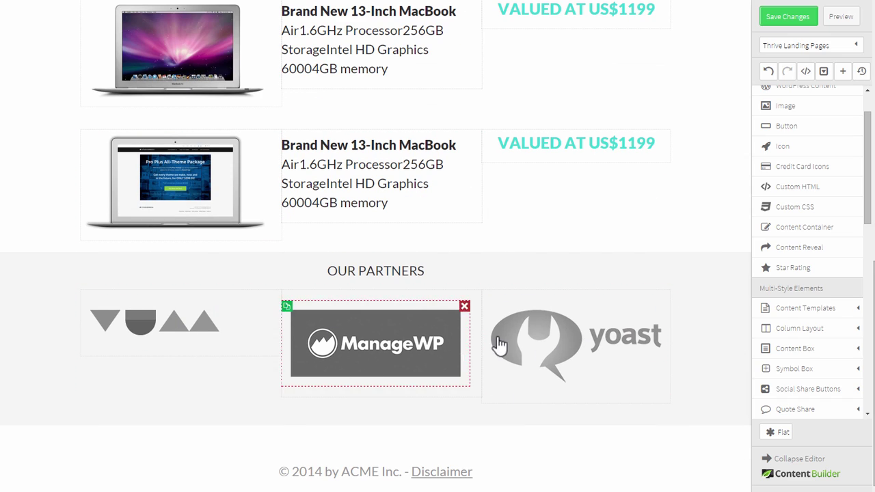
pyautogui.click(177, 333)
pyautogui.click(245, 263)
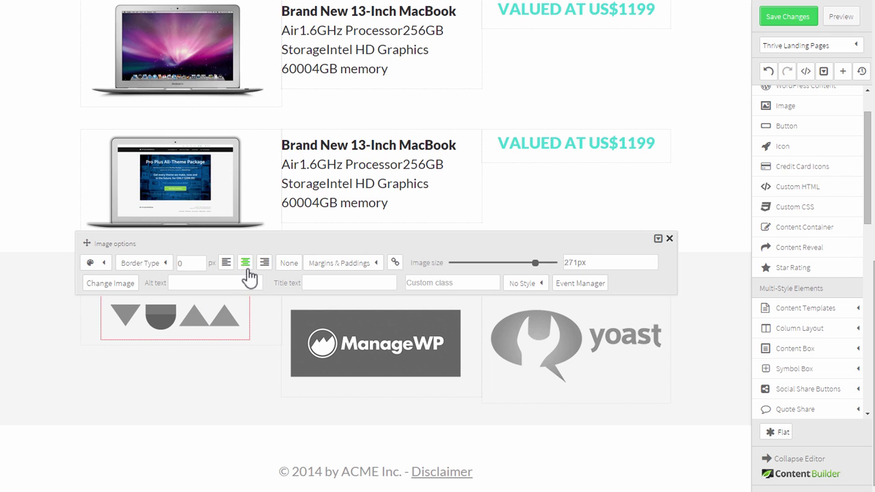
pyautogui.click(284, 301)
pyautogui.click(248, 265)
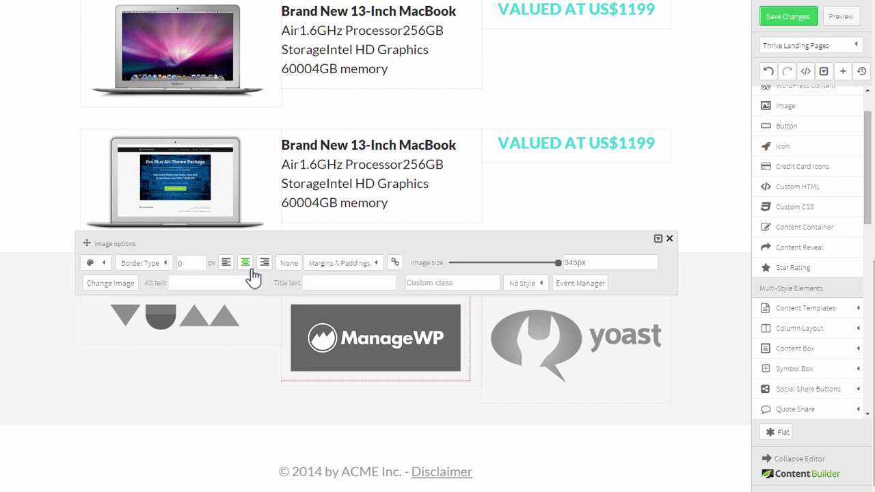
pyautogui.click(527, 344)
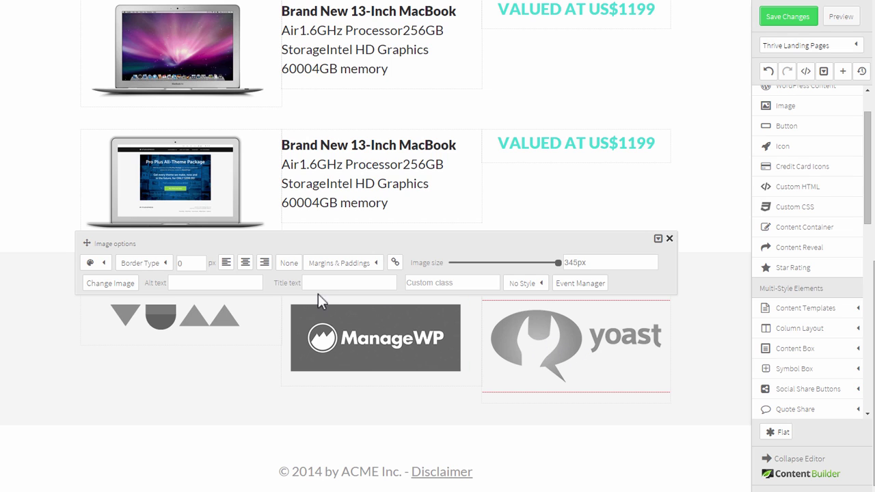
pyautogui.click(250, 268)
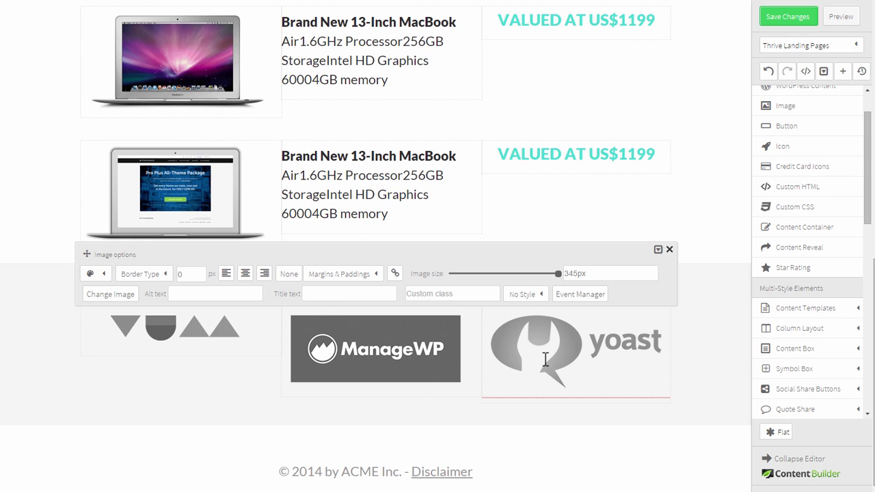
pyautogui.click(212, 388)
# - Set the ManageWP logo's image size to 240 px
pyautogui.click(377, 362)
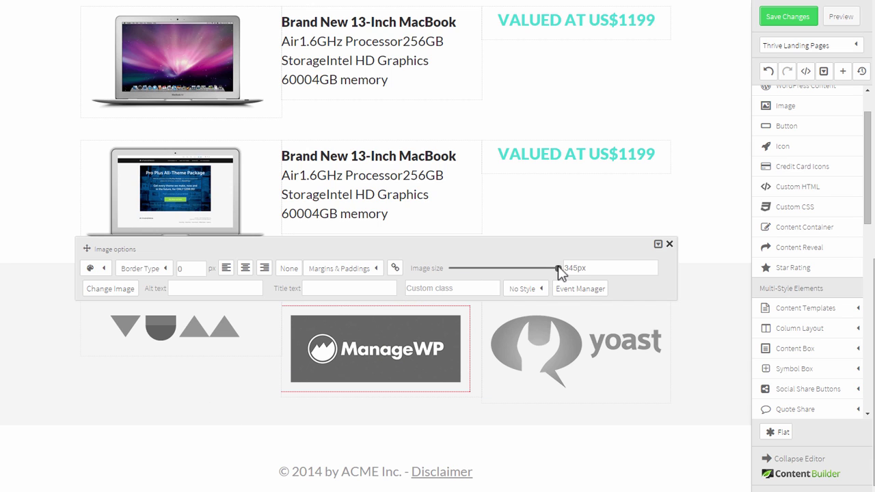
pyautogui.moveTo(558, 268); pyautogui.dragTo(592, 268)
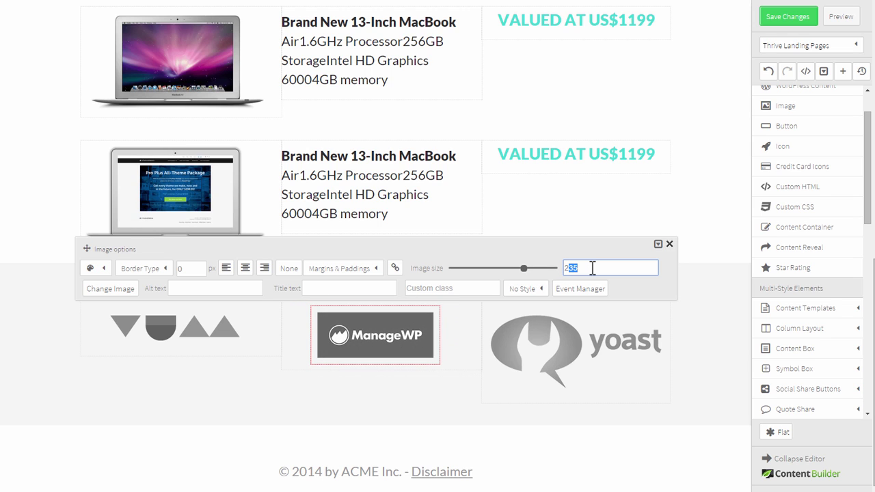
pyautogui.write('40')
pyautogui.press('Tab')
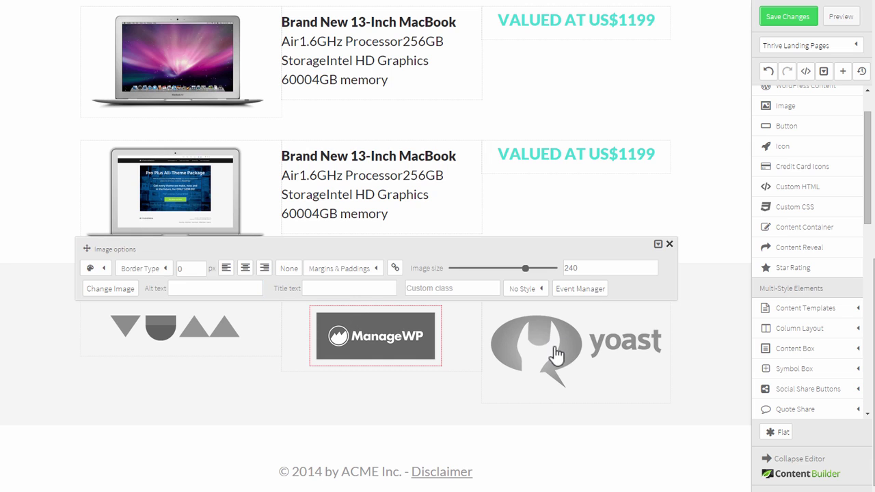
pyautogui.click(439, 401)
# - Resize the Yoast logo to 240 px
pyautogui.click(626, 327)
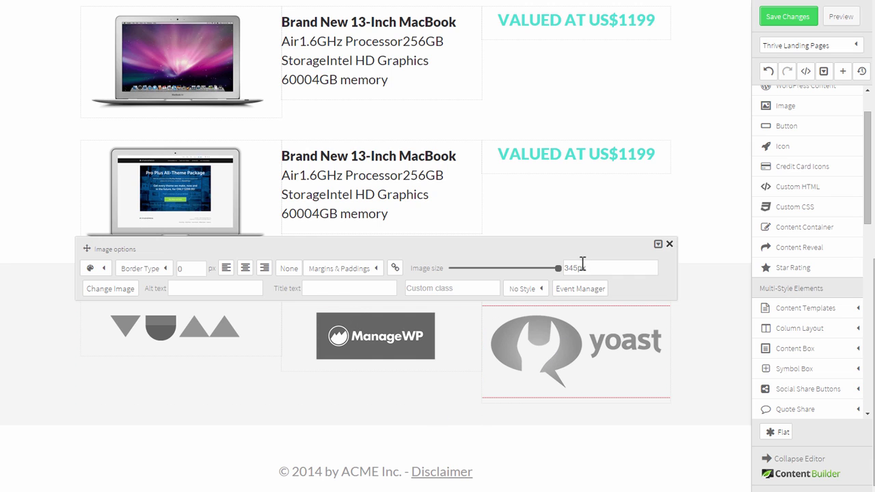
pyautogui.click(576, 266)
pyautogui.press('Tab')
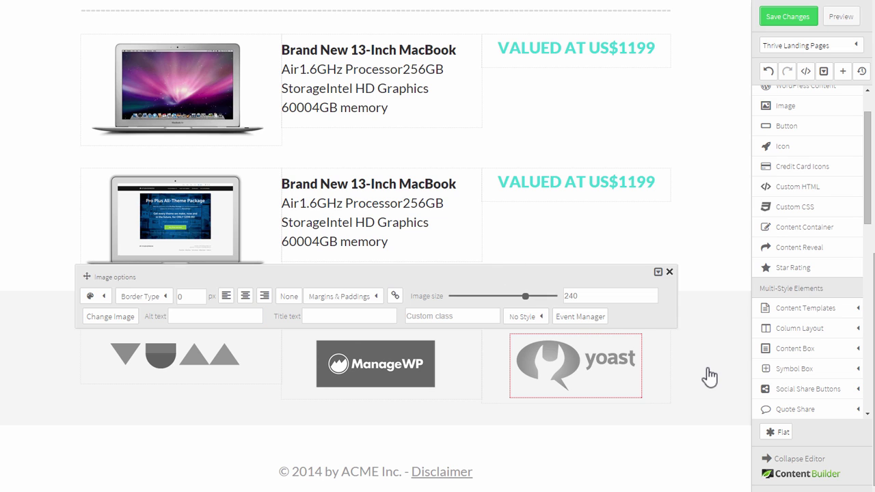
pyautogui.click(705, 378)
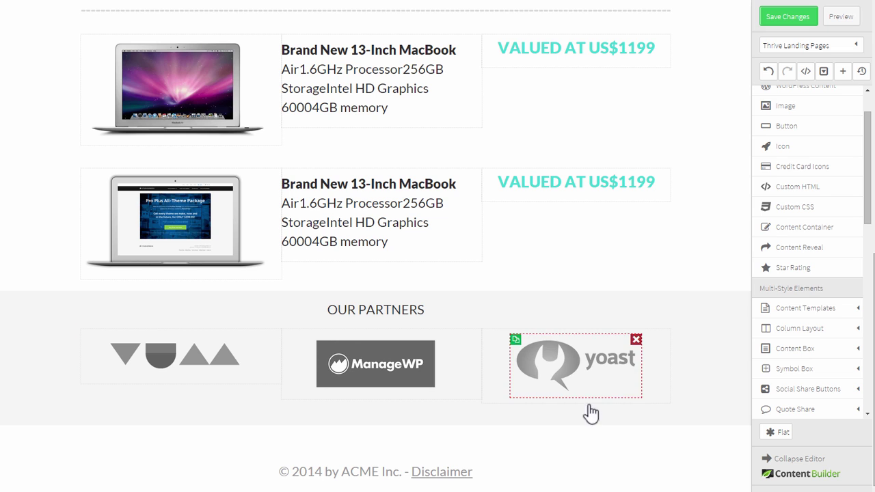
# - Set the top margin of the logo in the first partner column to 20 px
pyautogui.click(165, 364)
pyautogui.click(337, 296)
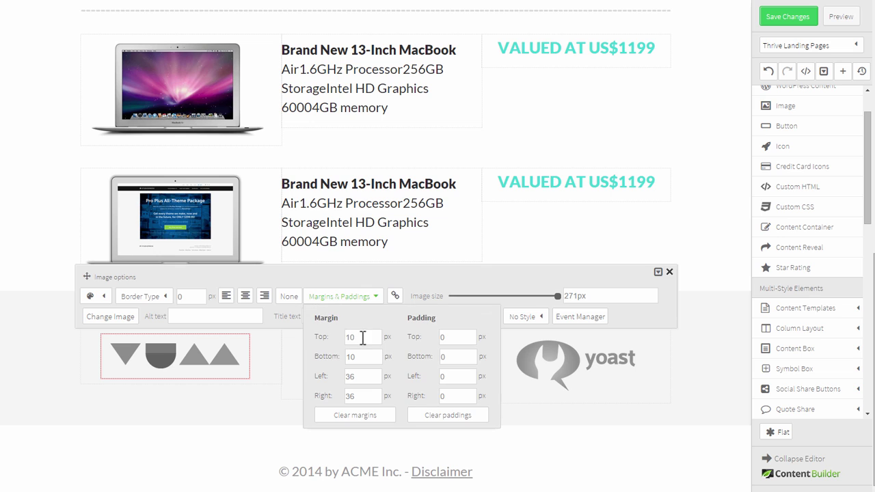
pyautogui.doubleClick(361, 338)
pyautogui.write('20')
pyautogui.press('Tab')
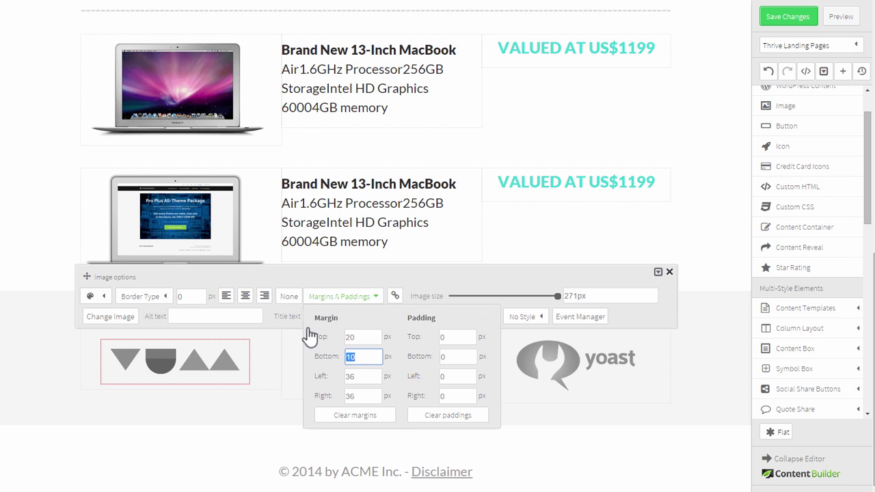
pyautogui.click(64, 391)
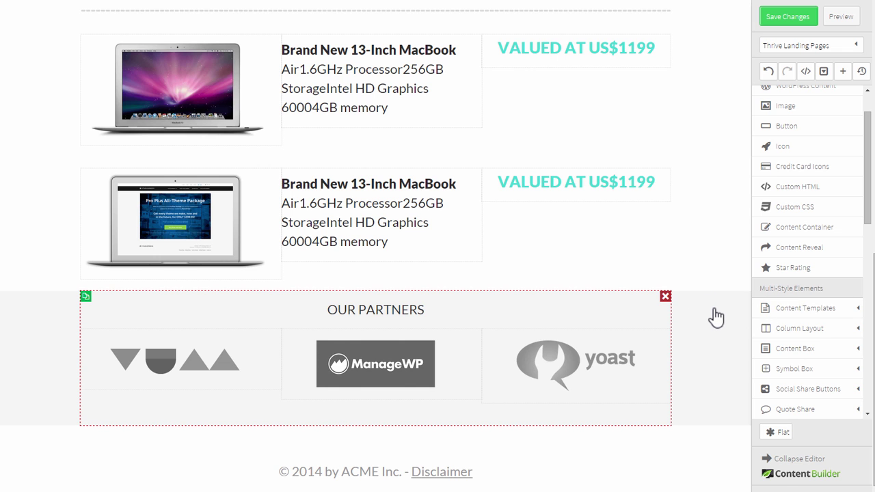
# - Duplicate the thin blue divider section below the header and move the copy directly above the grey partners section
pyautogui.scroll(10, 582, 228)
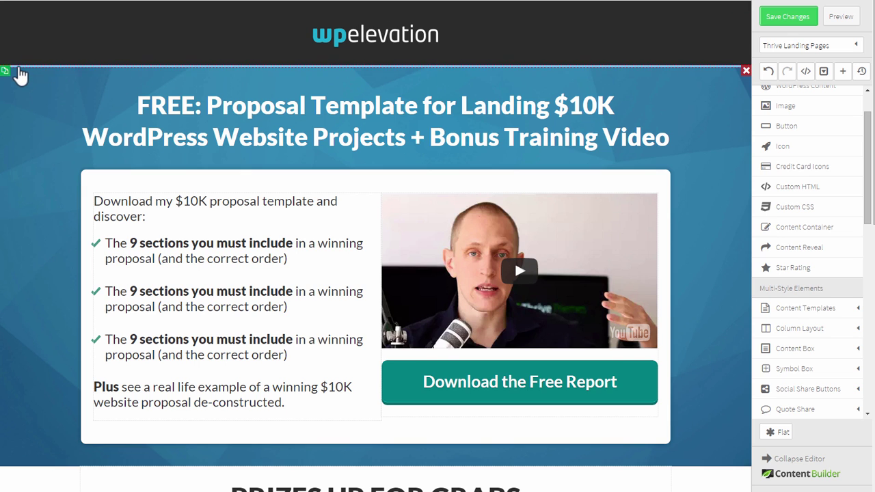
pyautogui.moveTo(110, 77); pyautogui.dragTo(147, 236)
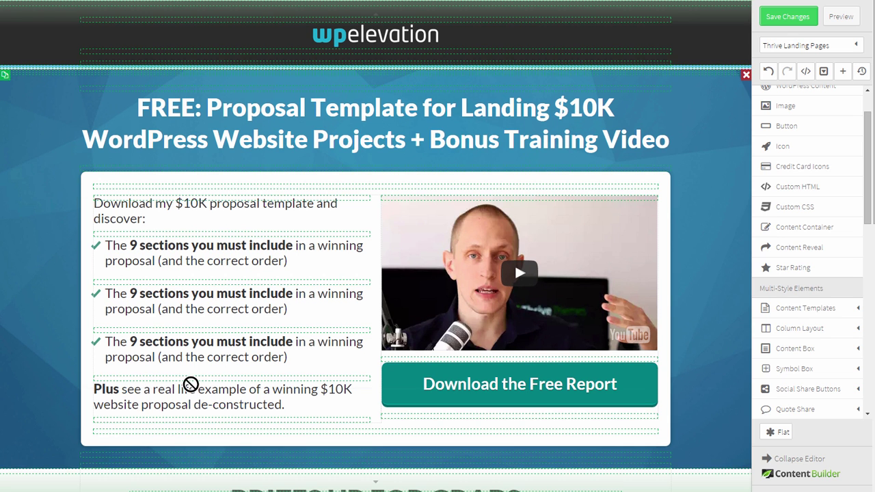
pyautogui.moveTo(191, 385); pyautogui.dragTo(152, 297)
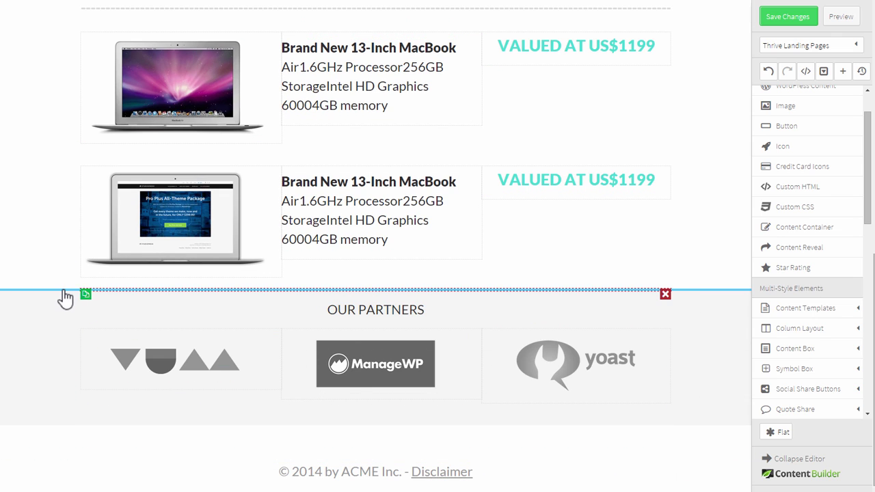
# - Set the background colour of the divider above the partners section to grey, rgba(219,219,219,1), and save the page
pyautogui.click(86, 294)
pyautogui.click(96, 233)
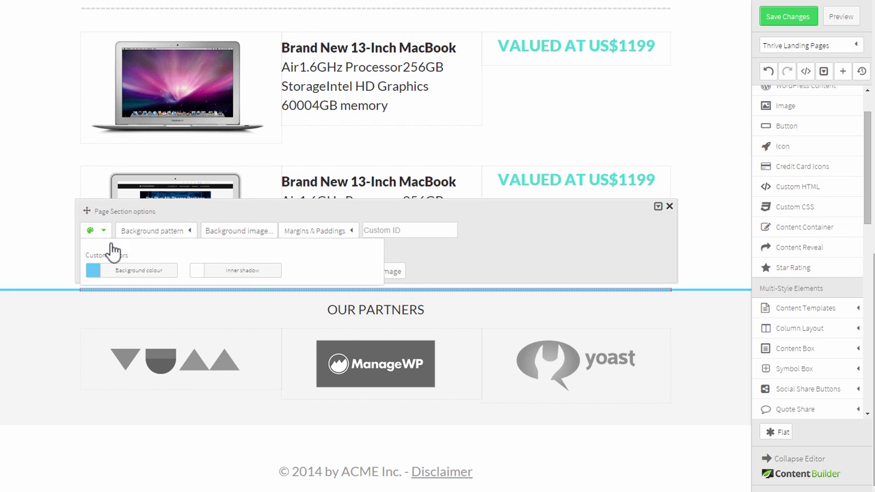
pyautogui.click(92, 218)
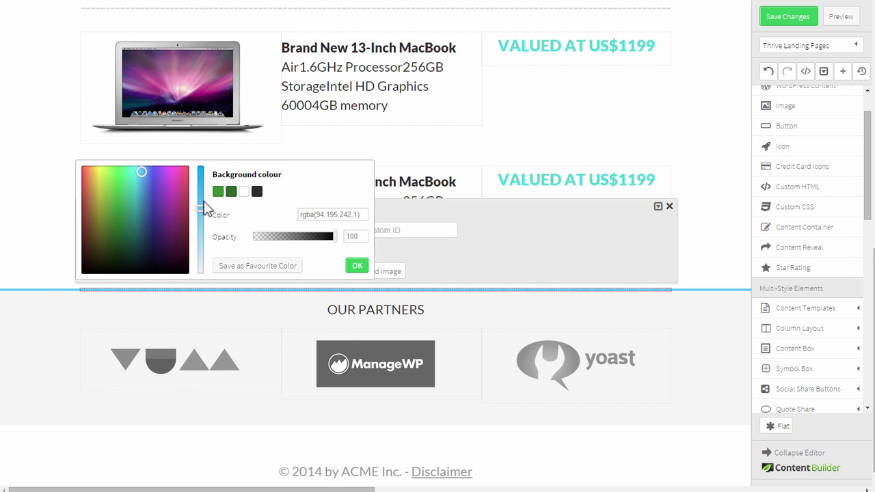
pyautogui.moveTo(203, 234); pyautogui.dragTo(197, 269)
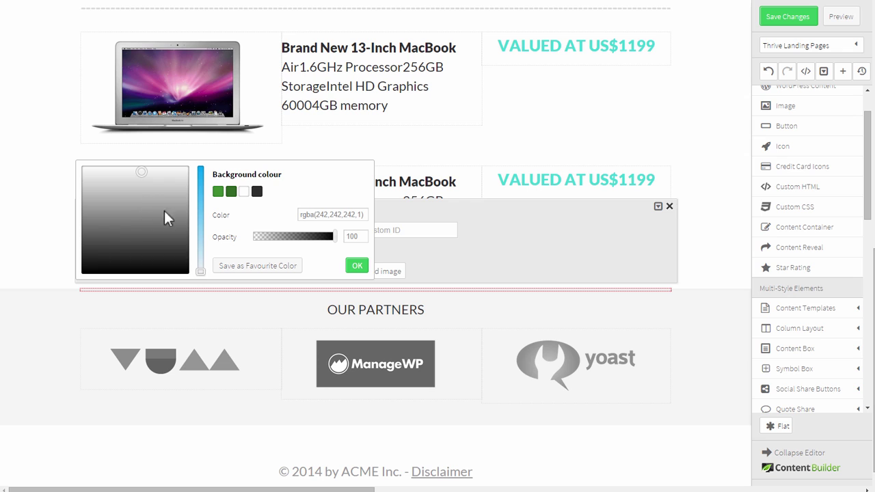
pyautogui.moveTo(134, 188); pyautogui.dragTo(132, 181)
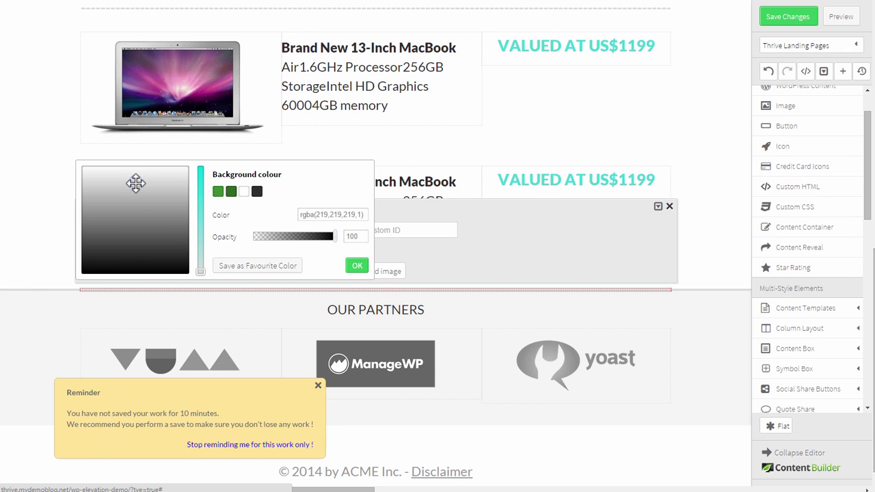
pyautogui.click(355, 266)
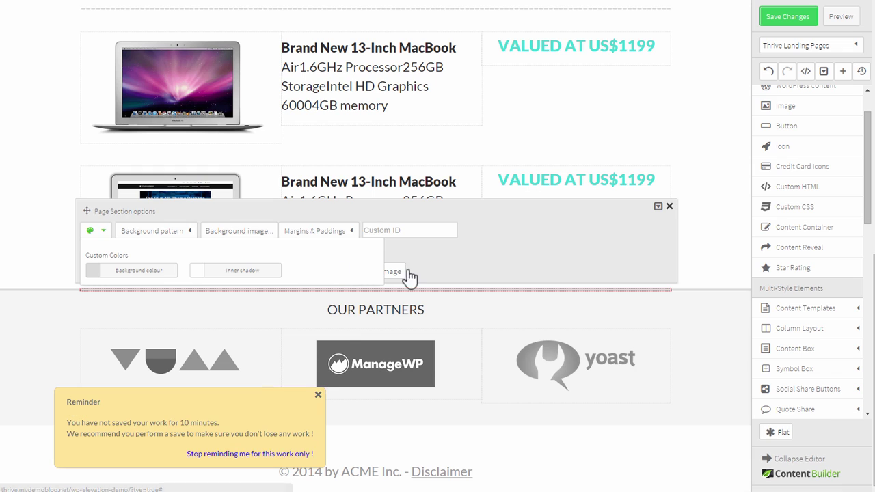
pyautogui.click(724, 228)
pyautogui.hotkey('ctrl', 's')
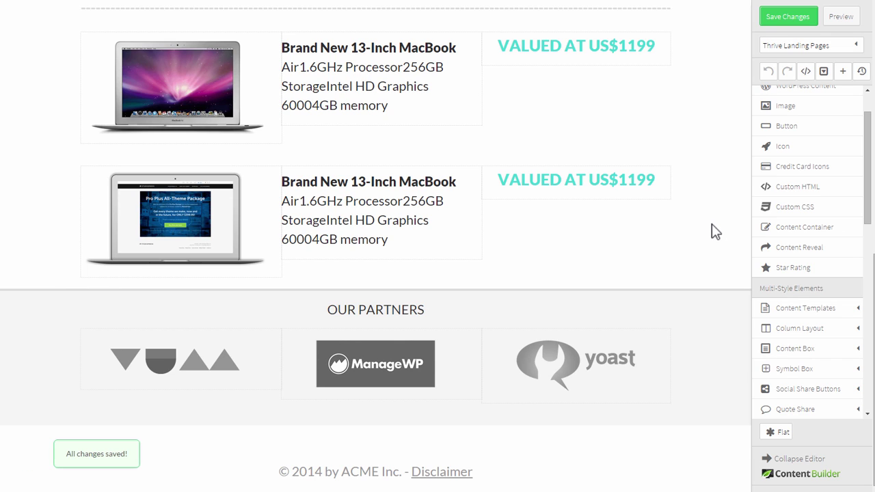
# - Review the rebuilt page and compare its prize rows and partners section with the original WP Elevation page
pyautogui.scroll(8, 712, 224)
pyautogui.scroll(-5, 712, 232)
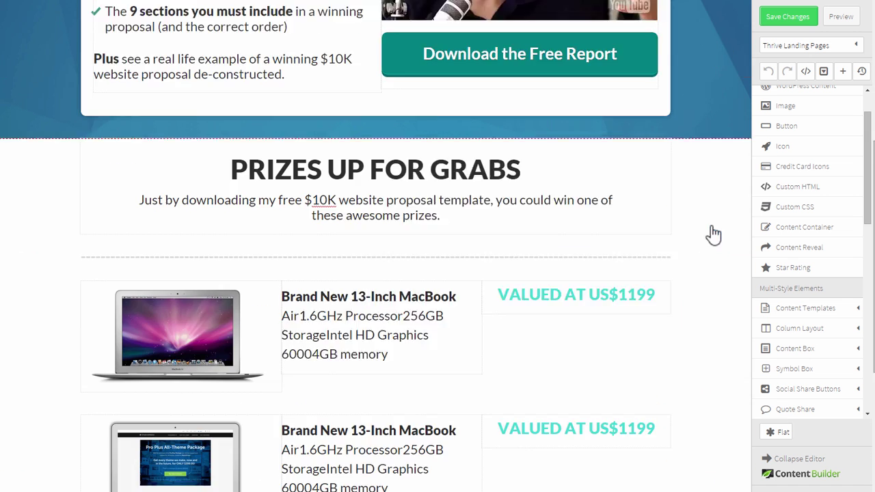
pyautogui.scroll(-3, 714, 235)
pyautogui.click(794, 24)
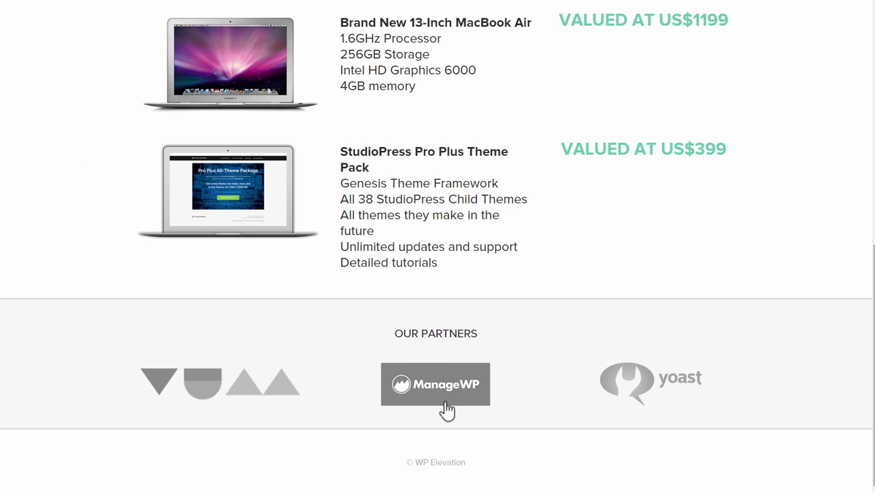
# - Compare the original WP Elevation page with the rebuilt page in the editor, from the headline down to the partners section
pyautogui.scroll(10, 448, 317)
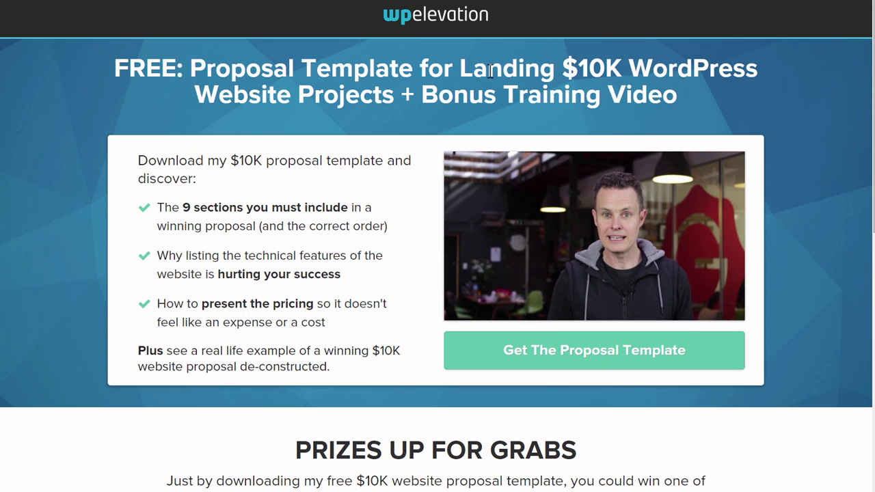
pyautogui.scroll(-6, 525, 85)
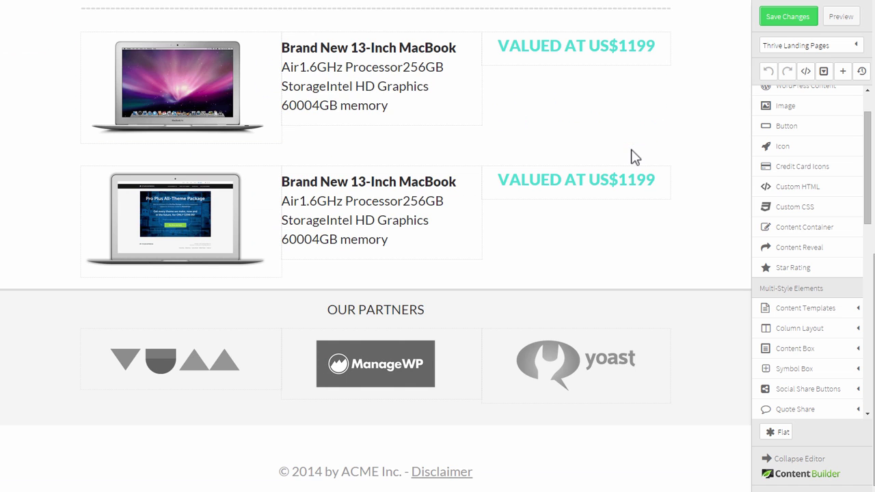
pyautogui.scroll(8, 634, 157)
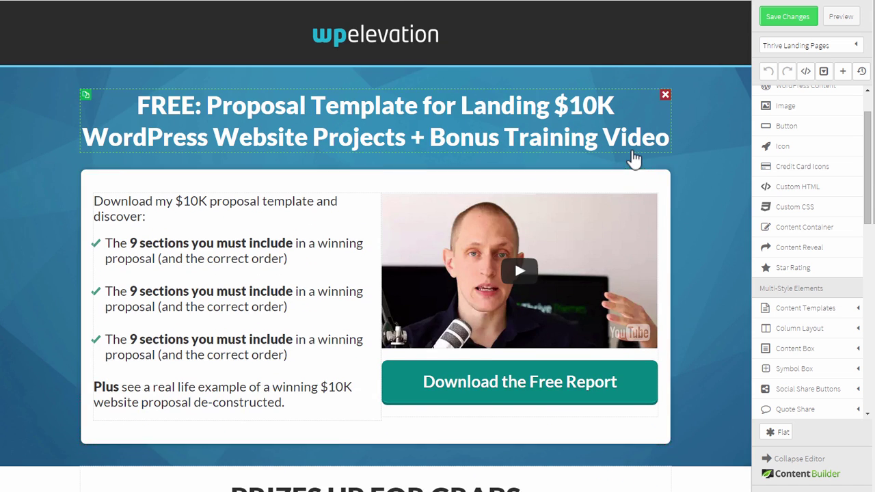
pyautogui.scroll(-5, 634, 159)
pyautogui.scroll(-2, 634, 159)
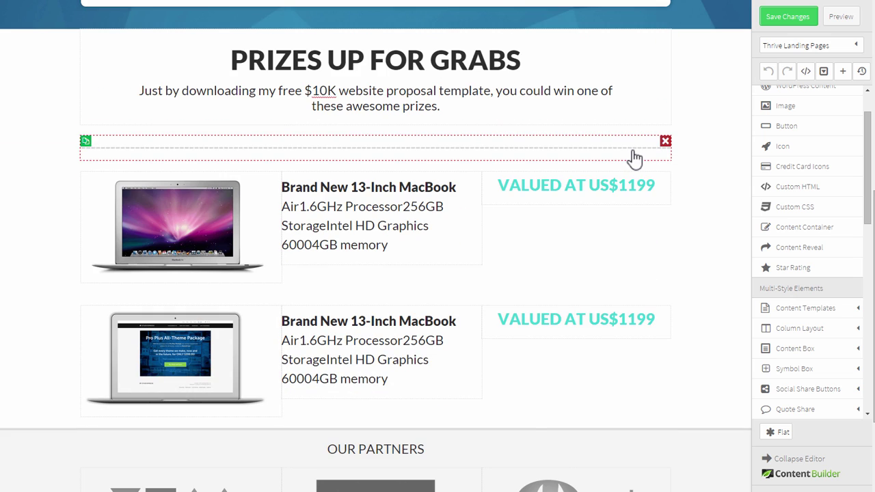
pyautogui.scroll(-2, 635, 159)
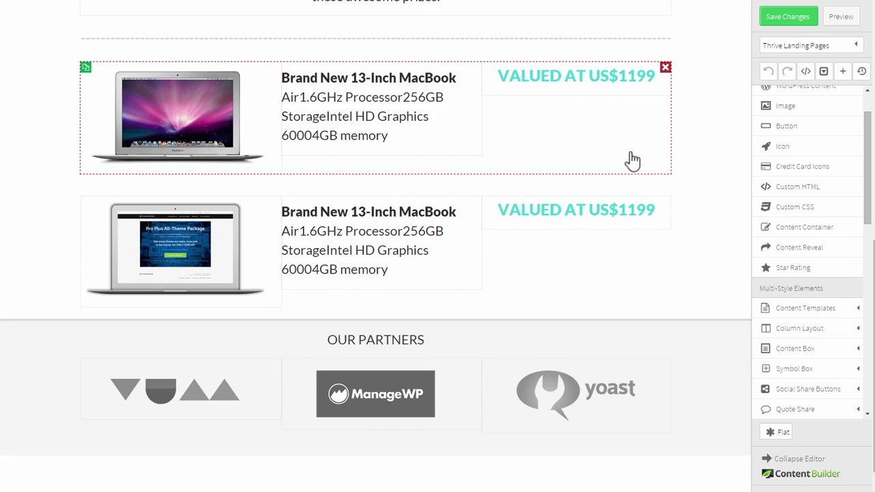
pyautogui.scroll(5, 721, 248)
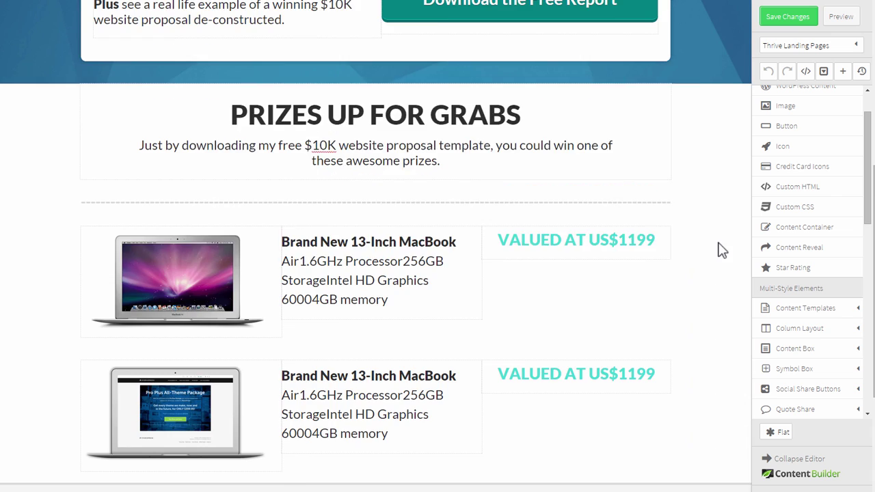
# - Preview the rebuilt landing page and compare its full length with the original WP Elevation page
pyautogui.click(839, 19)
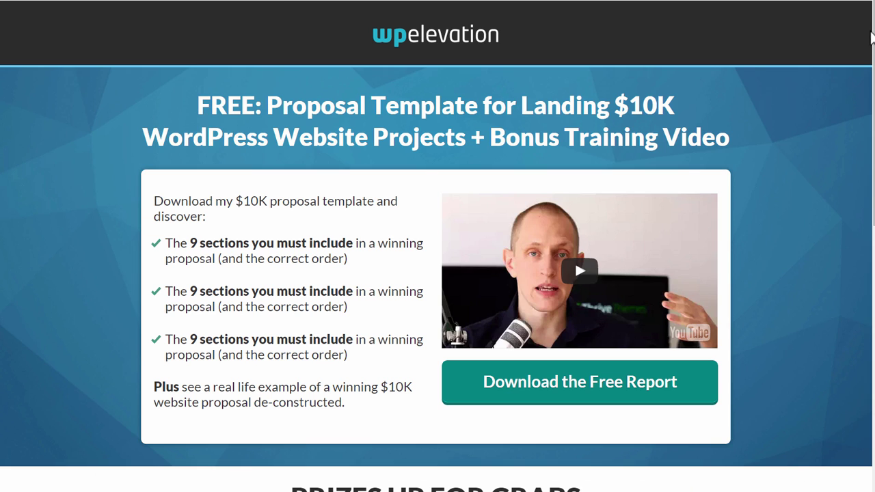
pyautogui.scroll(-6, 438, 246)
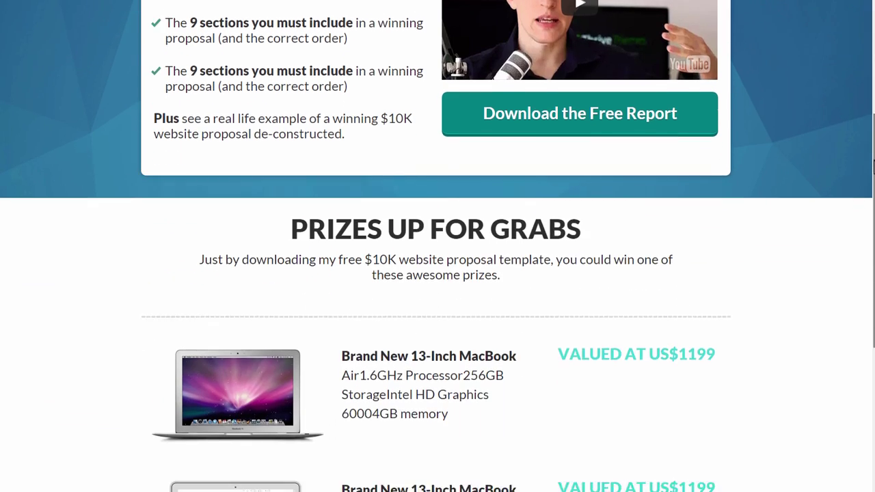
pyautogui.scroll(-3, 437, 246)
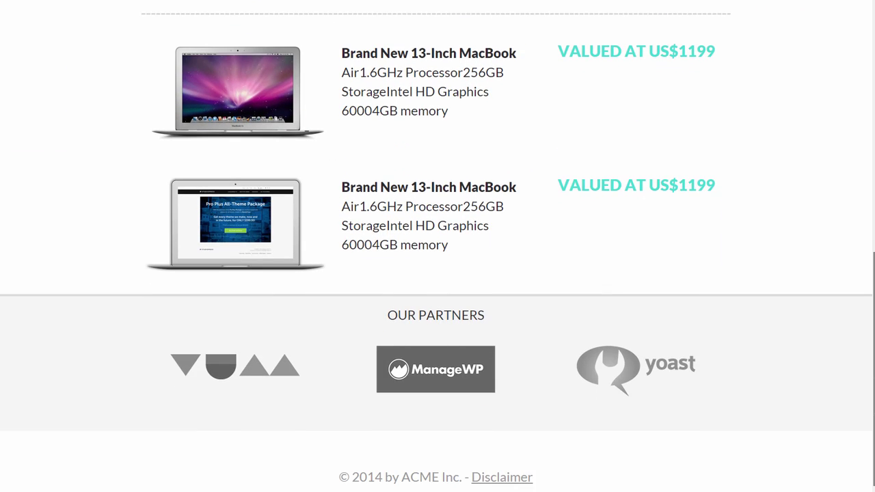
pyautogui.scroll(9, 438, 246)
pyautogui.scroll(-6, 848, 1)
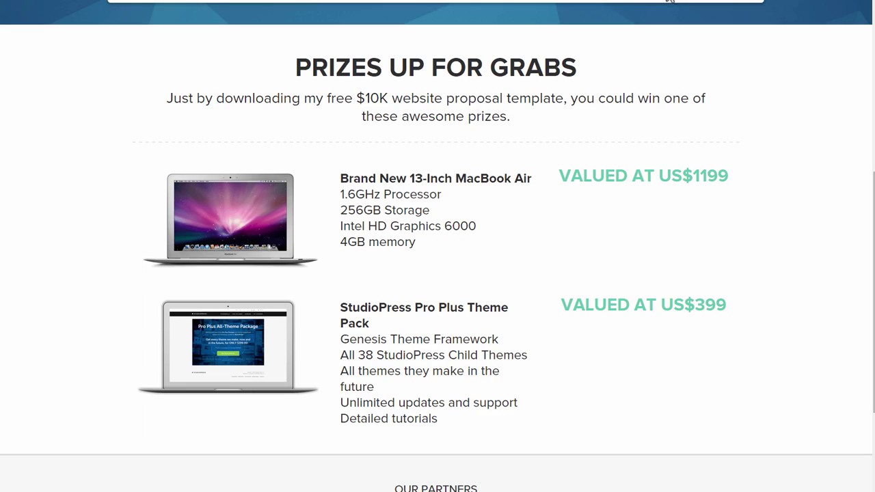
pyautogui.scroll(4, 872, 219)
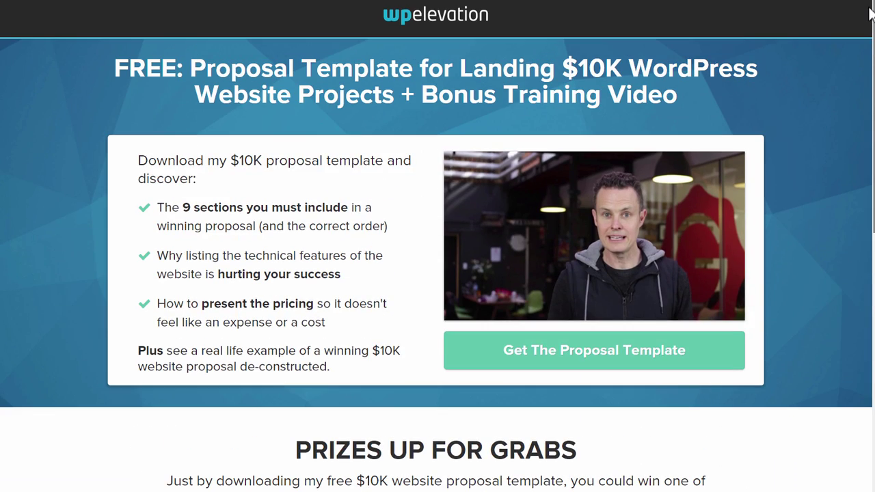
pyautogui.scroll(-3, 872, 219)
pyautogui.scroll(-3, 872, 218)
pyautogui.scroll(7, 872, 219)
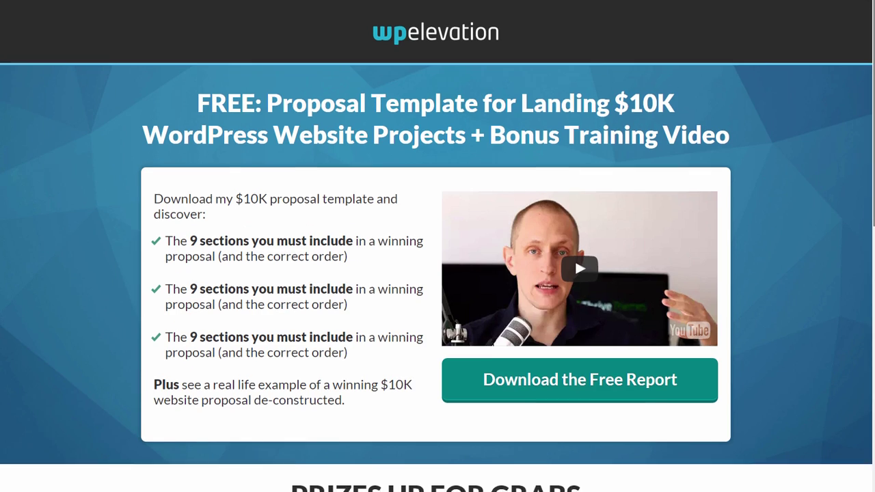
pyautogui.scroll(-8, 437, 246)
pyautogui.scroll(3, 438, 246)
pyautogui.scroll(5, 437, 246)
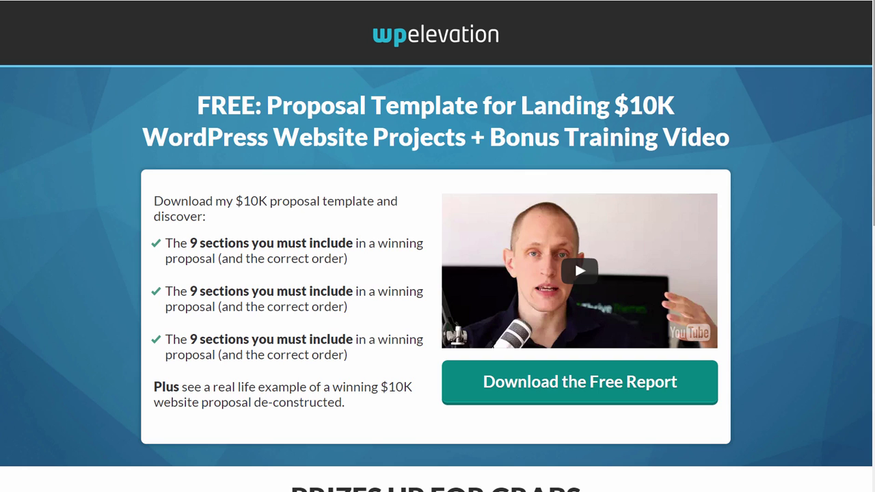
# - Narrow the browser window to mobile width and check the prizes heading and the centred price text of the first prize
pyautogui.moveTo(794, 51); pyautogui.dragTo(303, 247)
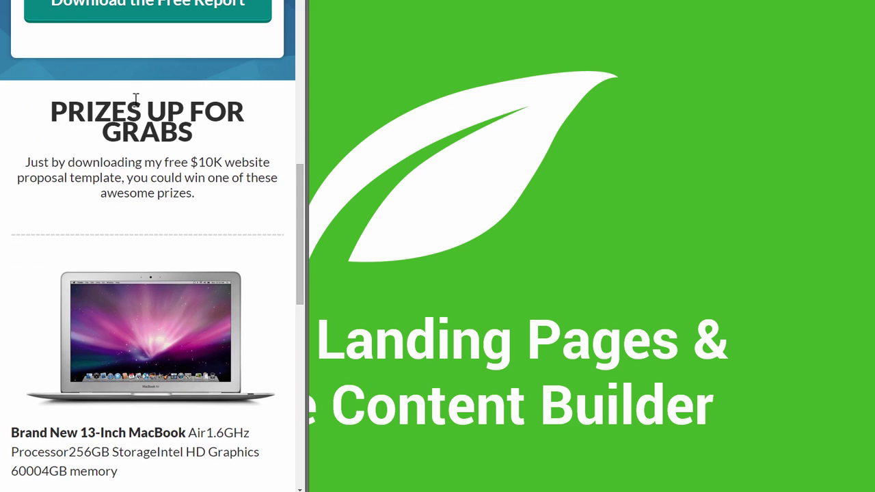
pyautogui.moveTo(113, 110); pyautogui.dragTo(159, 130)
pyautogui.click(110, 100)
pyautogui.moveTo(303, 190); pyautogui.dragTo(144, 262)
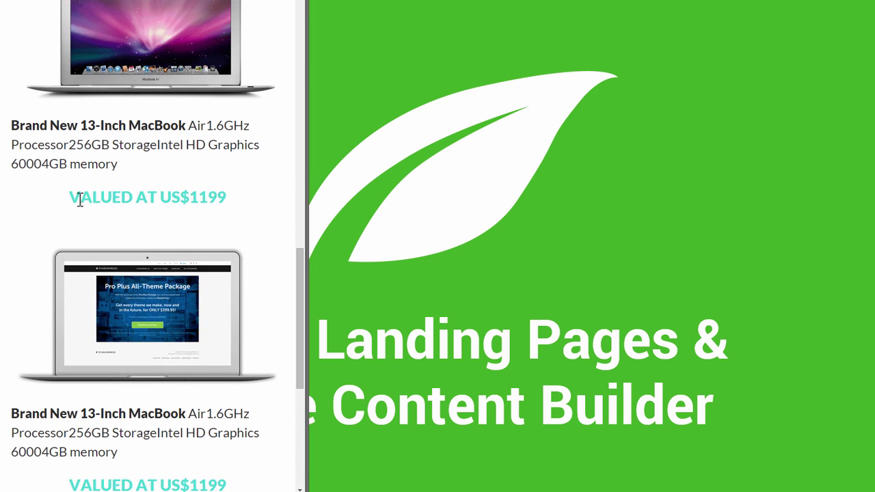
pyautogui.moveTo(79, 199); pyautogui.dragTo(214, 198)
pyautogui.click(222, 211)
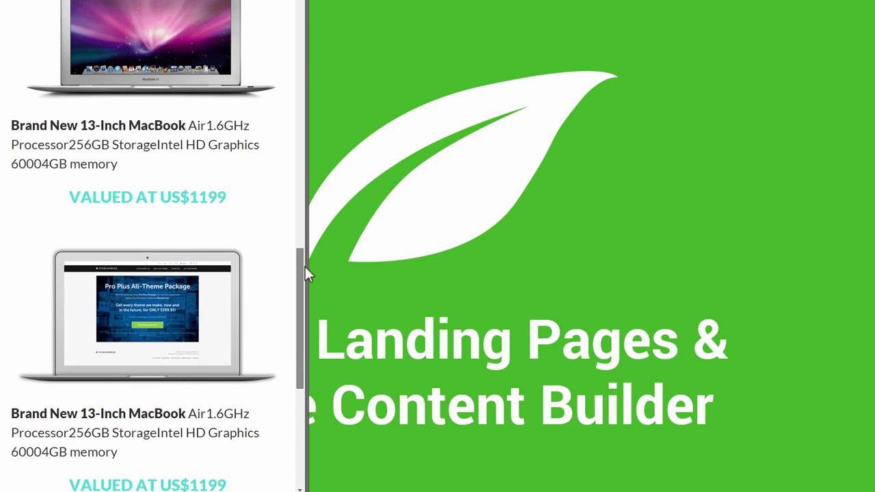
# - Widen the browser window again and check how the prize columns and price texts are laid out at desktop width
pyautogui.moveTo(305, 273); pyautogui.dragTo(301, 225)
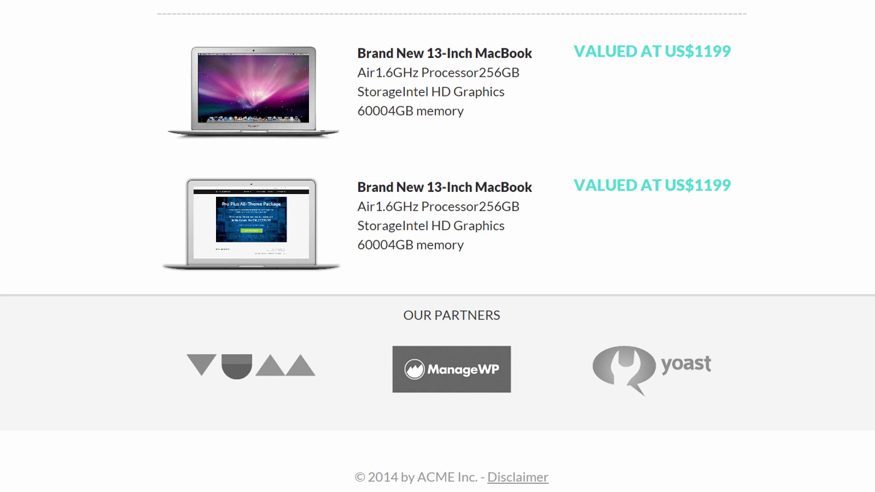
pyautogui.scroll(4, 438, 246)
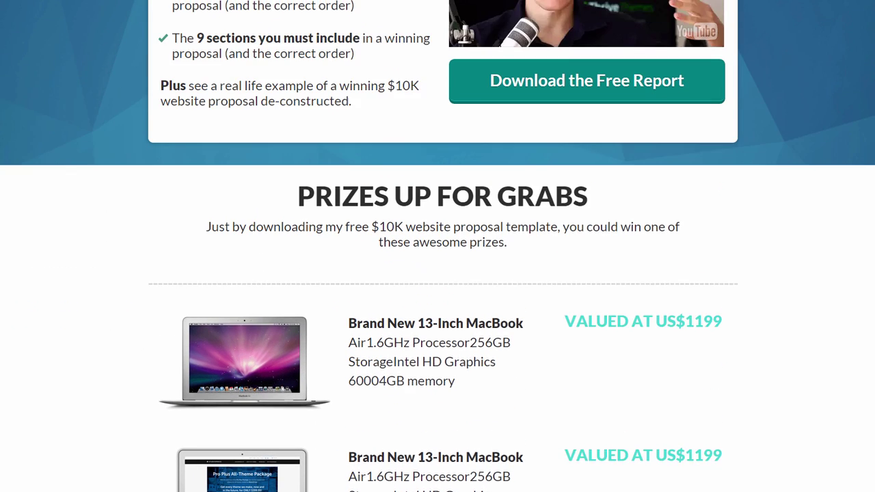
pyautogui.scroll(-2, 613, 199)
pyautogui.moveTo(589, 228); pyautogui.dragTo(729, 221)
pyautogui.click(857, 225)
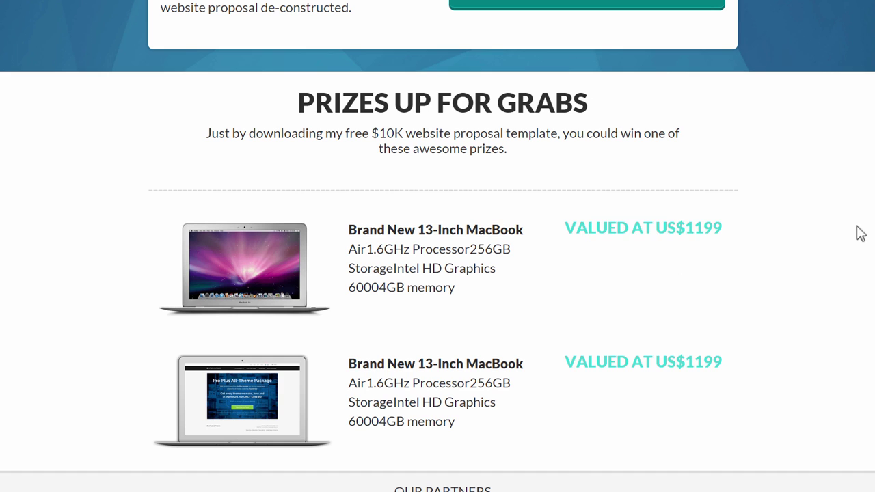
# - Check the stacked prize rows and partner logos at mobile width, and return the window to full width
pyautogui.moveTo(874, 158); pyautogui.dragTo(291, 143)
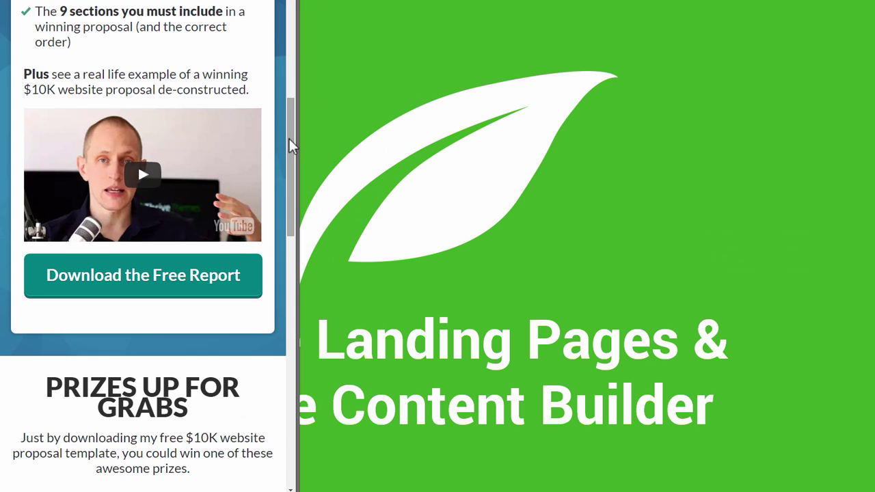
pyautogui.scroll(-6, 302, 284)
pyautogui.scroll(-2, 299, 288)
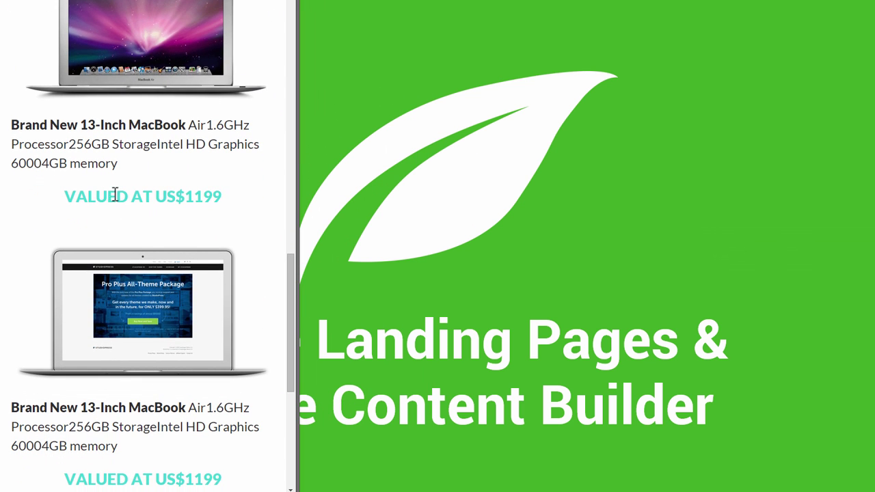
pyautogui.scroll(-1, 167, 182)
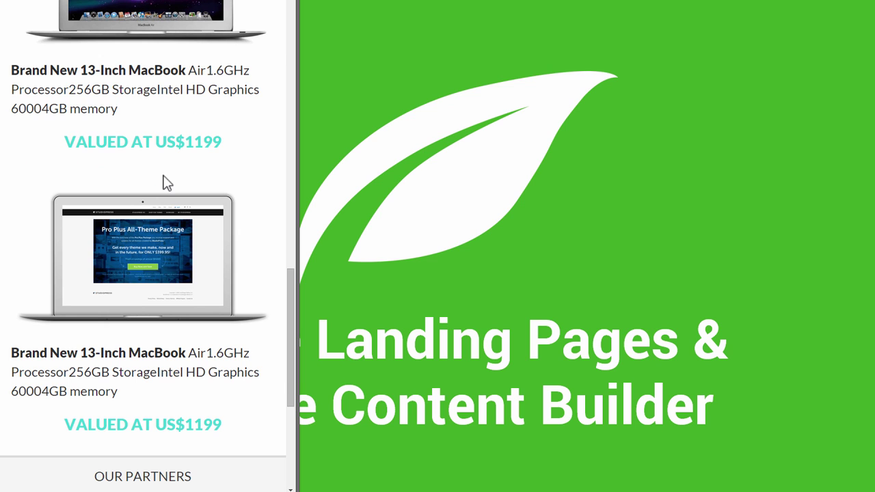
pyautogui.moveTo(77, 137); pyautogui.dragTo(237, 160)
pyautogui.click(217, 135)
pyautogui.scroll(-4, 215, 137)
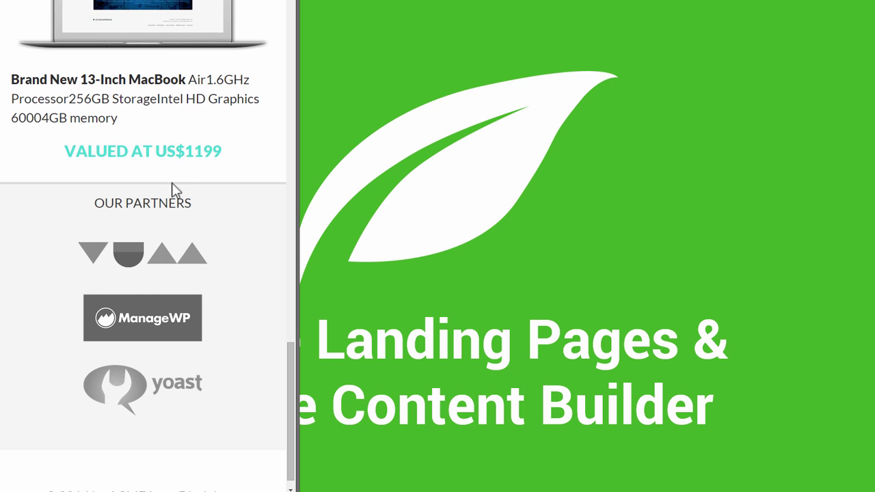
pyautogui.moveTo(321, 106); pyautogui.dragTo(857, 75)
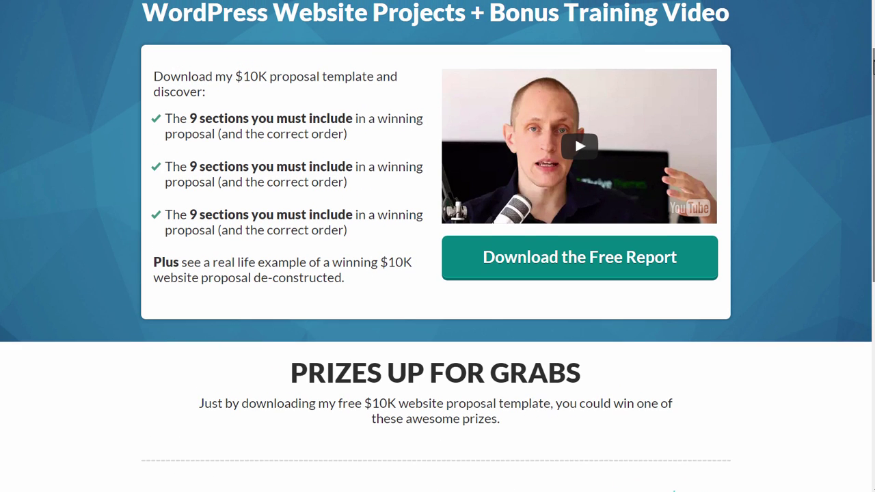
pyautogui.moveTo(874, 71); pyautogui.dragTo(873, 41)
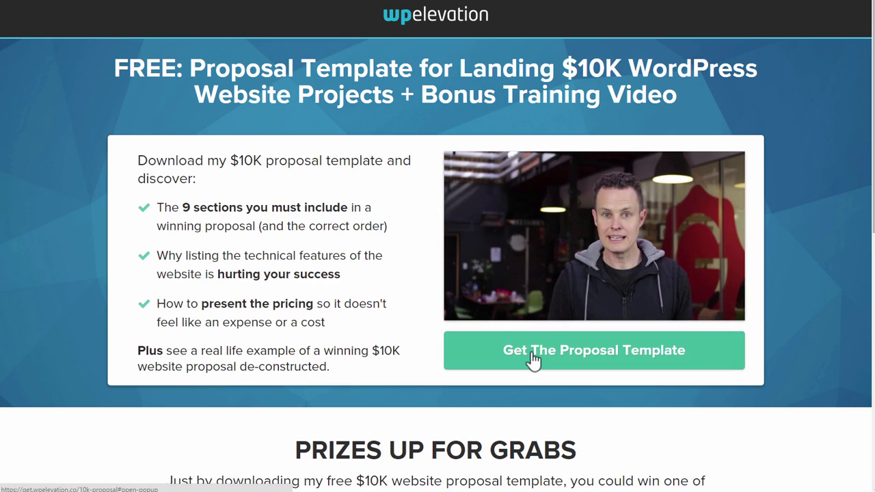
# - Open and close the opt-in popup on the original page and the one on the rebuilt page's preview to compare them
pyautogui.click(533, 351)
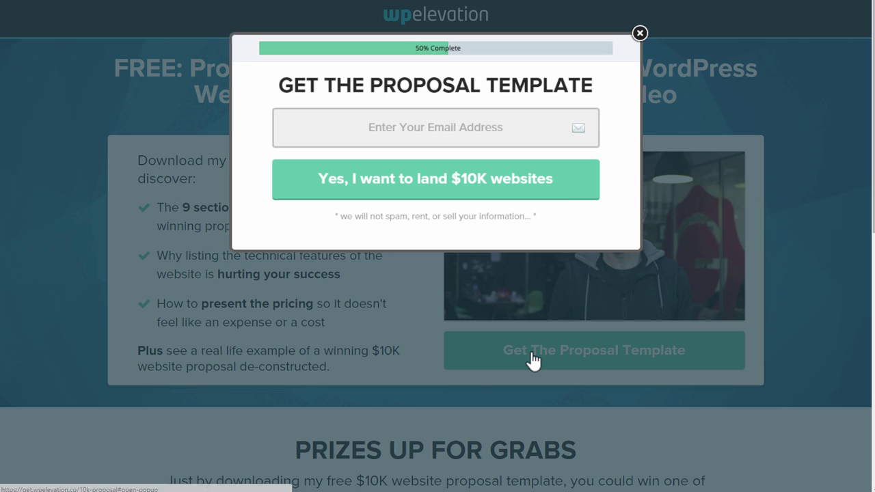
pyautogui.click(629, 39)
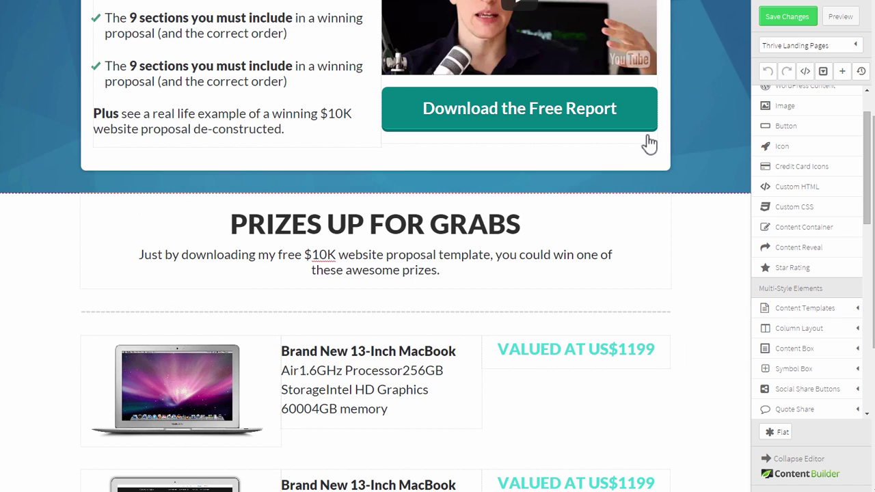
pyautogui.scroll(5, 650, 143)
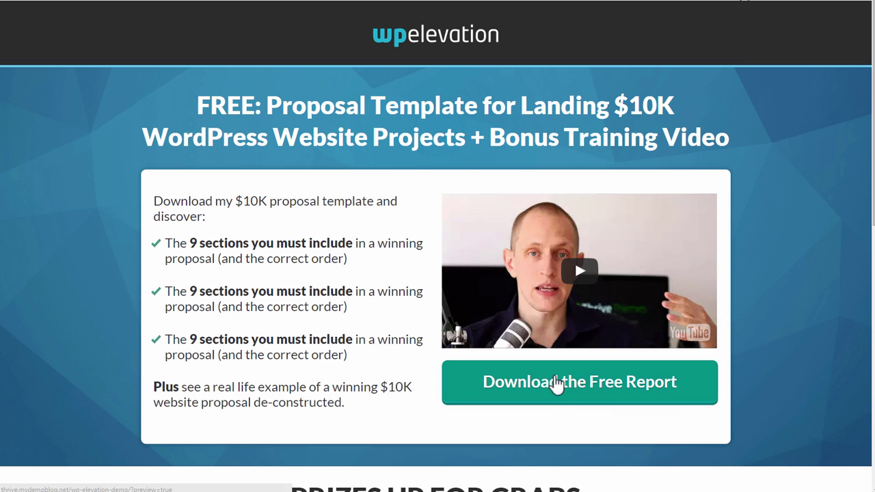
pyautogui.click(555, 381)
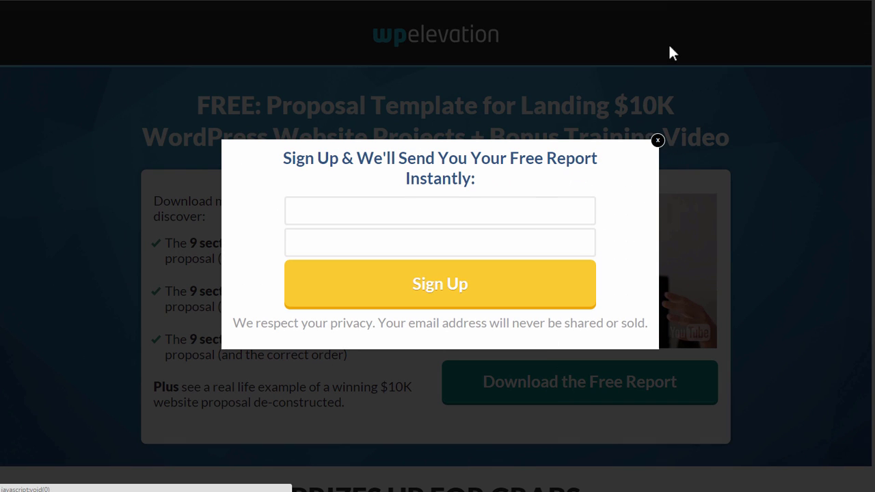
pyautogui.click(658, 142)
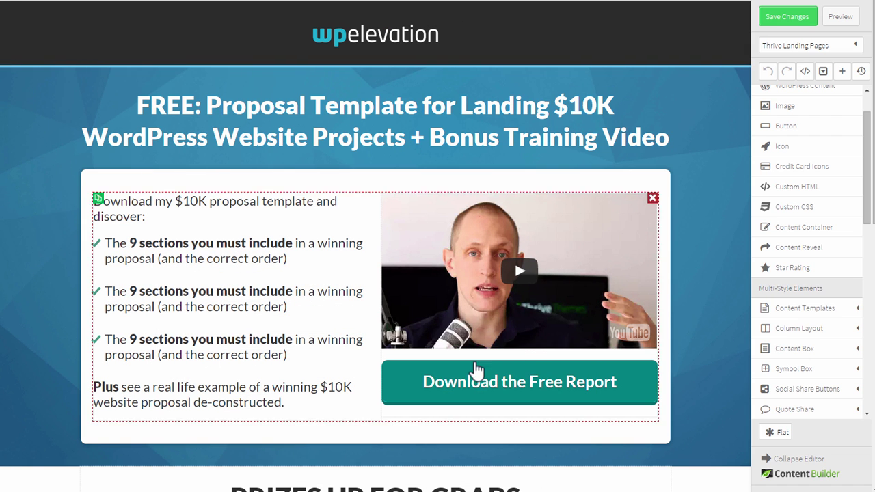
# - Open the lightbox linked to the Download the Free Report button for editing through its Event Manager
pyautogui.click(461, 382)
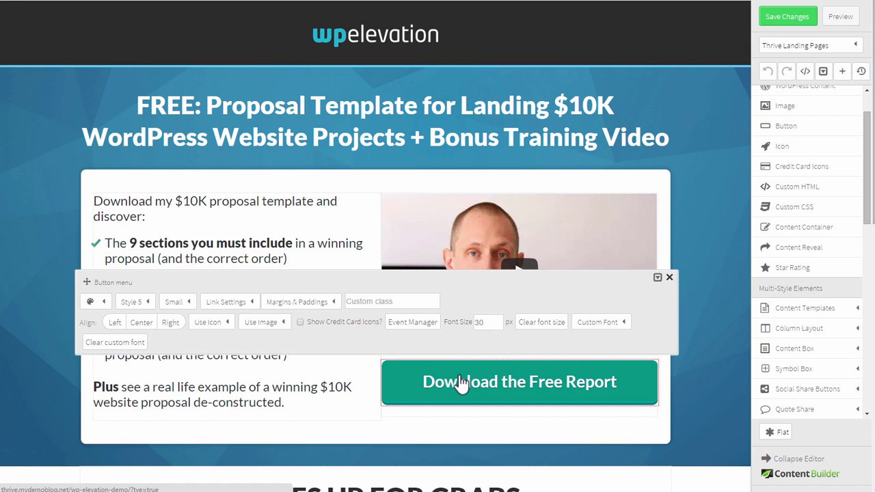
pyautogui.click(414, 324)
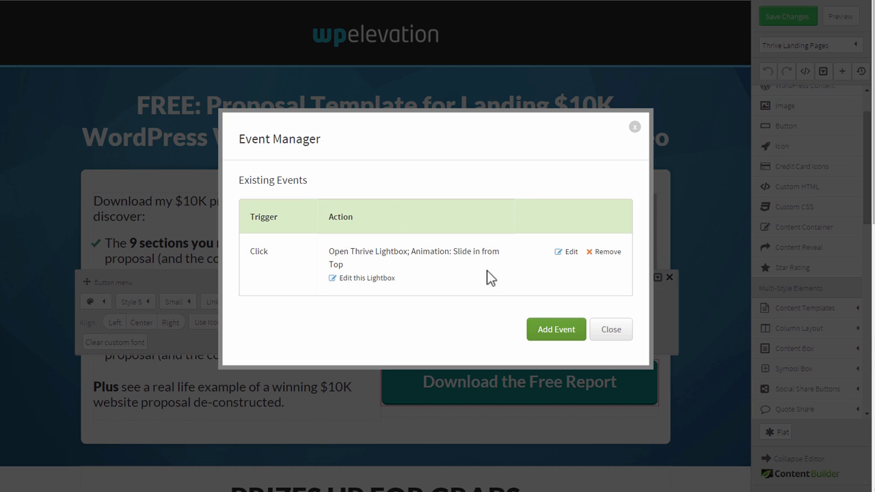
pyautogui.click(350, 277)
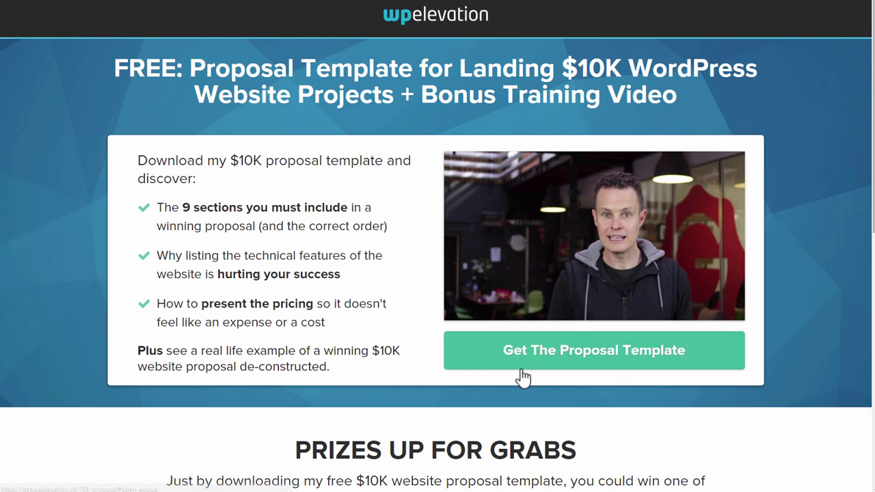
# - Check the original page's opt-in popup and insert a Progress Bar above the heading in the rebuilt lightbox
pyautogui.click(524, 355)
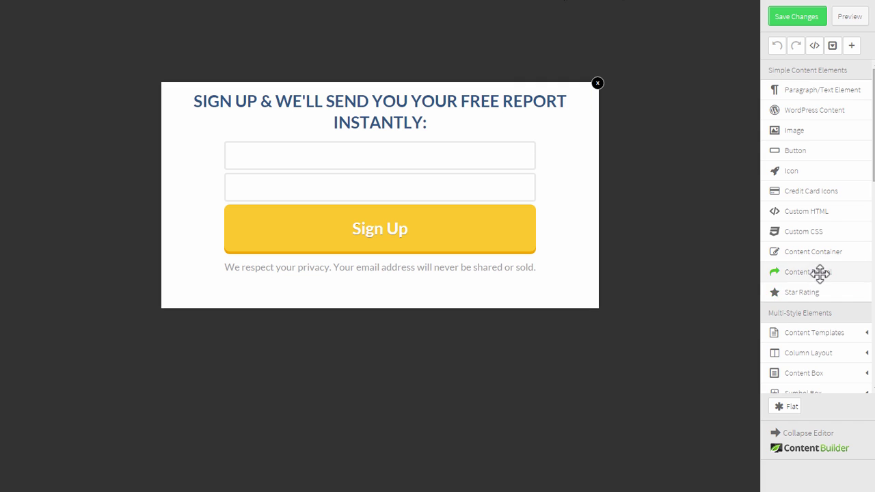
pyautogui.scroll(-8, 820, 273)
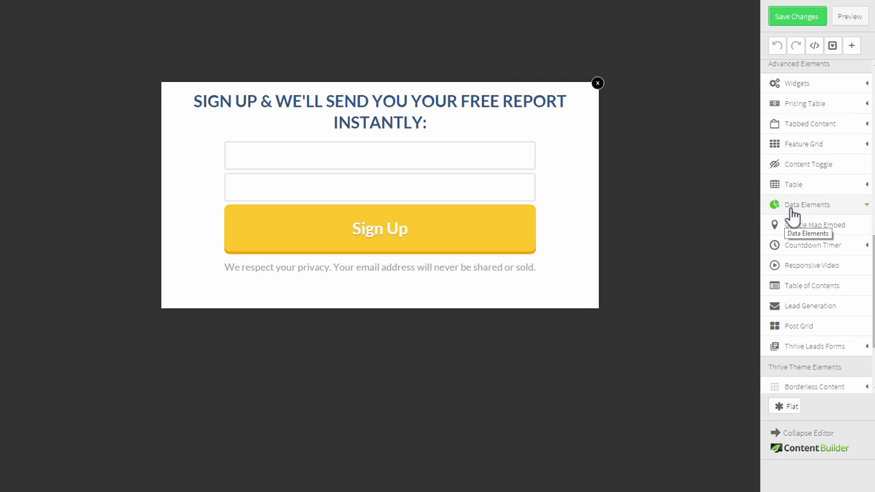
pyautogui.click(793, 209)
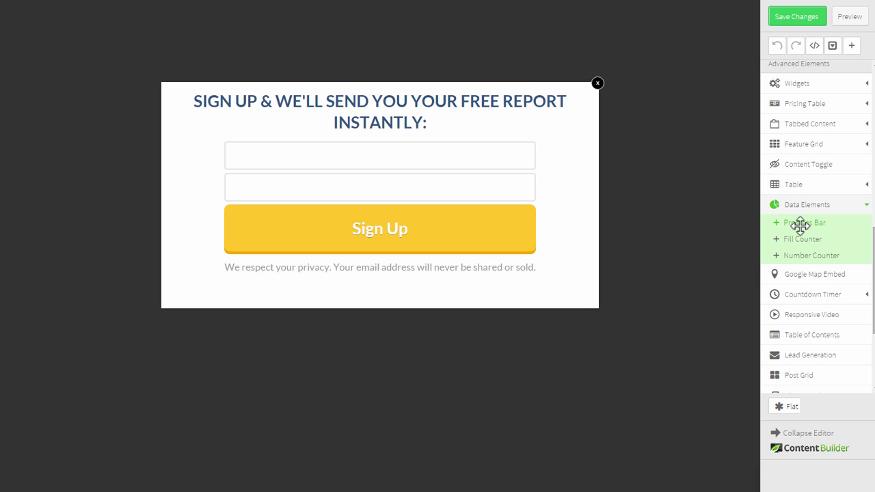
pyautogui.moveTo(801, 221); pyautogui.dragTo(402, 89)
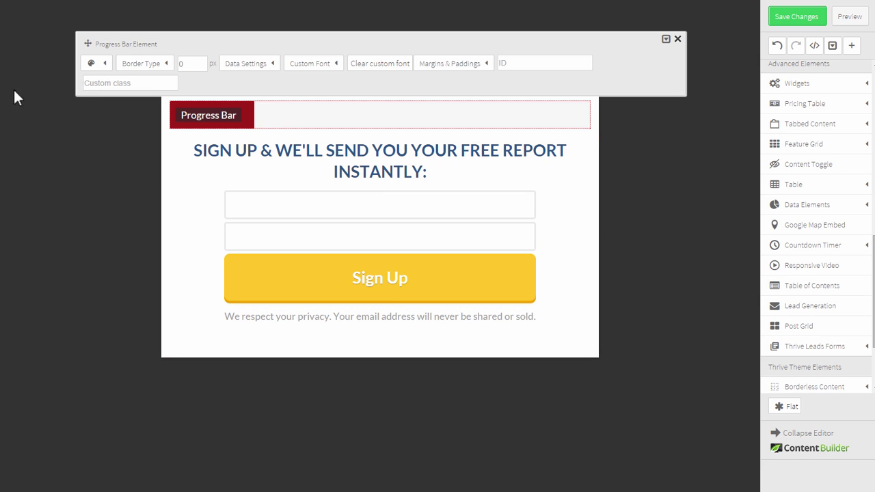
# - Apply the teal default colour to the progress bar and move its settings out of the way
pyautogui.click(105, 63)
pyautogui.click(124, 120)
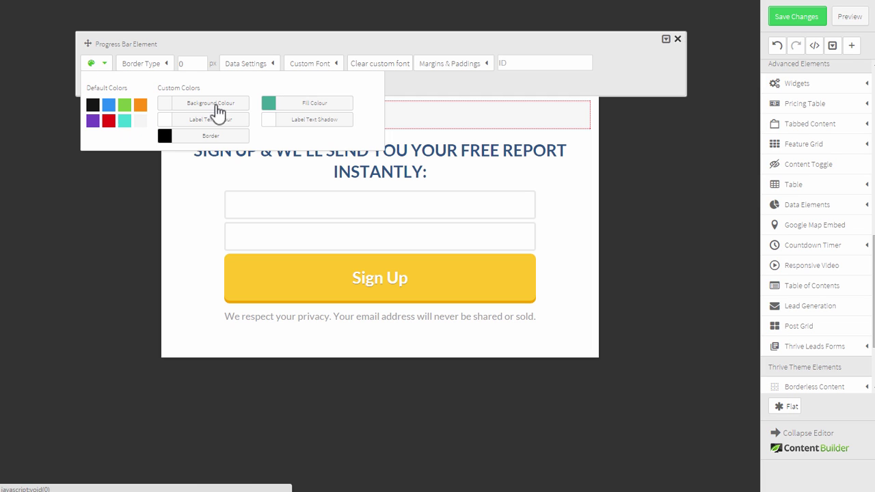
pyautogui.moveTo(88, 44); pyautogui.dragTo(85, 199)
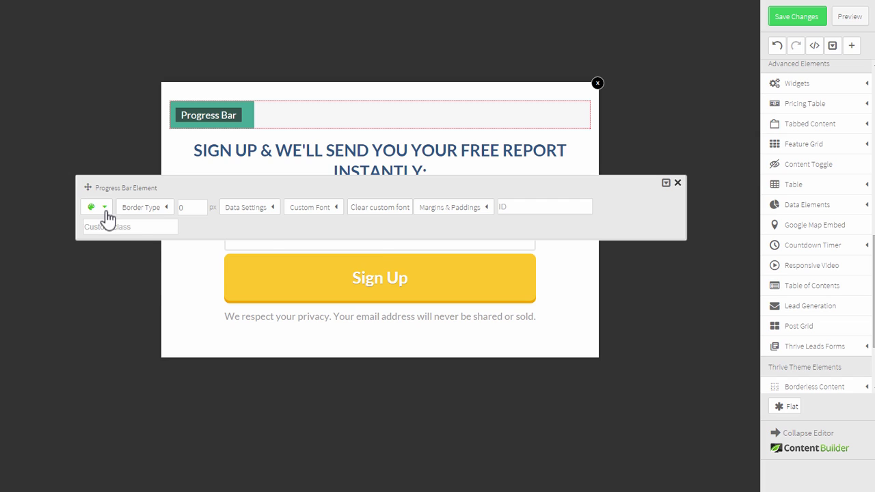
pyautogui.click(106, 209)
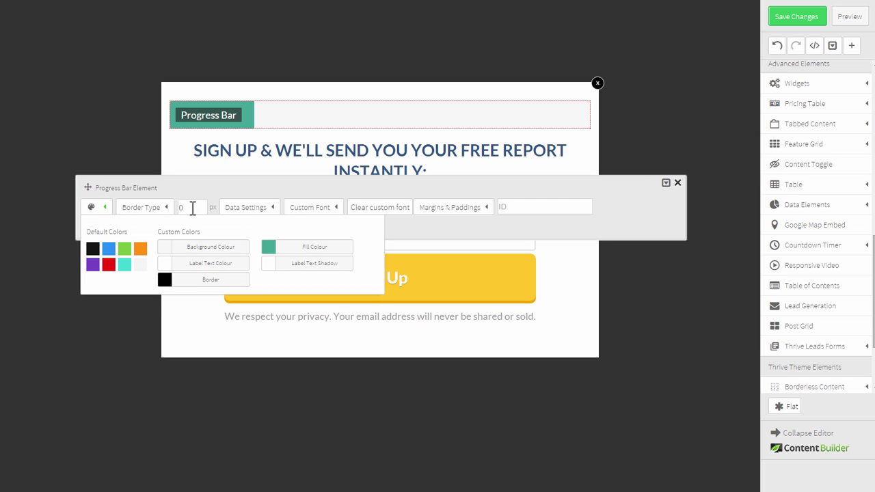
# - Label the progress bar "50% Complete", with a fill percentage of 50% and a label font size of 14 px
pyautogui.click(251, 210)
pyautogui.moveTo(342, 231); pyautogui.dragTo(247, 232)
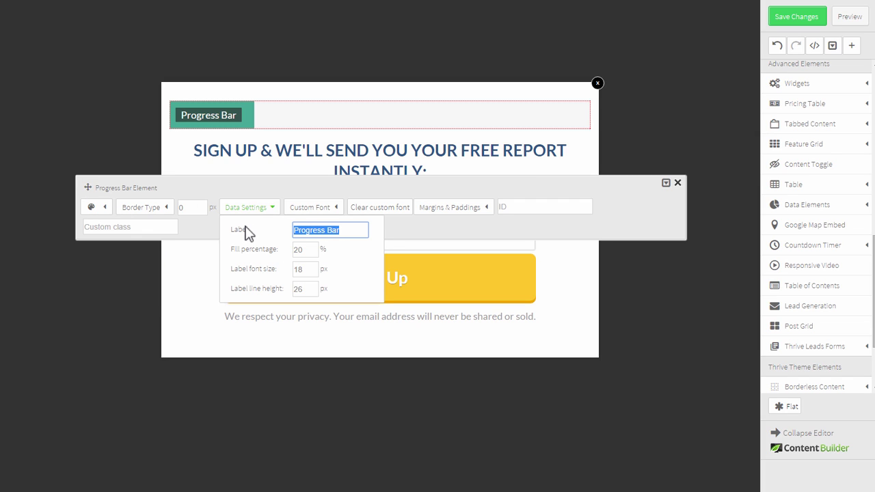
pyautogui.write('50% Complete')
pyautogui.press('Tab')
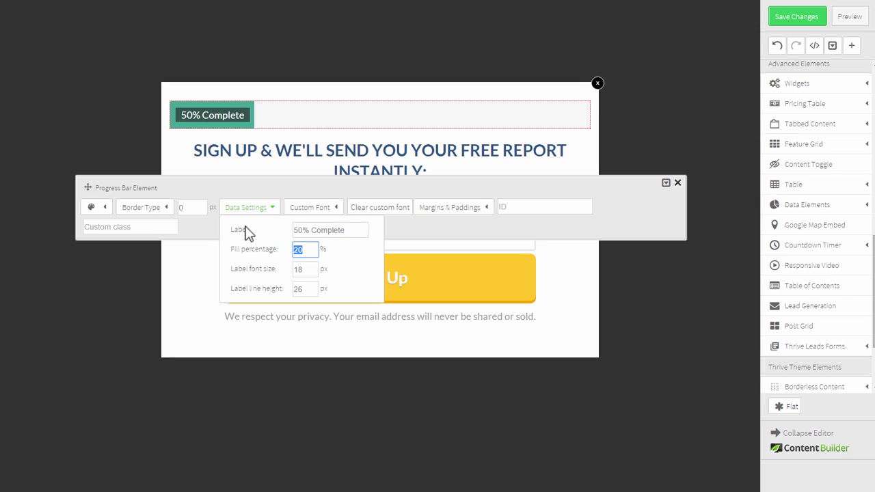
pyautogui.write('50')
pyautogui.press('Tab')
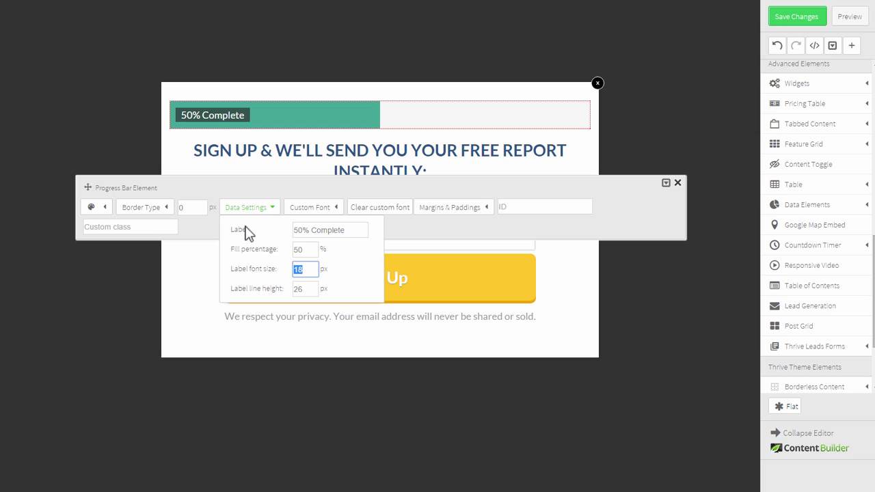
pyautogui.write('14')
pyautogui.press('Tab')
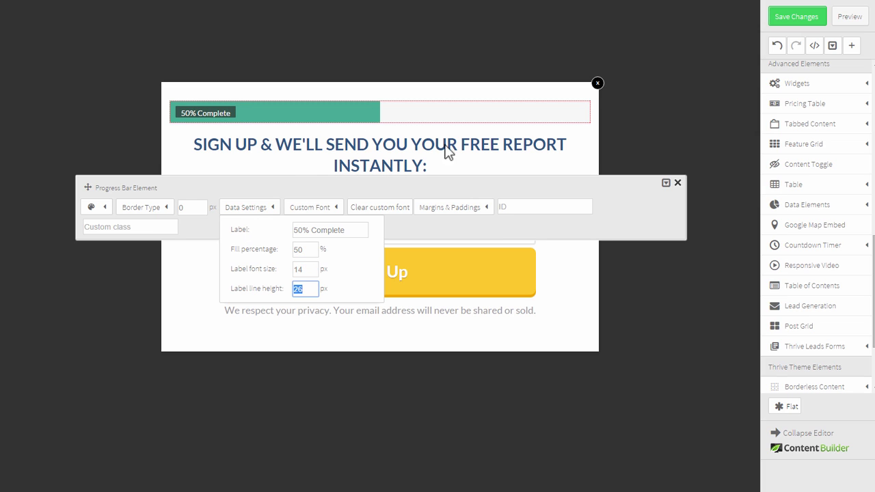
pyautogui.click(485, 150)
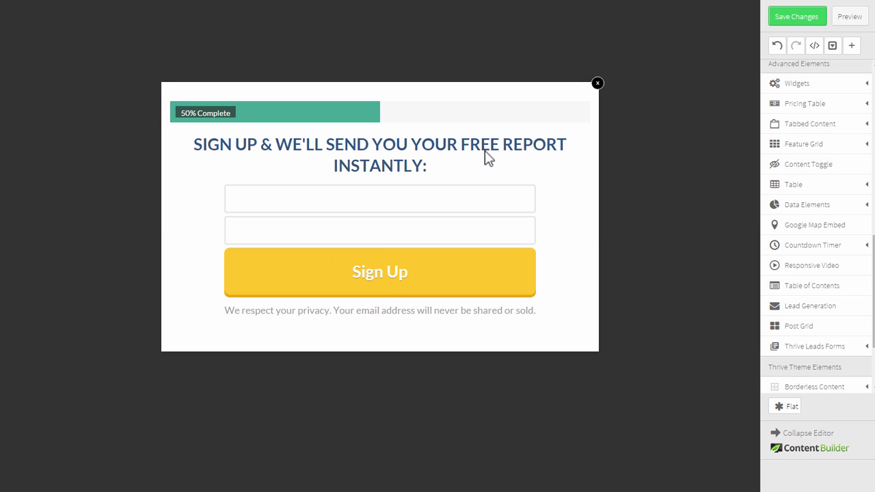
# - Save the lightbox changes and open the lightbox preview
pyautogui.hotkey('ctrl', 's')
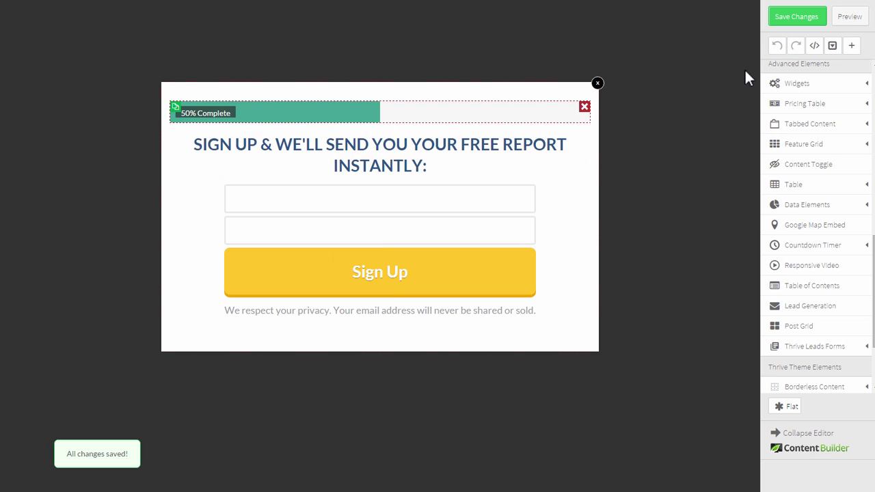
pyautogui.click(851, 19)
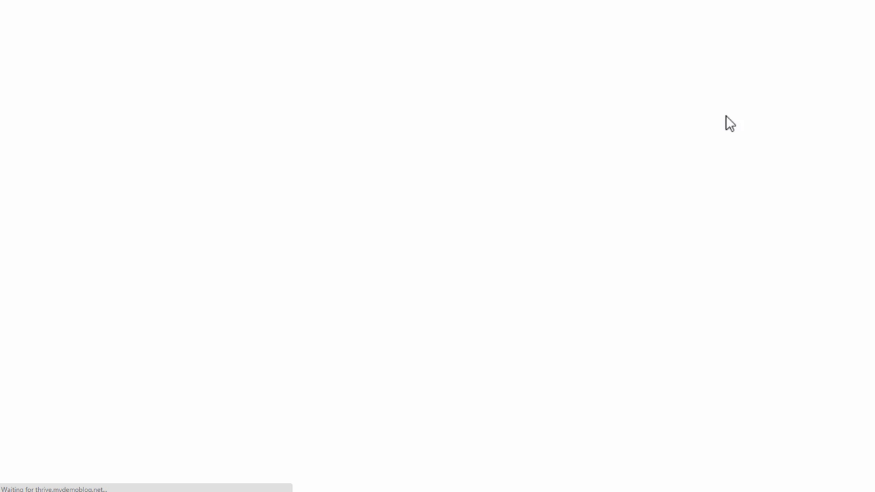